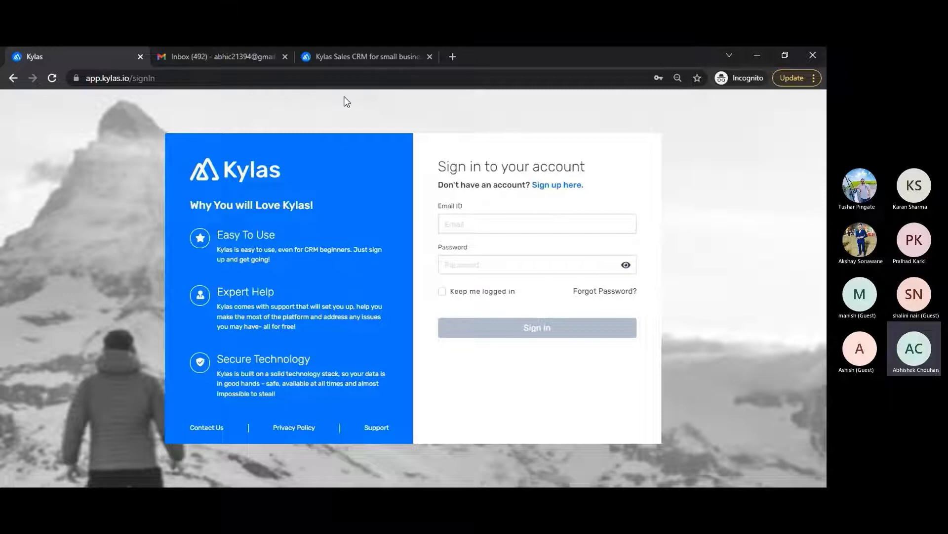
Step: Switch to the Kylas Sales CRM tab and scroll through the kylas.io homepage and back up
{"action": "left_click", "coordinate": [362, 58]}
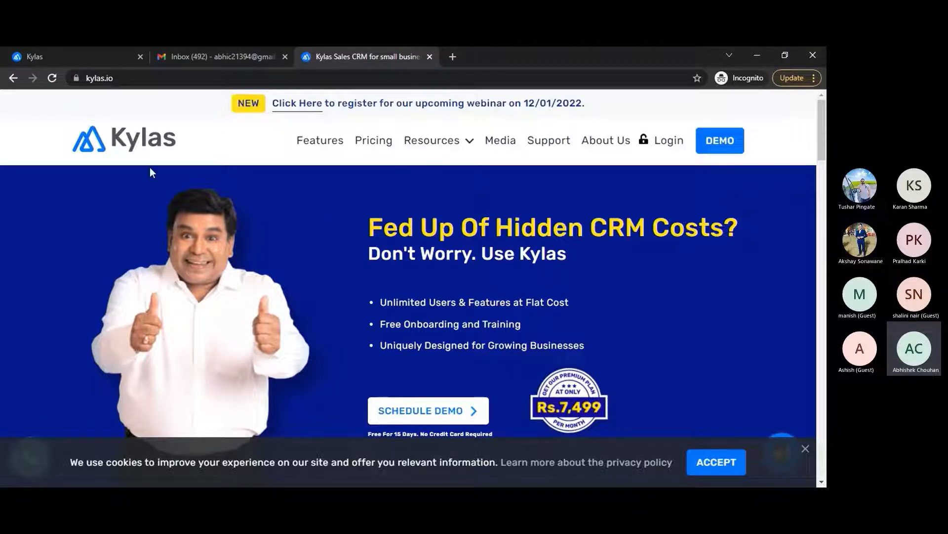
{"action": "scroll", "coordinate": [312, 207], "scroll_direction": "down", "scroll_amount": 2}
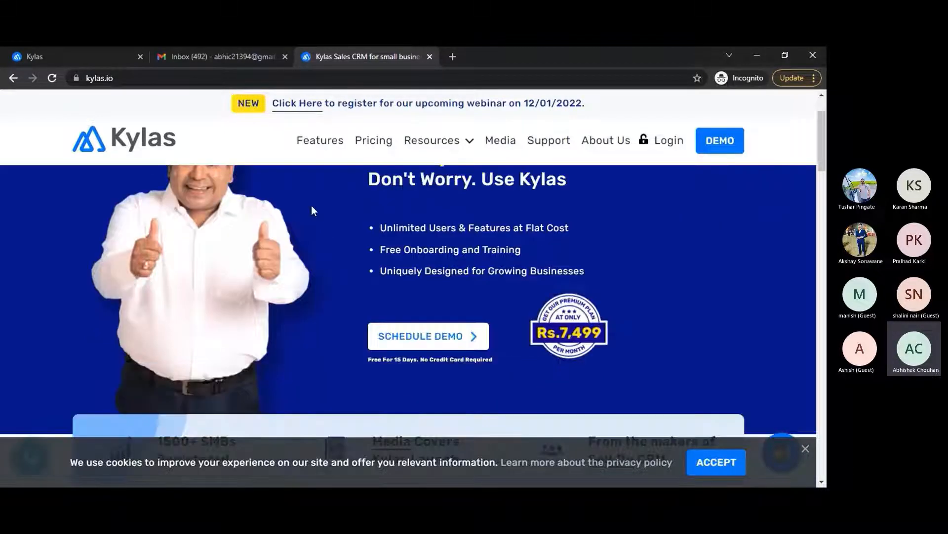
{"action": "scroll", "coordinate": [311, 206], "scroll_direction": "down", "scroll_amount": 3}
{"action": "scroll", "coordinate": [312, 210], "scroll_direction": "up", "scroll_amount": 3}
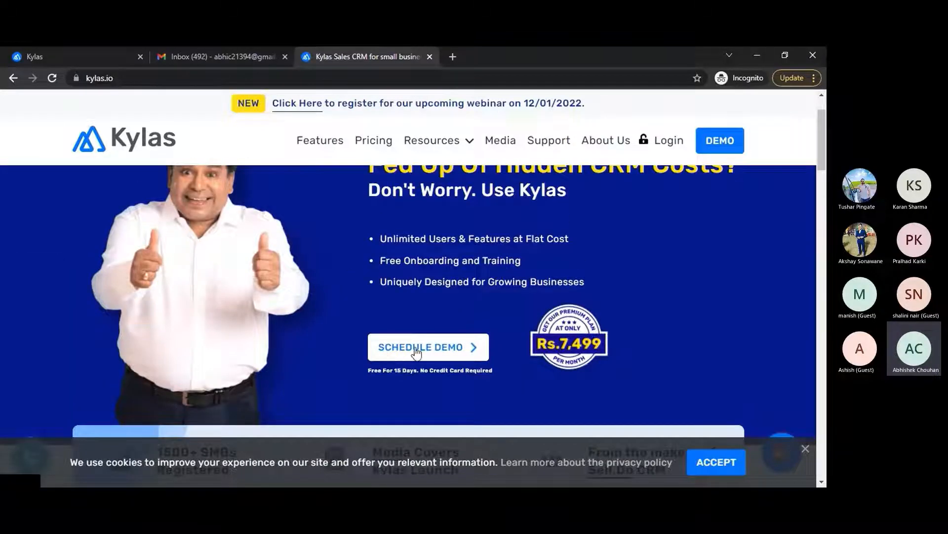
{"action": "scroll", "coordinate": [339, 332], "scroll_direction": "down", "scroll_amount": 5}
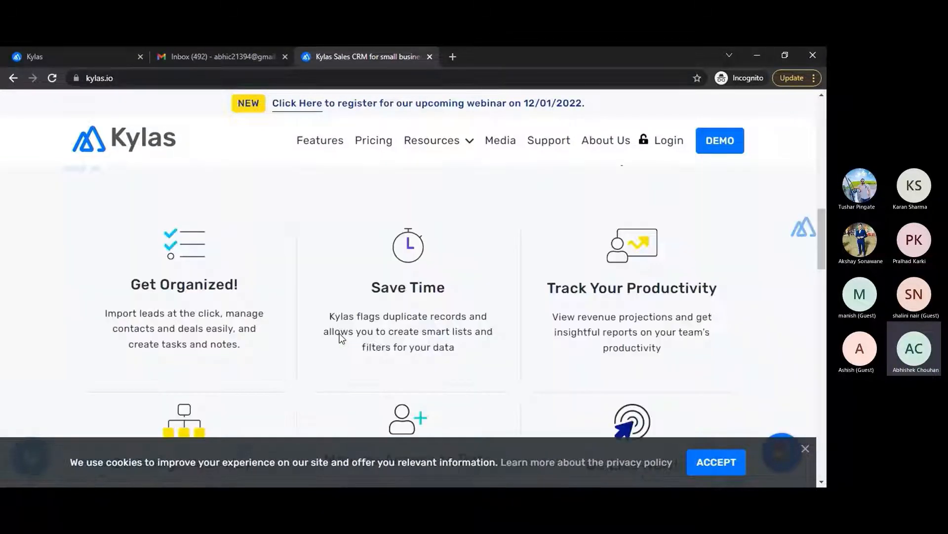
{"action": "scroll", "coordinate": [339, 338], "scroll_direction": "down", "scroll_amount": 10}
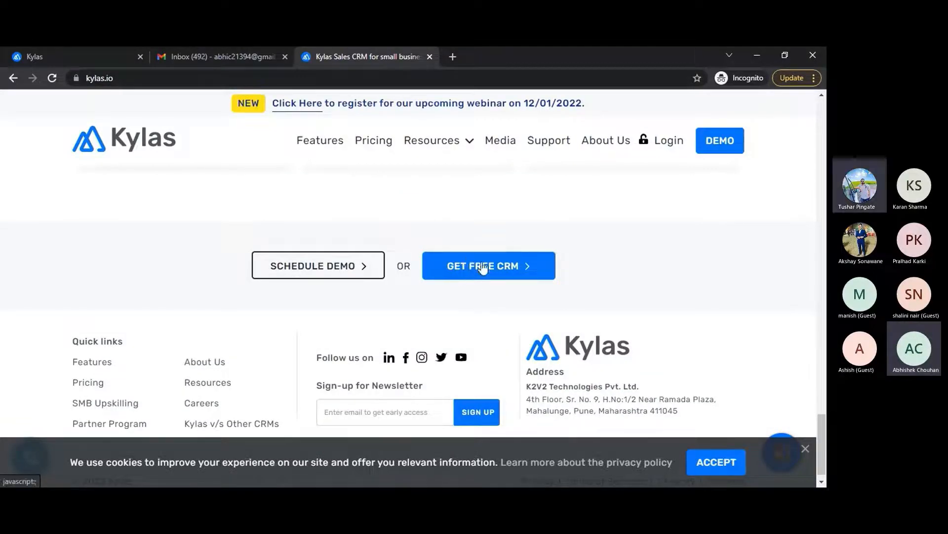
{"action": "scroll", "coordinate": [456, 205], "scroll_direction": "up", "scroll_amount": 5}
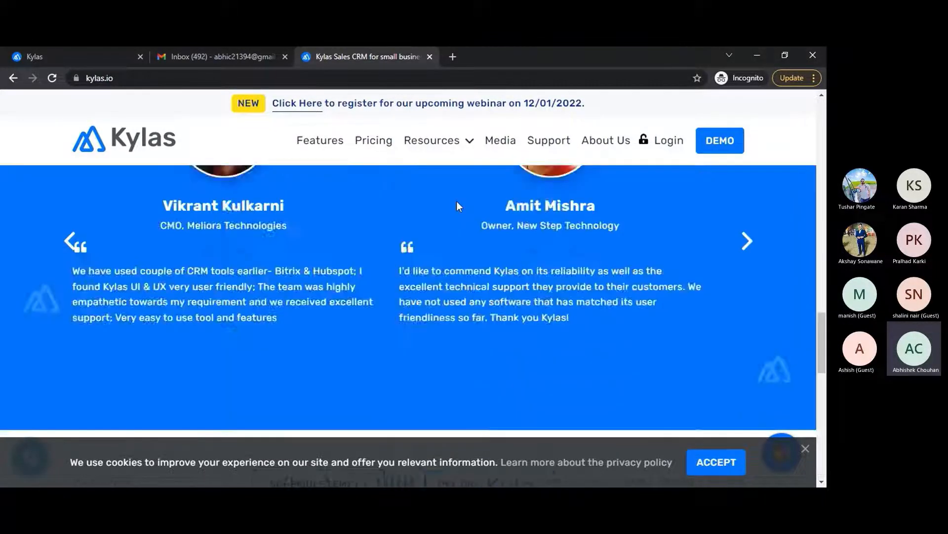
{"action": "scroll", "coordinate": [456, 206], "scroll_direction": "up", "scroll_amount": 10}
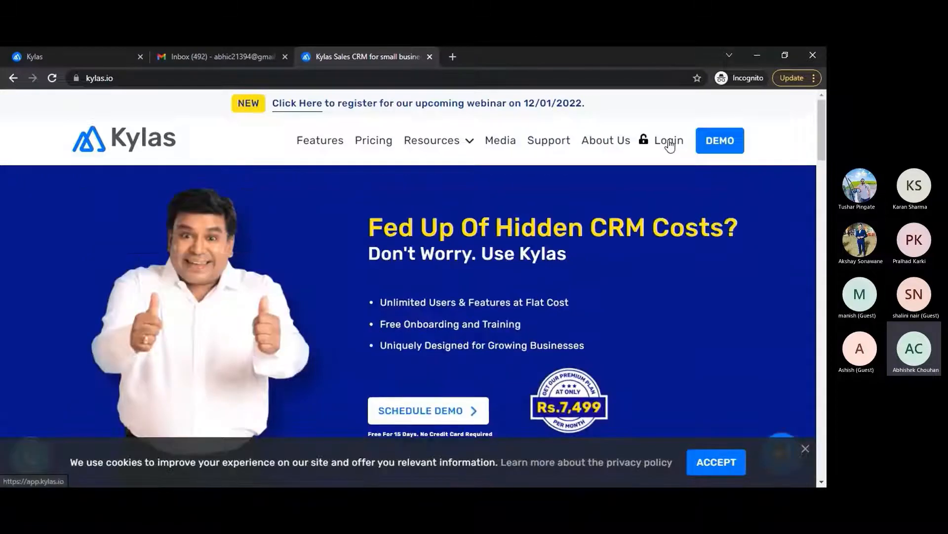
Step: Sign in to Kylas CRM with the saved login credentials from the sign-in tab
{"action": "left_click", "coordinate": [87, 58]}
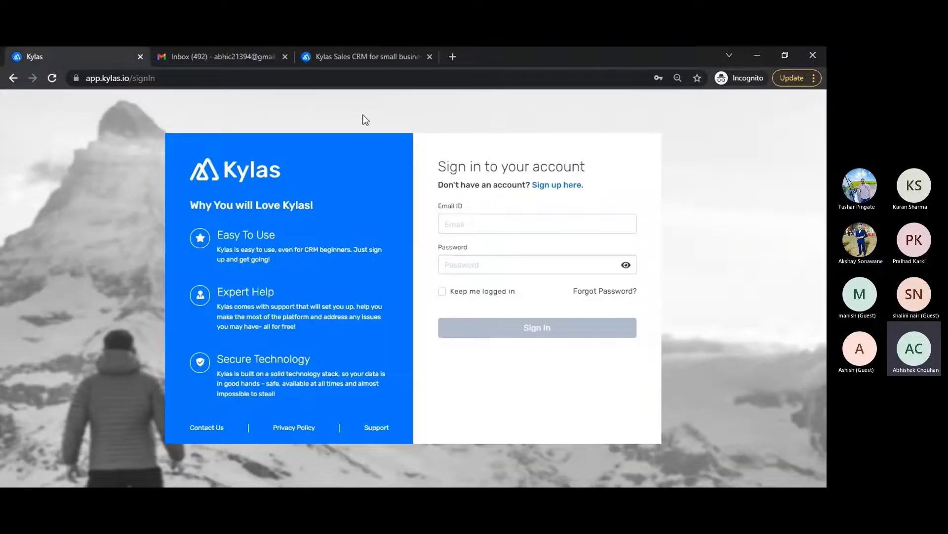
{"action": "left_click", "coordinate": [517, 232]}
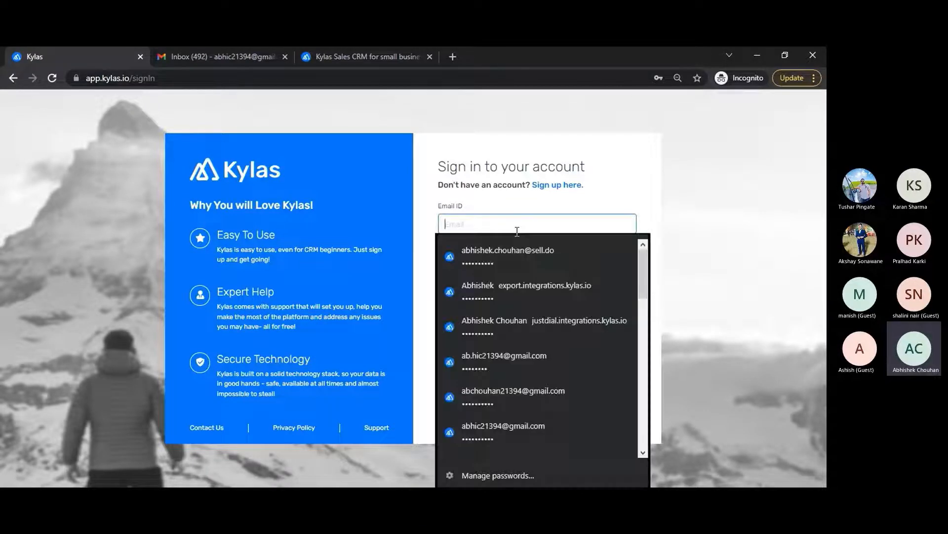
{"action": "type", "text": "ab.hi"}
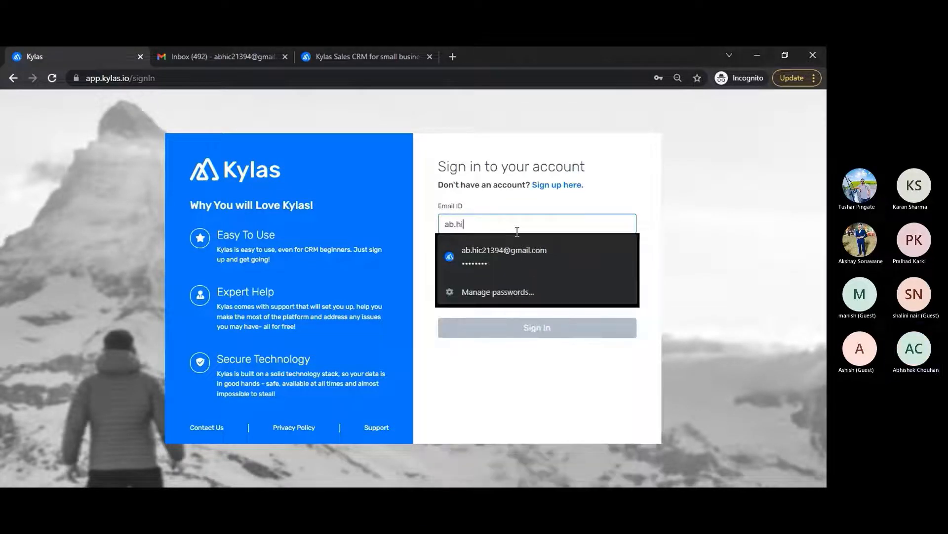
{"action": "left_click", "coordinate": [493, 256]}
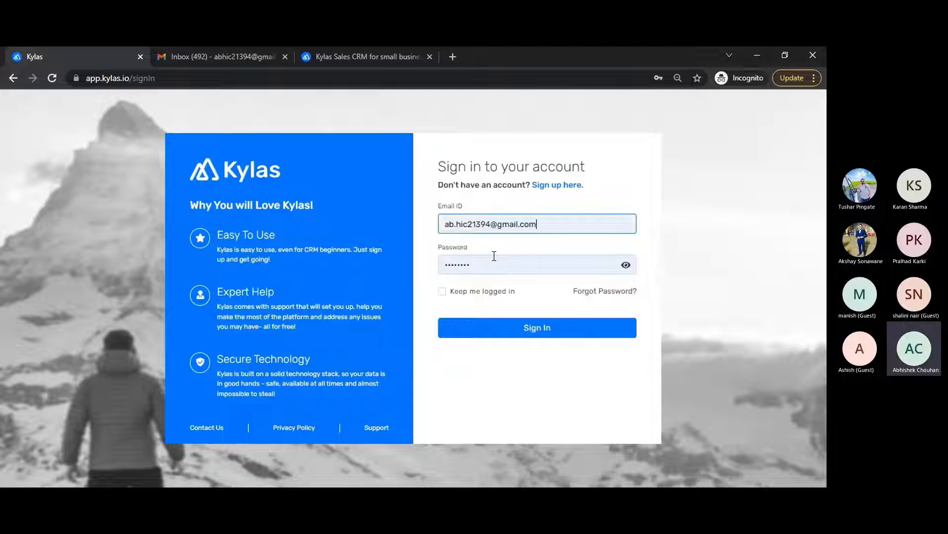
{"action": "left_click", "coordinate": [527, 327]}
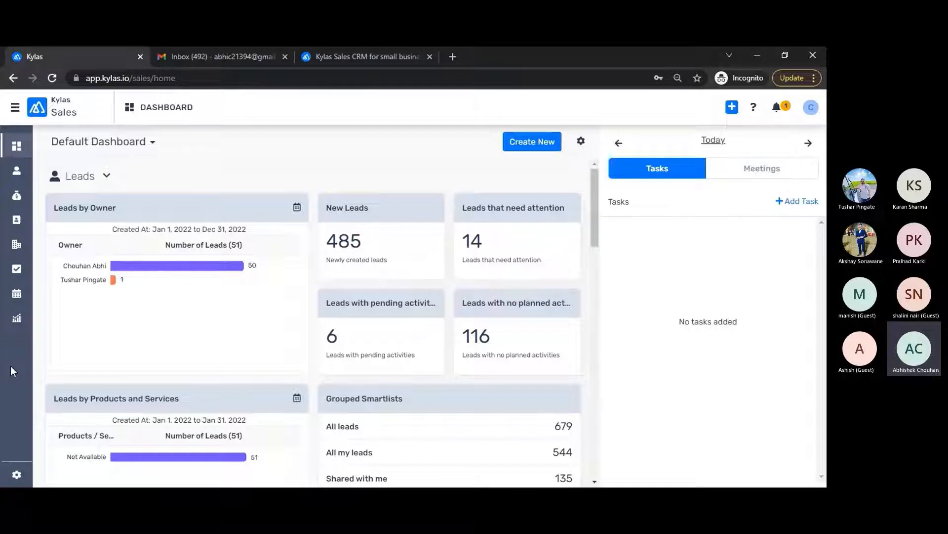
Step: Go to CRM Settings > Communication > Email Settings
{"action": "left_click", "coordinate": [17, 475]}
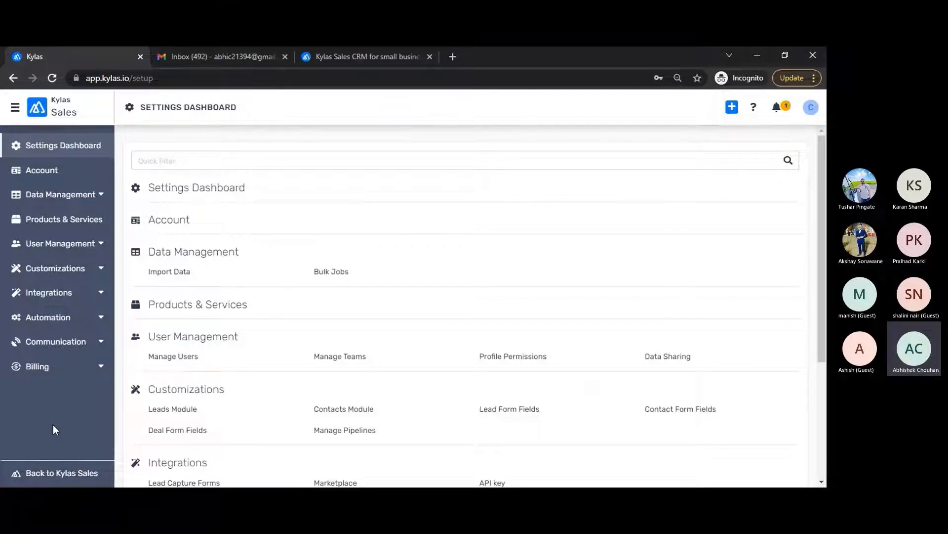
{"action": "left_click", "coordinate": [79, 341]}
{"action": "scroll", "coordinate": [212, 373], "scroll_direction": "down", "scroll_amount": 1}
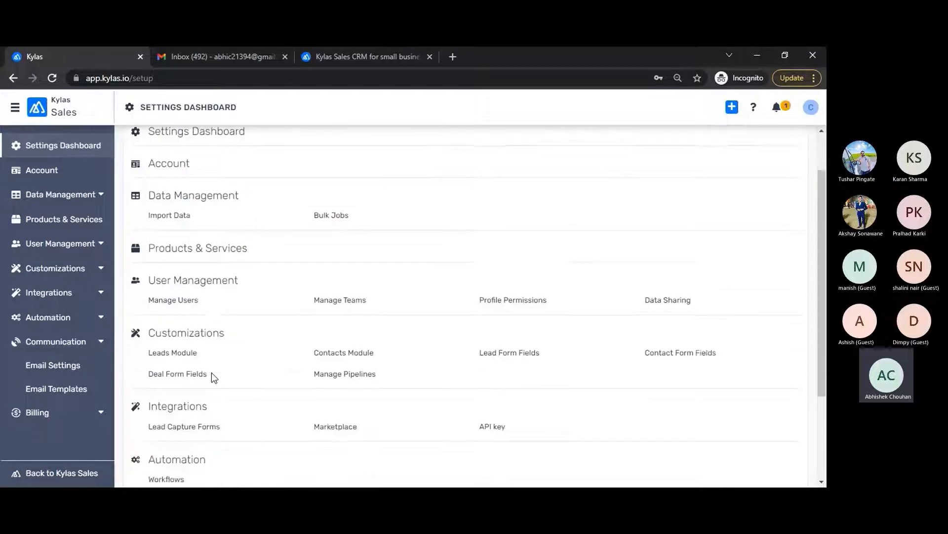
{"action": "scroll", "coordinate": [213, 377], "scroll_direction": "down", "scroll_amount": 2}
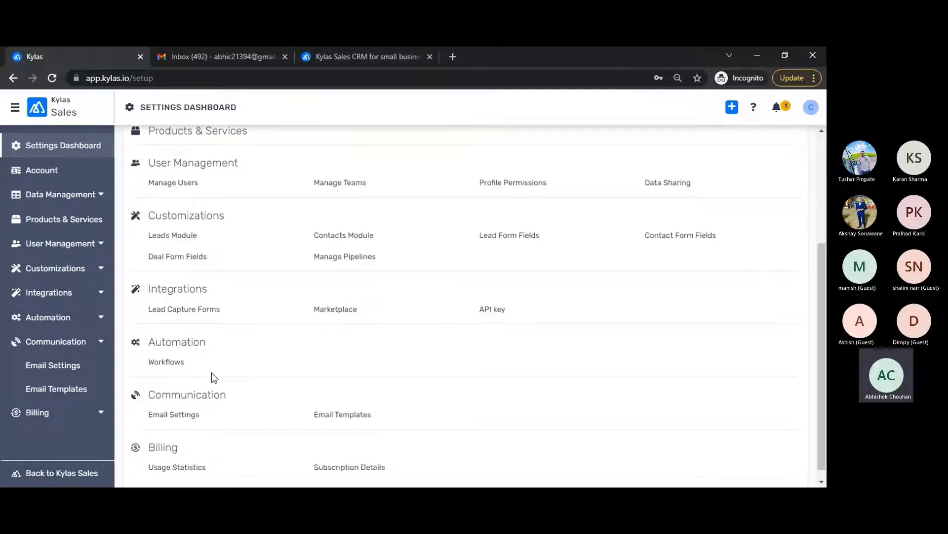
{"action": "left_click", "coordinate": [57, 368]}
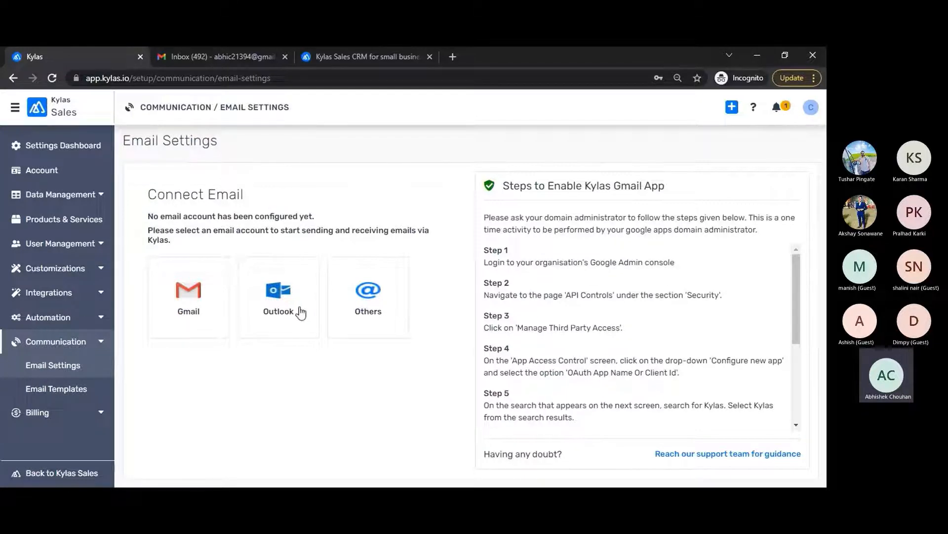
Step: Open the Others IMAP/SMTP Settings form, reopen it, and check its Username and Password fields
{"action": "left_click", "coordinate": [367, 307]}
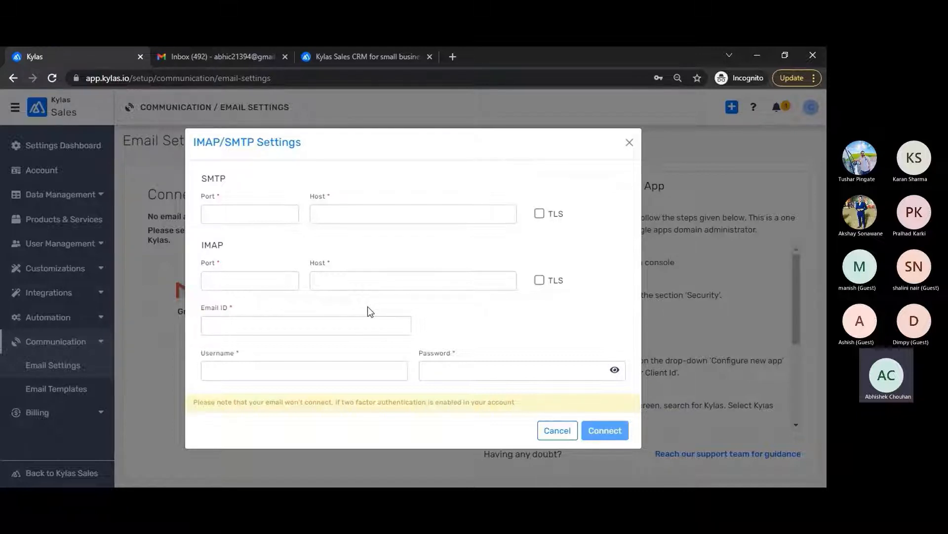
{"action": "left_click", "coordinate": [630, 143]}
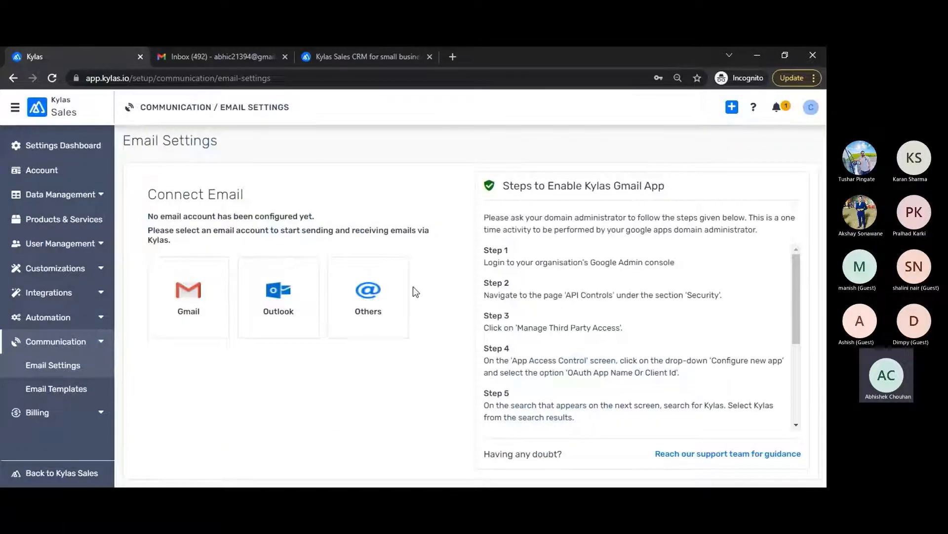
{"action": "left_click", "coordinate": [372, 301]}
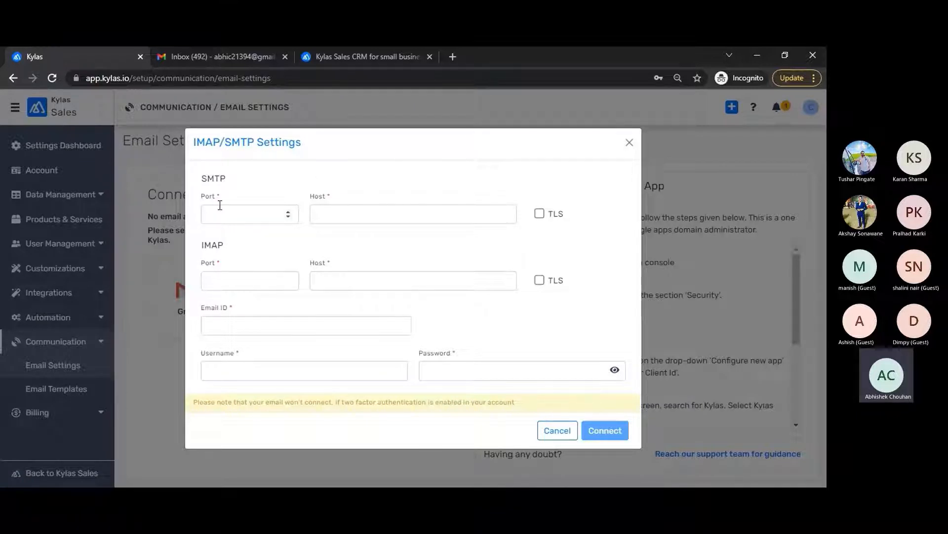
{"action": "double_click", "coordinate": [316, 196]}
{"action": "left_click", "coordinate": [201, 310]}
{"action": "left_click", "coordinate": [289, 370]}
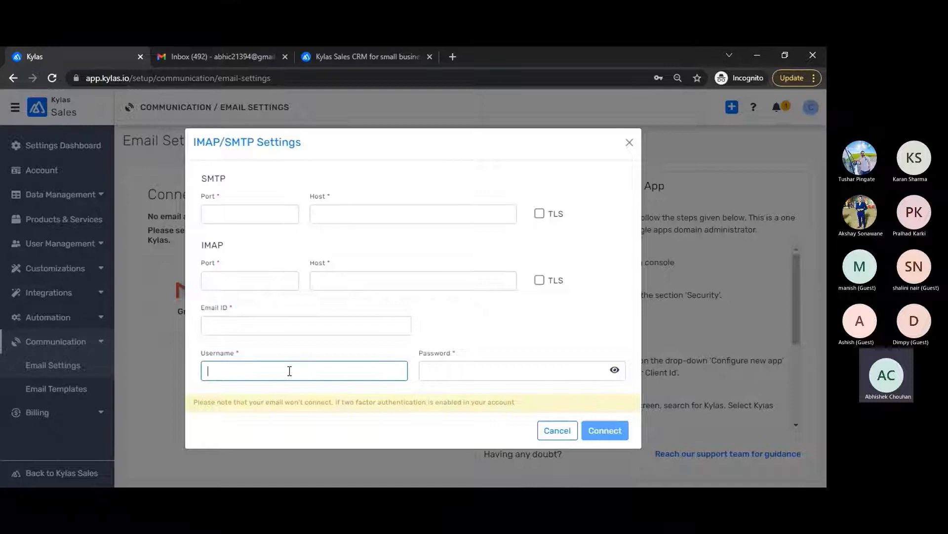
{"action": "left_click", "coordinate": [447, 371]}
{"action": "left_click", "coordinate": [407, 337]}
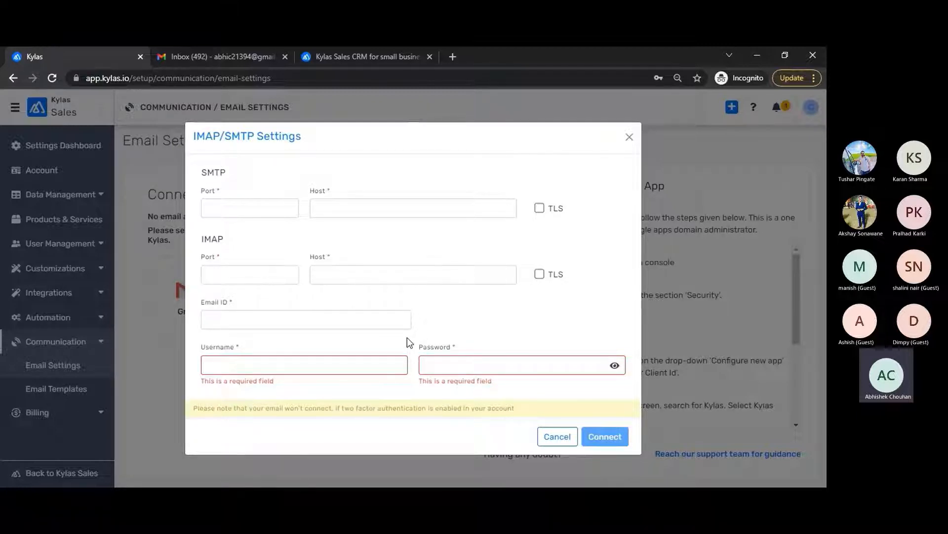
{"action": "double_click", "coordinate": [211, 173]}
Step: Search Google for 'zoho email smtp imap settings' and open Zoho Mail's 'Access via IMAP' page
{"action": "left_click", "coordinate": [454, 56]}
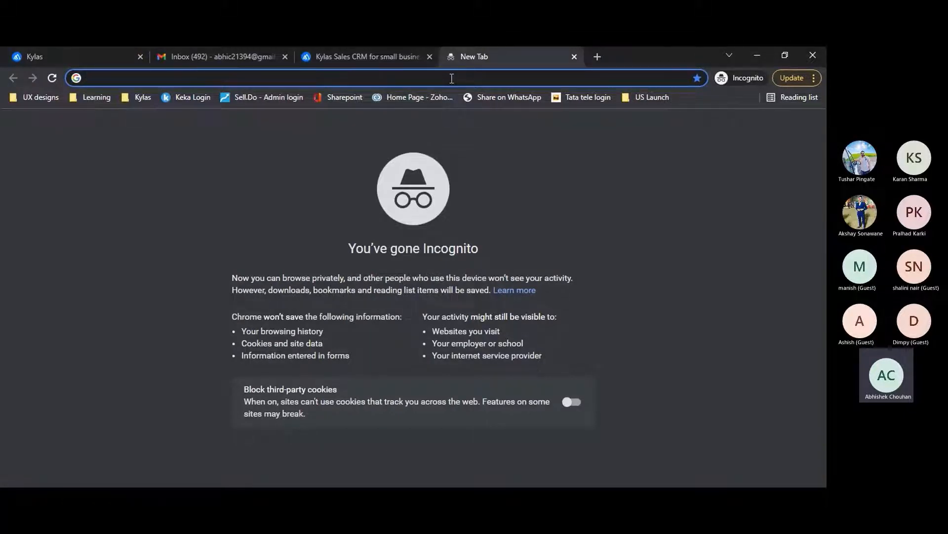
{"action": "type", "text": "zoh"}
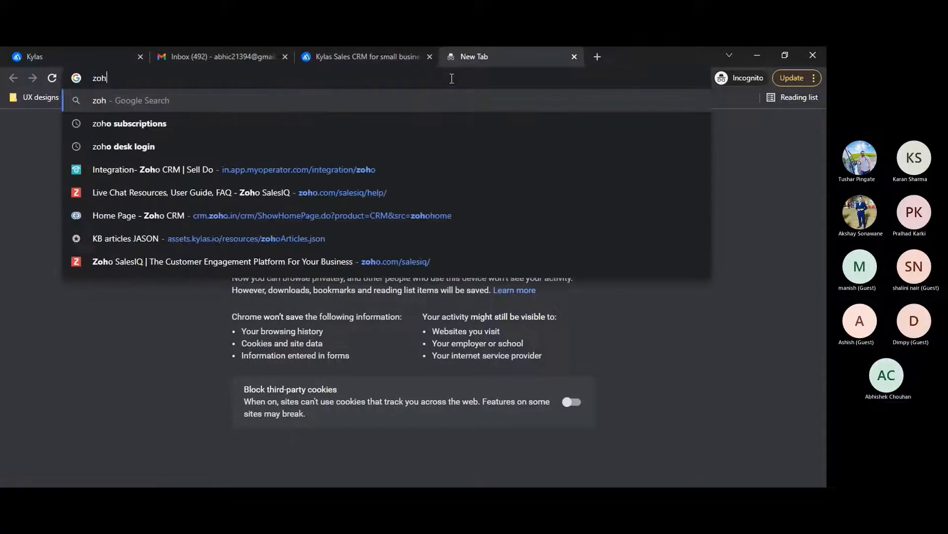
{"action": "type", "text": "o email smtp im"}
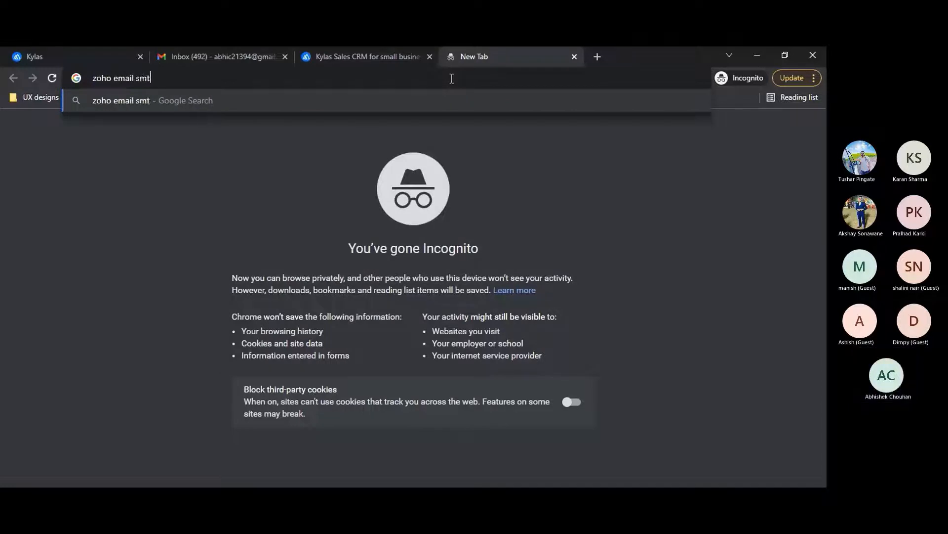
{"action": "type", "text": "settings"}
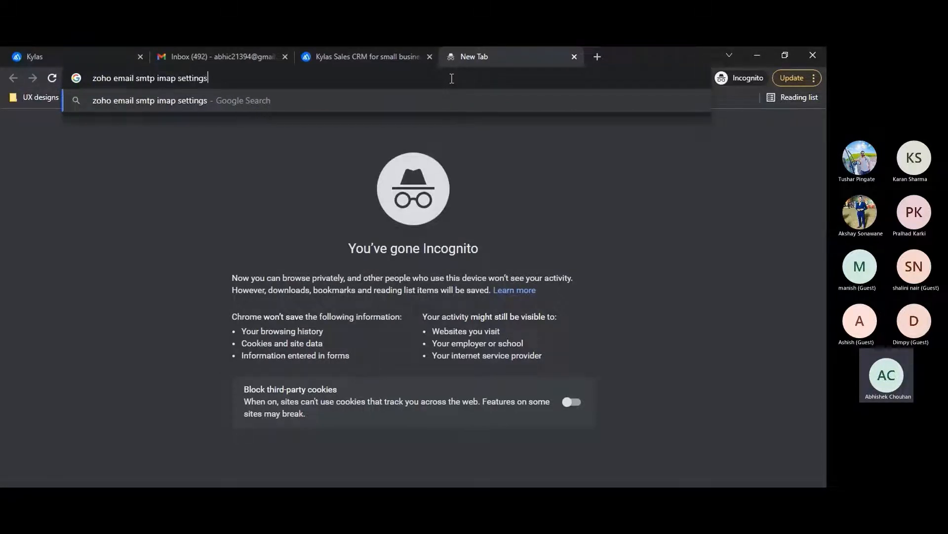
{"action": "key", "text": "Return"}
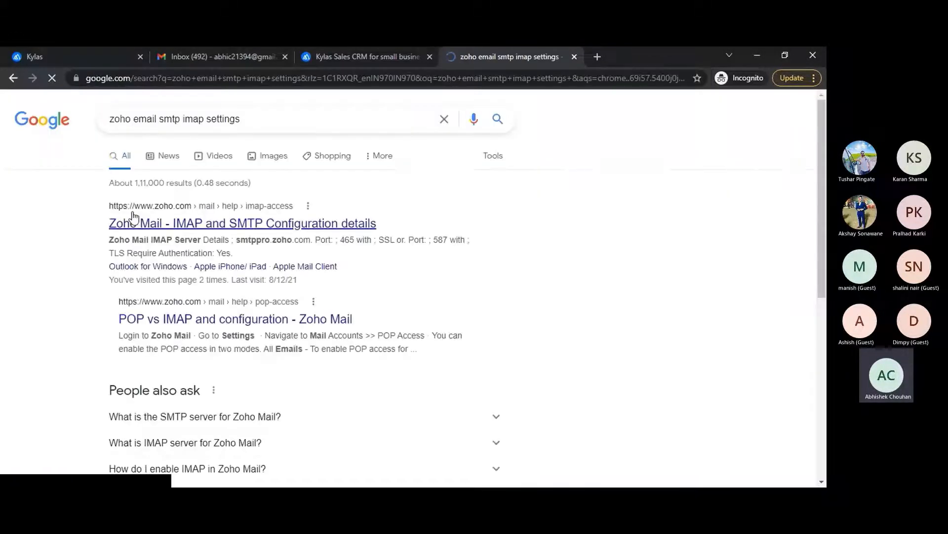
{"action": "left_click", "coordinate": [146, 225]}
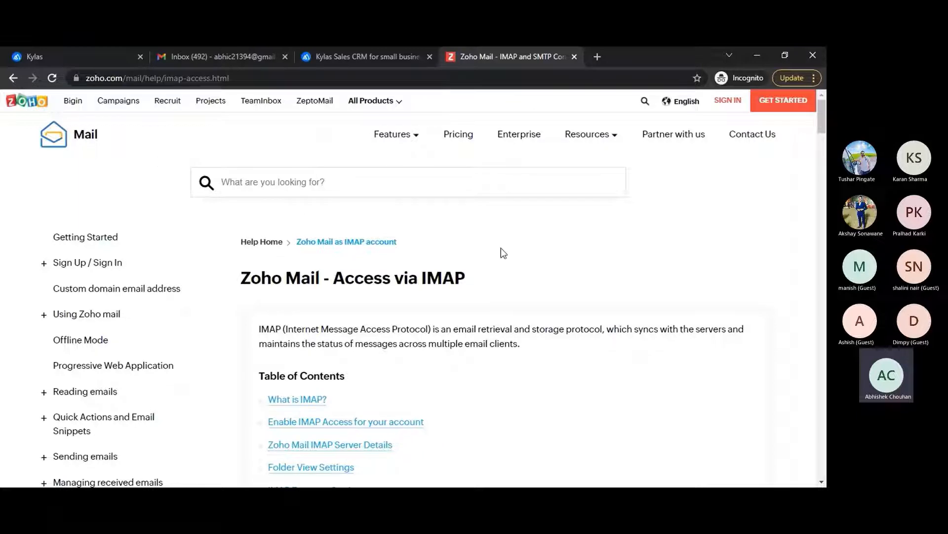
Step: Find Zoho's personal Incoming Server Settings and select imap.zoho.in and port 993
{"action": "scroll", "coordinate": [503, 253], "scroll_direction": "down", "scroll_amount": 5}
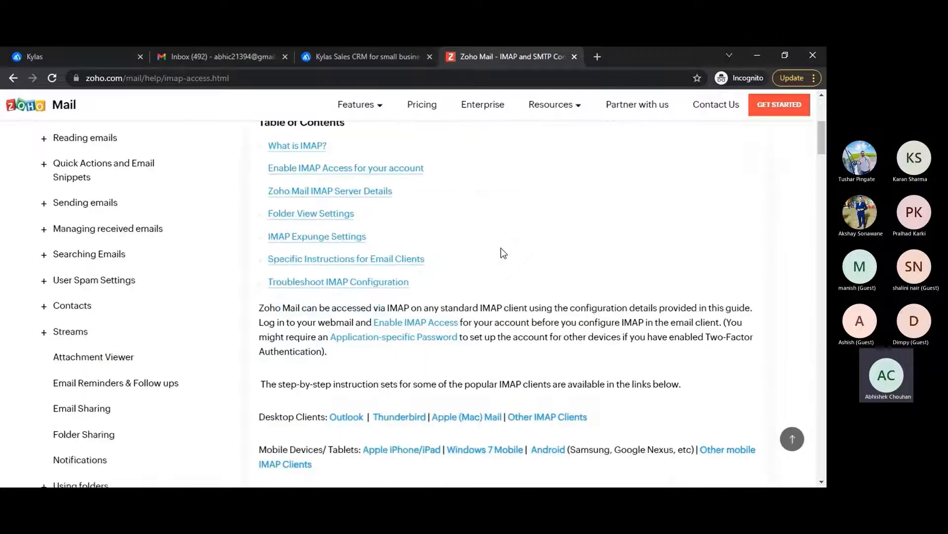
{"action": "scroll", "coordinate": [503, 253], "scroll_direction": "down", "scroll_amount": 8}
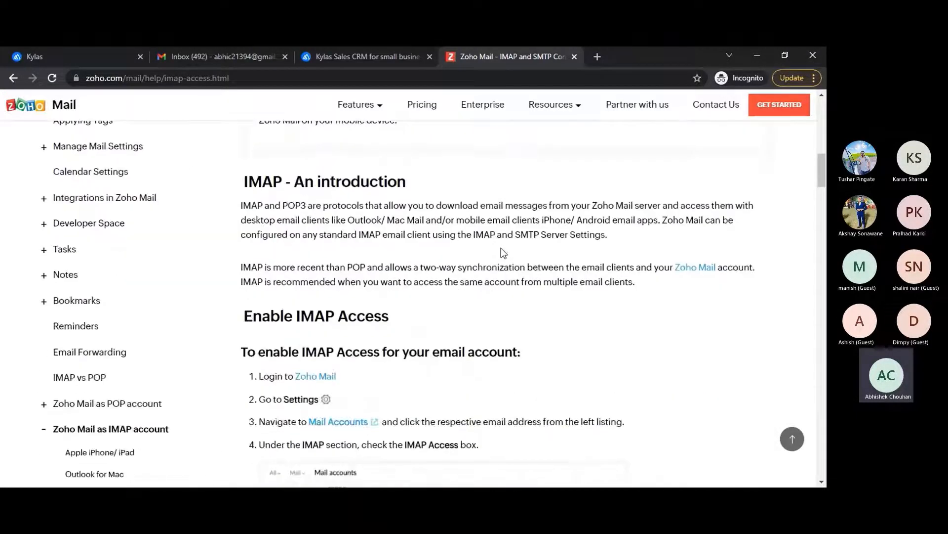
{"action": "scroll", "coordinate": [502, 250], "scroll_direction": "down", "scroll_amount": 4}
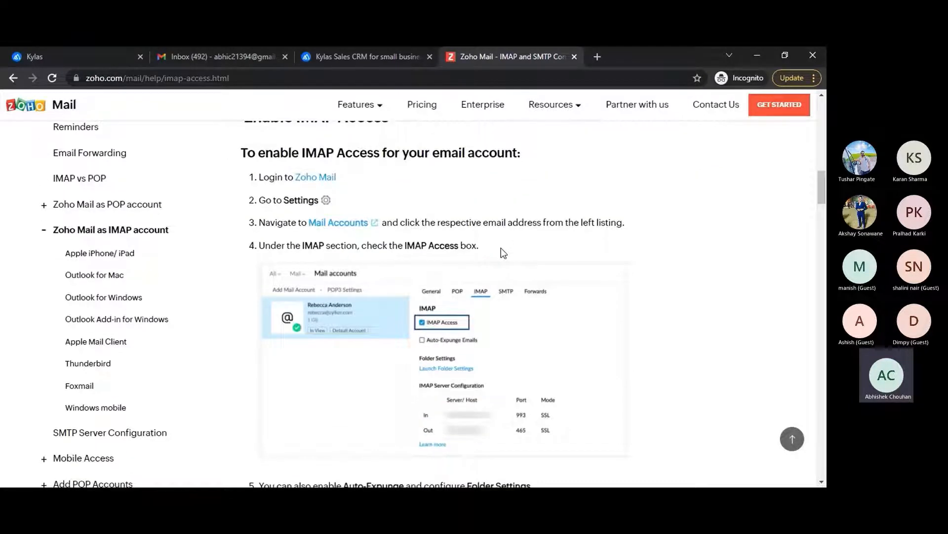
{"action": "scroll", "coordinate": [504, 253], "scroll_direction": "down", "scroll_amount": 8}
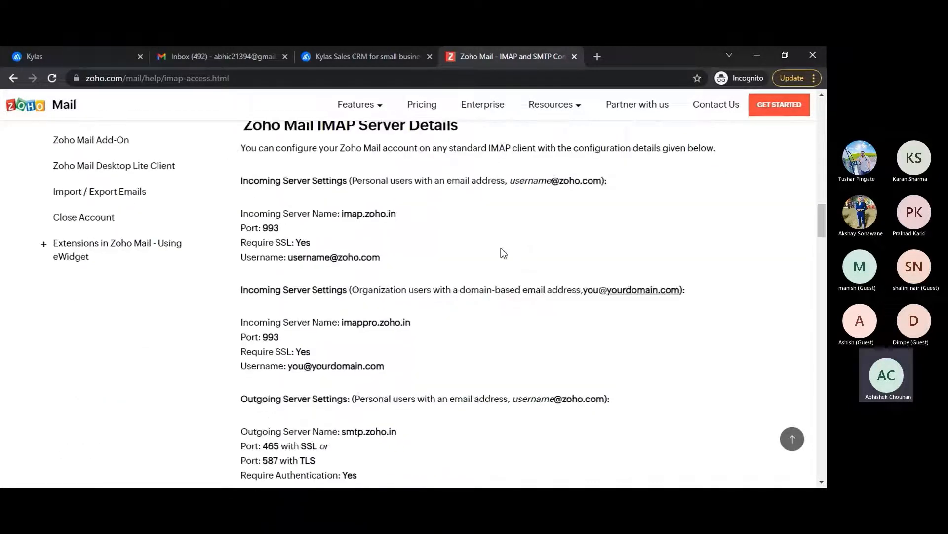
{"action": "scroll", "coordinate": [501, 247], "scroll_direction": "down", "scroll_amount": 1}
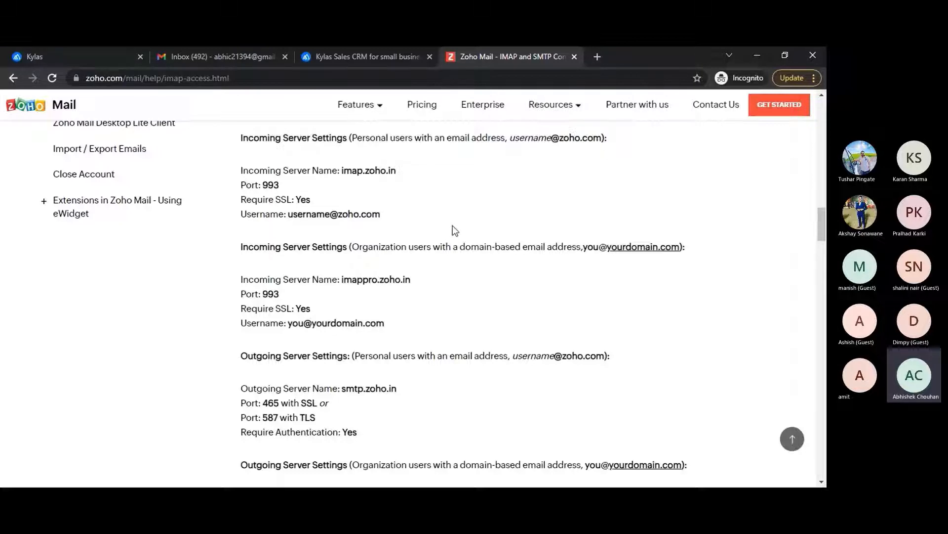
{"action": "scroll", "coordinate": [307, 203], "scroll_direction": "up", "scroll_amount": 1}
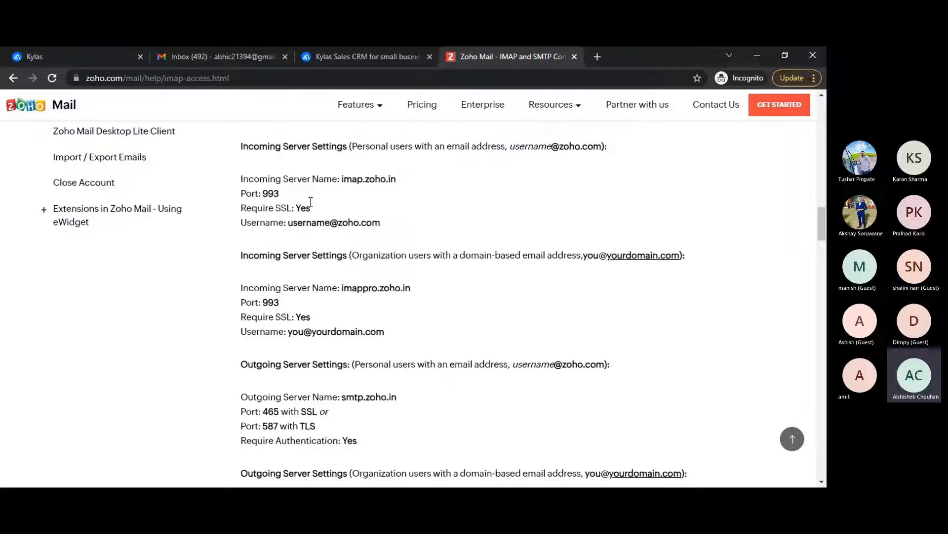
{"action": "left_click_drag", "start_coordinate": [239, 179], "coordinate": [394, 224]}
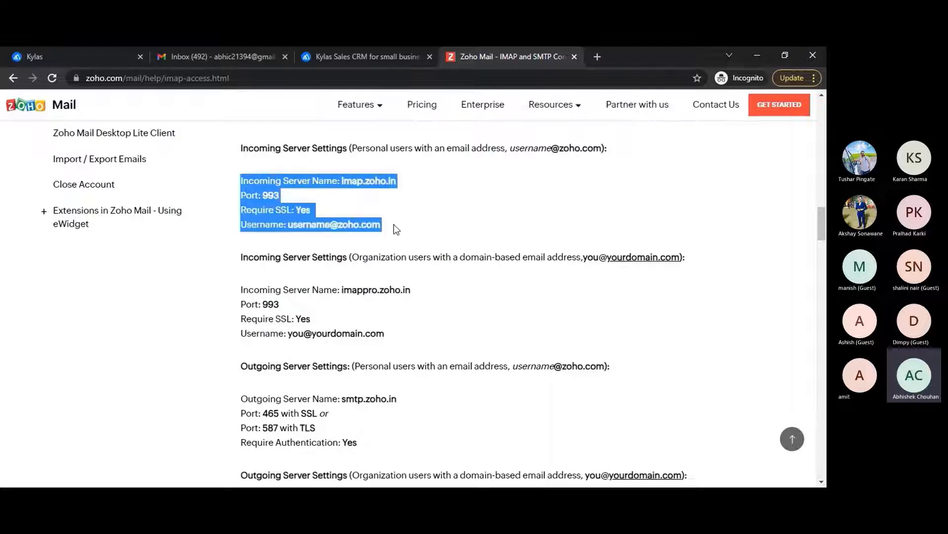
{"action": "left_click", "coordinate": [430, 210]}
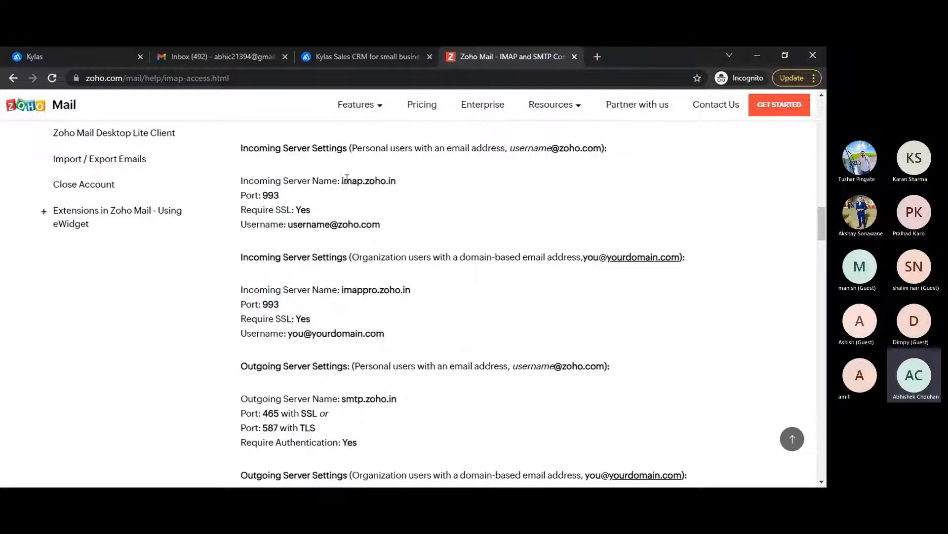
{"action": "left_click_drag", "start_coordinate": [342, 181], "coordinate": [409, 182]}
{"action": "double_click", "coordinate": [277, 195]}
Step: Select smtp.zoho.in, then copy imap.zoho.in and return to the Kylas tab
{"action": "scroll", "coordinate": [325, 282], "scroll_direction": "down", "scroll_amount": 1}
{"action": "scroll", "coordinate": [321, 348], "scroll_direction": "down", "scroll_amount": 1}
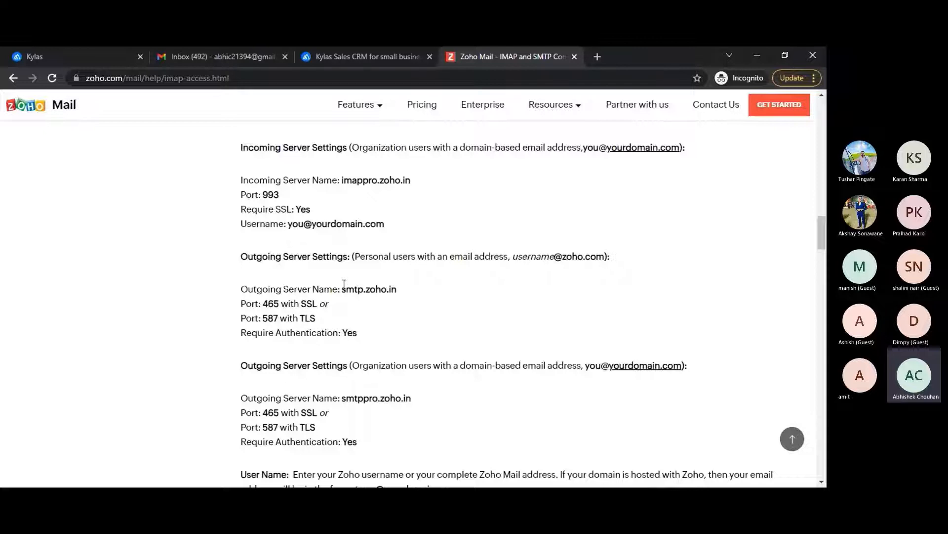
{"action": "left_click_drag", "start_coordinate": [343, 289], "coordinate": [418, 289]}
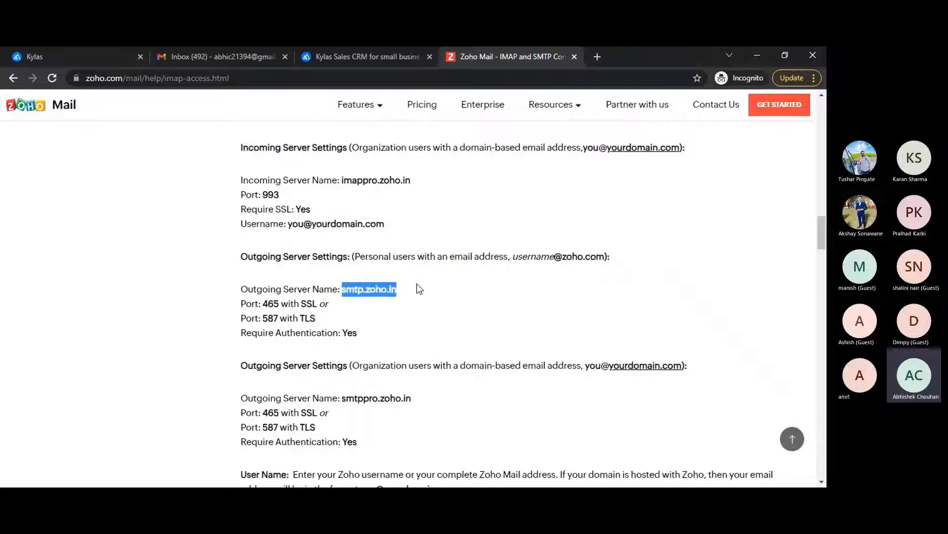
{"action": "scroll", "coordinate": [419, 288], "scroll_direction": "up", "scroll_amount": 3}
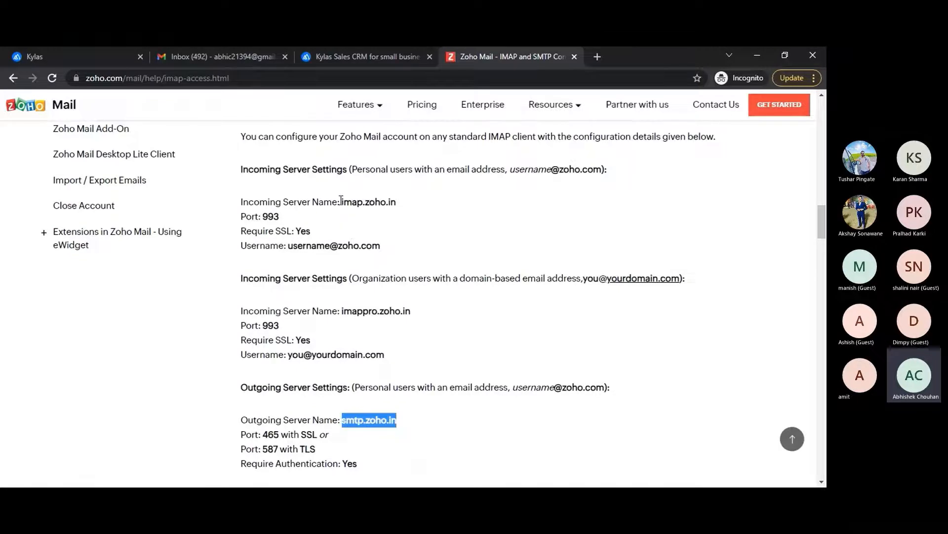
{"action": "left_click_drag", "start_coordinate": [341, 203], "coordinate": [402, 207]}
{"action": "key", "text": "ctrl+c"}
{"action": "left_click", "coordinate": [372, 203]}
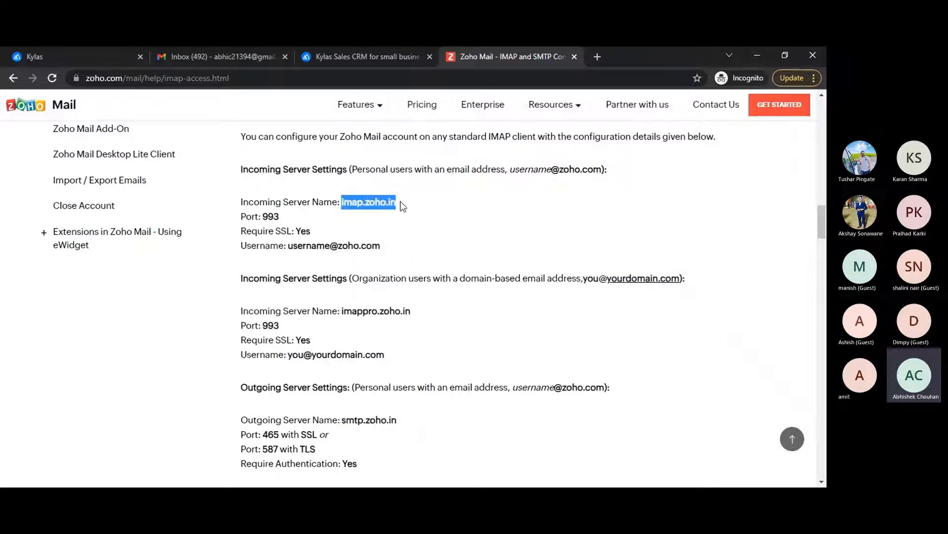
{"action": "left_click", "coordinate": [69, 56]}
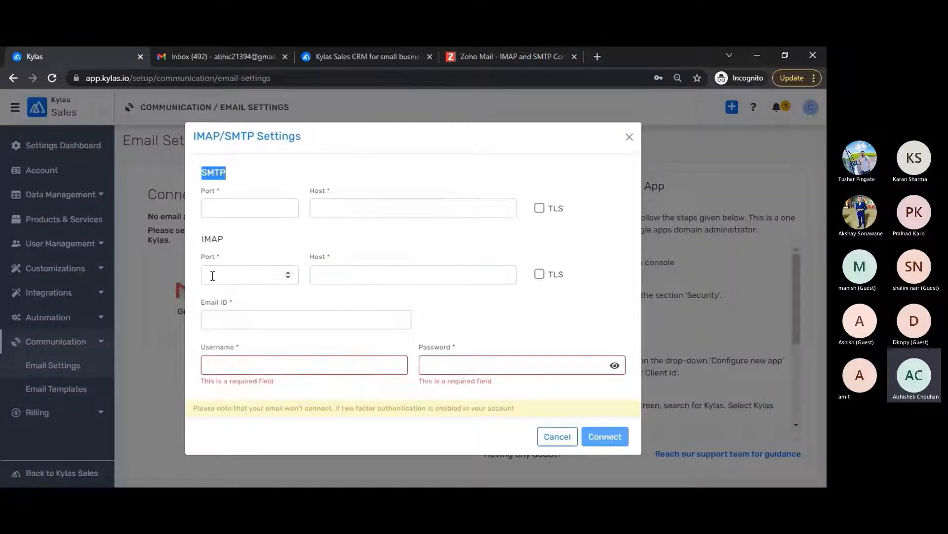
Step: Fill the IMAP section with host imap.zoho.in, port 993 and TLS enabled
{"action": "double_click", "coordinate": [212, 239]}
{"action": "left_click", "coordinate": [343, 275]}
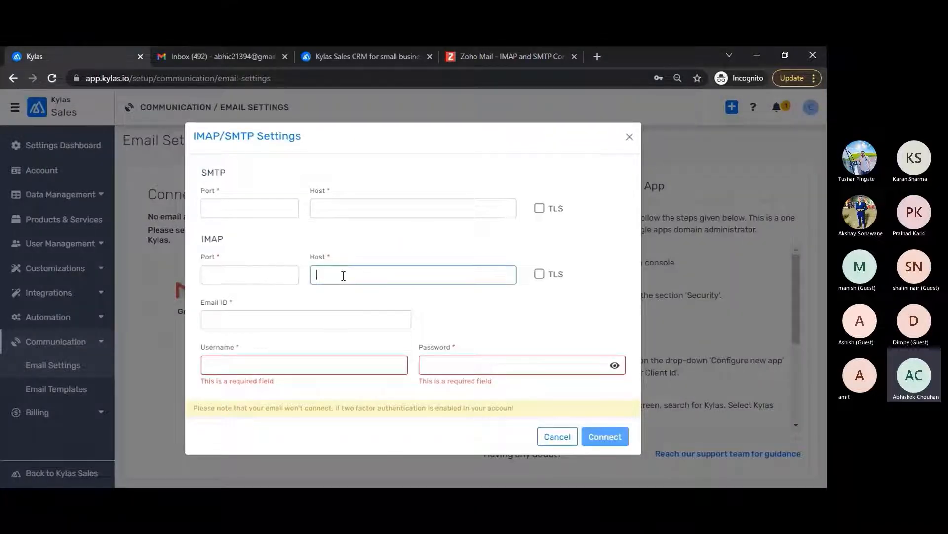
{"action": "key", "text": "ctrl+v"}
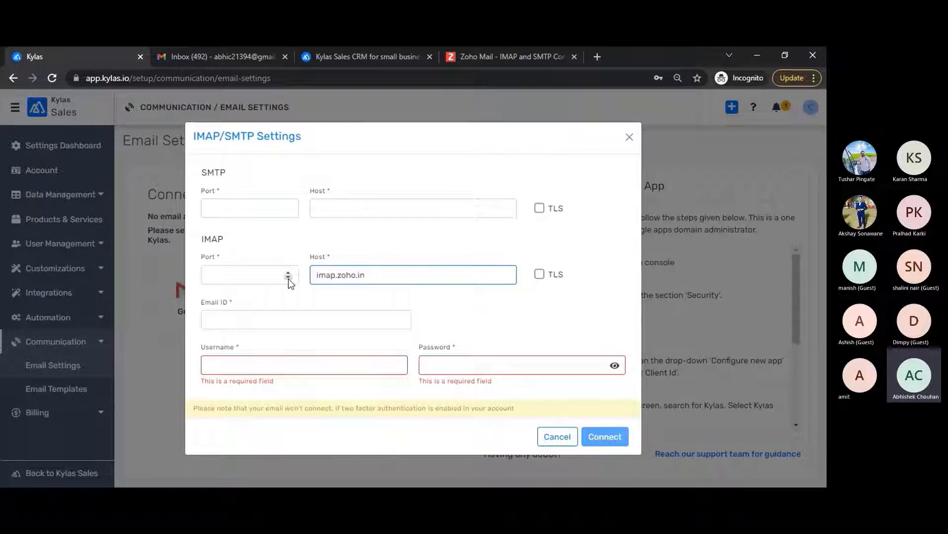
{"action": "left_click", "coordinate": [277, 278]}
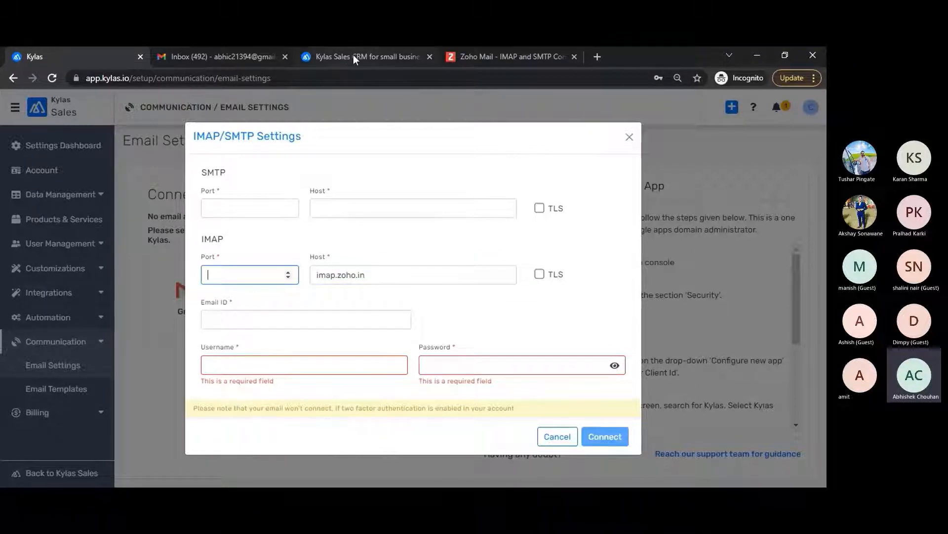
{"action": "left_click", "coordinate": [499, 61]}
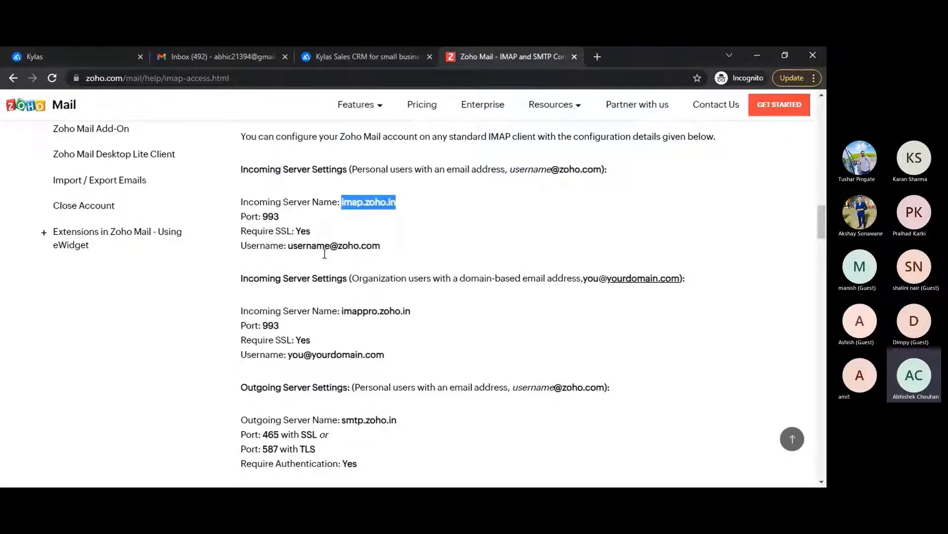
{"action": "double_click", "coordinate": [267, 325]}
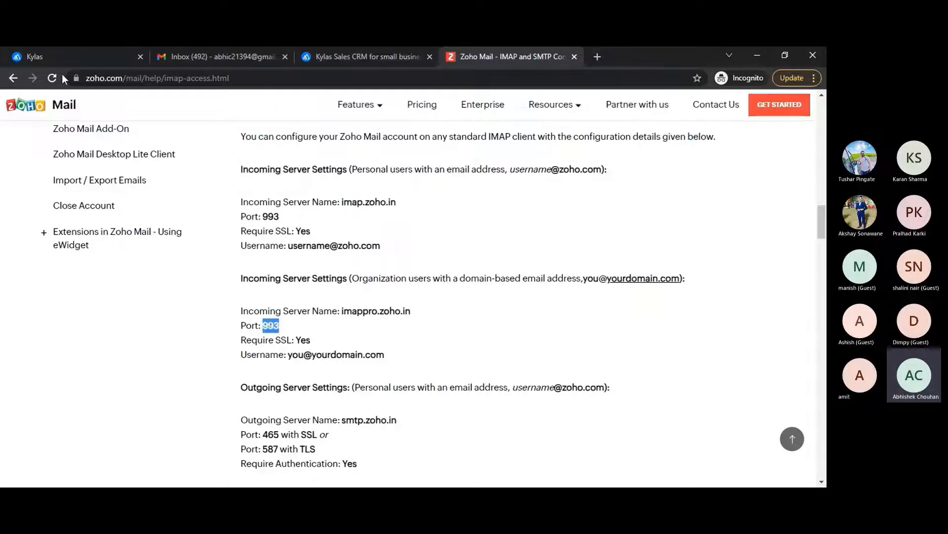
{"action": "left_click", "coordinate": [69, 57]}
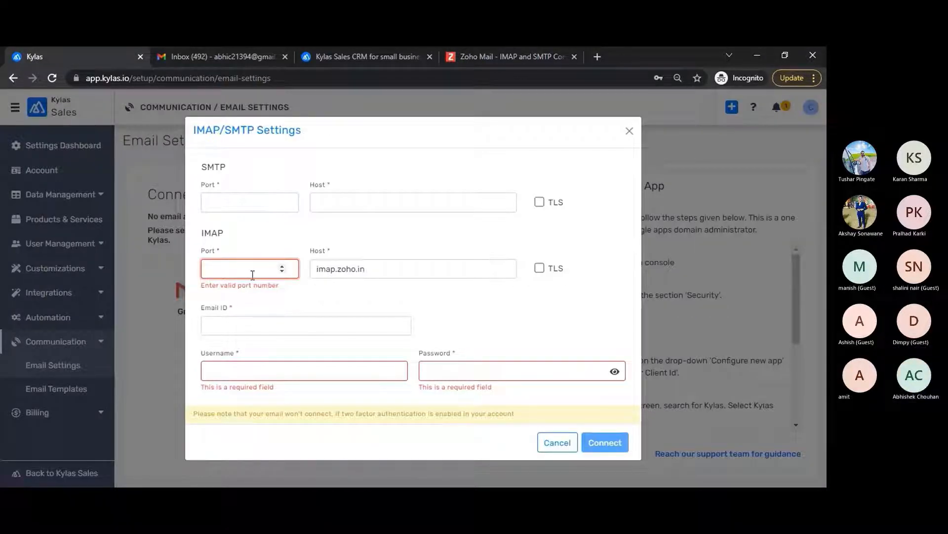
{"action": "type", "text": "993"}
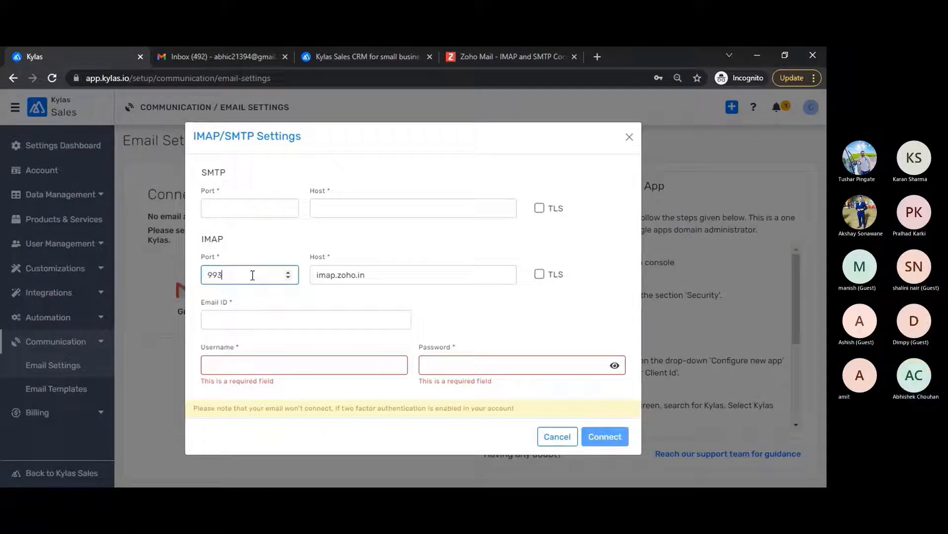
{"action": "left_click", "coordinate": [539, 274]}
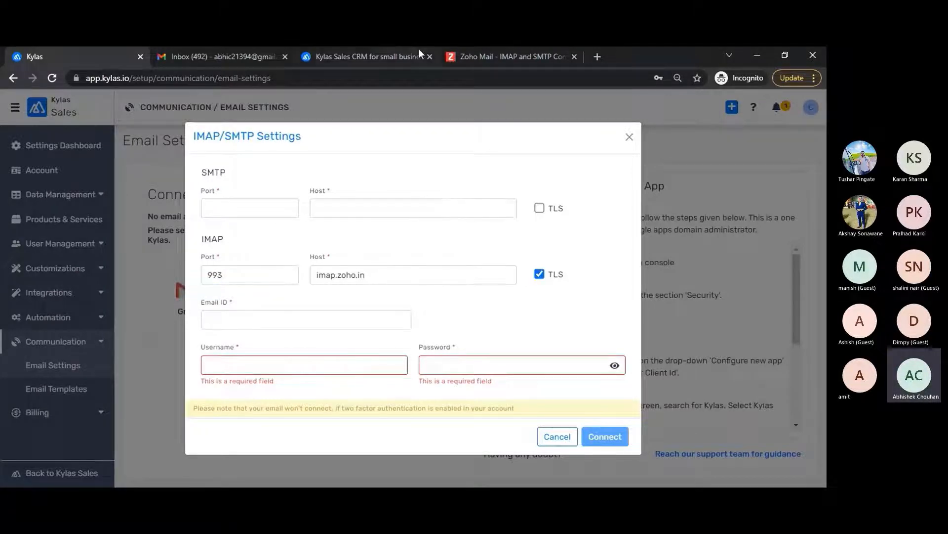
Step: Copy the outgoing server name smtp.zoho.in from Zoho's help page
{"action": "left_click", "coordinate": [482, 49]}
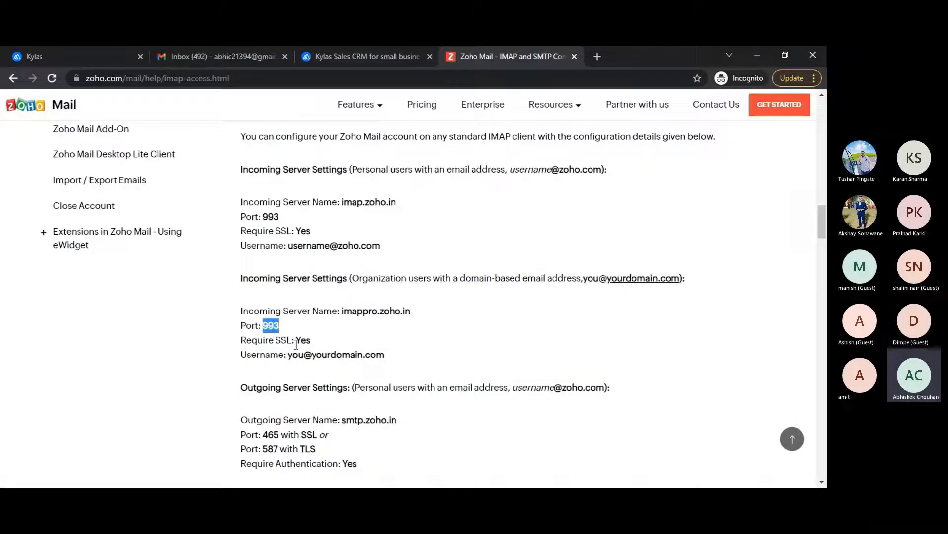
{"action": "left_click", "coordinate": [74, 48]}
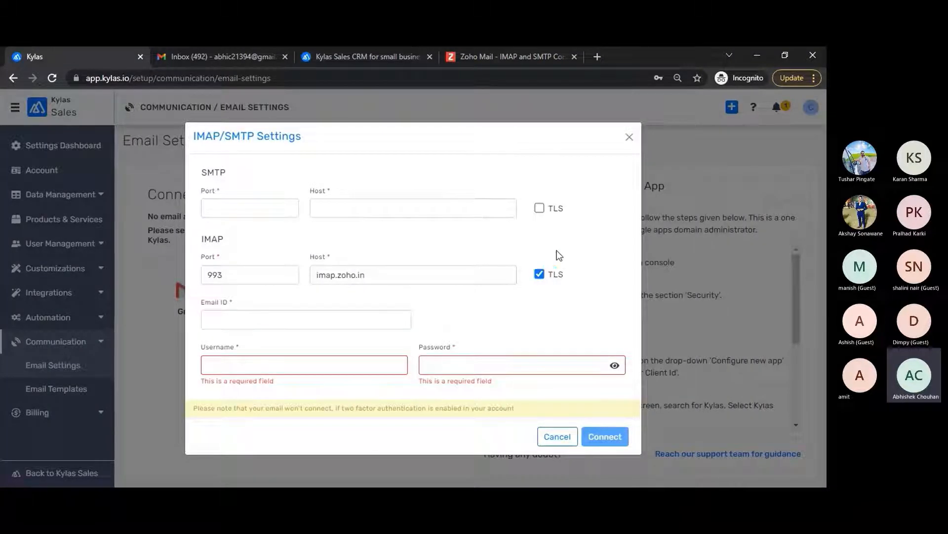
{"action": "left_click", "coordinate": [488, 56]}
{"action": "scroll", "coordinate": [338, 285], "scroll_direction": "down", "scroll_amount": 2}
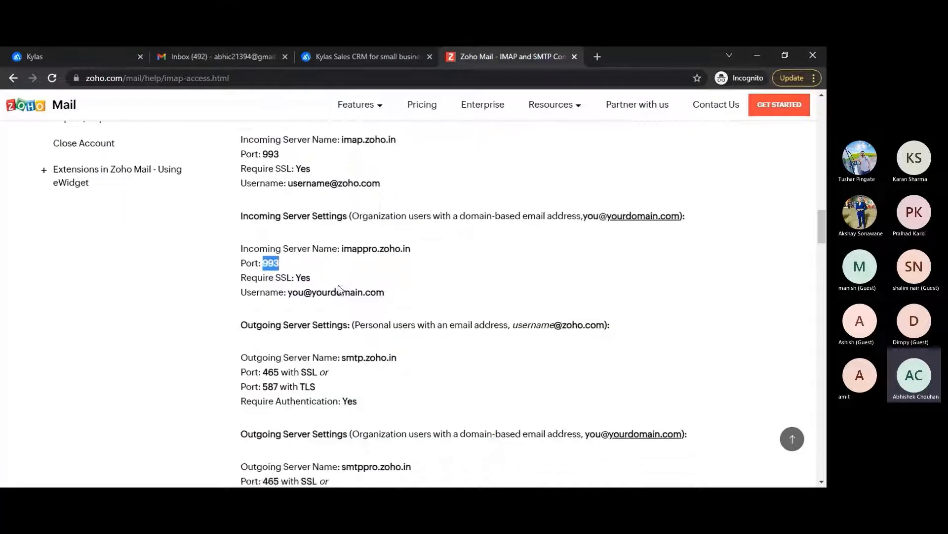
{"action": "scroll", "coordinate": [338, 285], "scroll_direction": "down", "scroll_amount": 4}
{"action": "left_click_drag", "start_coordinate": [347, 231], "coordinate": [397, 228]}
{"action": "key", "text": "ctrl+c"}
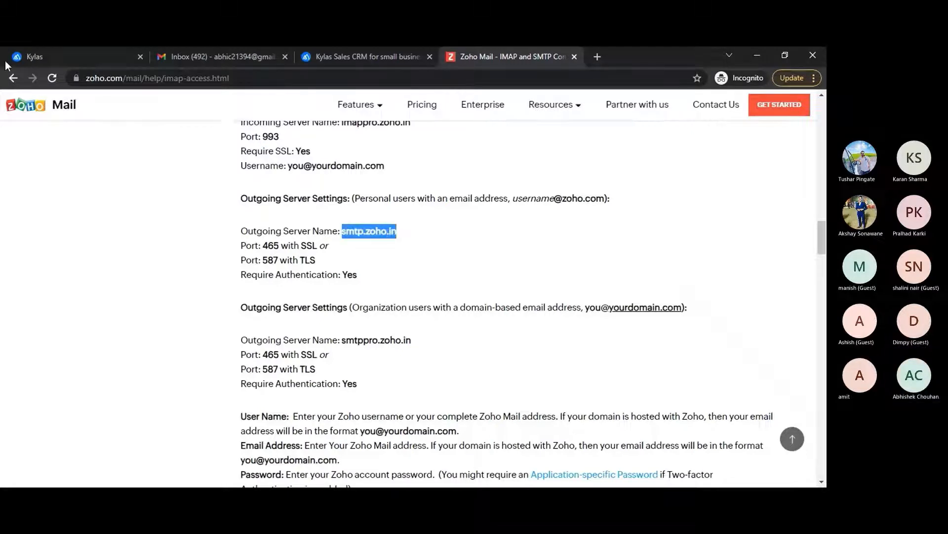
Step: Fill the SMTP section with host smtp.zoho.in and port 587
{"action": "left_click", "coordinate": [34, 49]}
{"action": "left_click", "coordinate": [330, 209]}
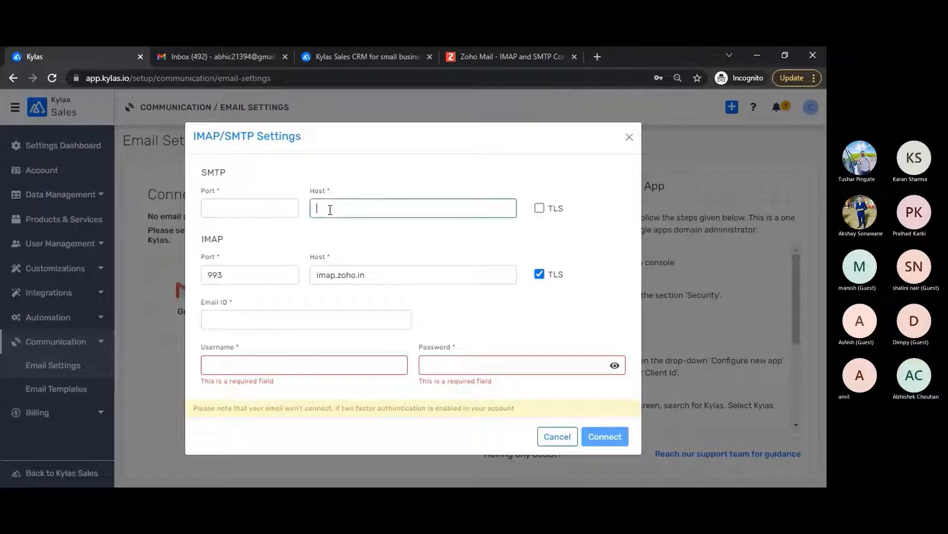
{"action": "key", "text": "ctrl+v"}
{"action": "left_click", "coordinate": [258, 204]}
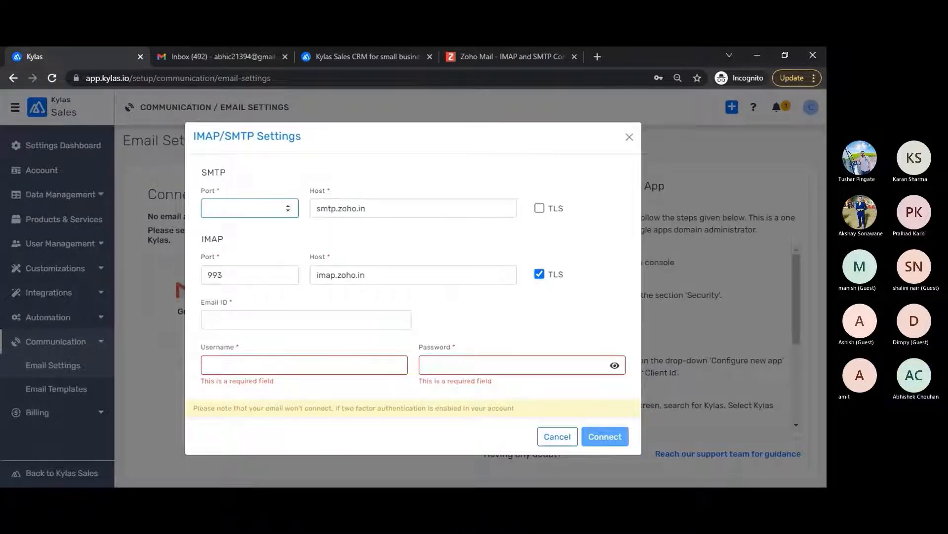
{"action": "left_click", "coordinate": [299, 498]}
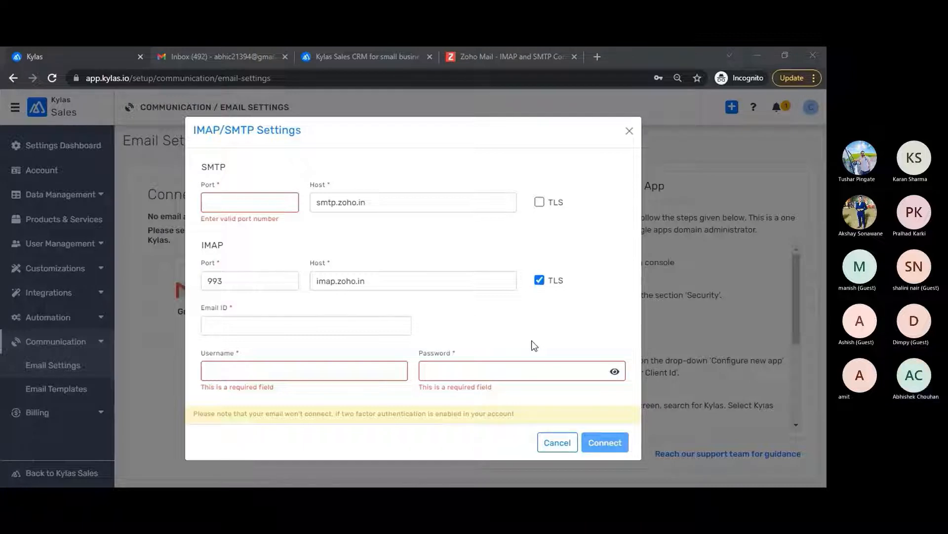
{"action": "key", "text": "alt+Tab"}
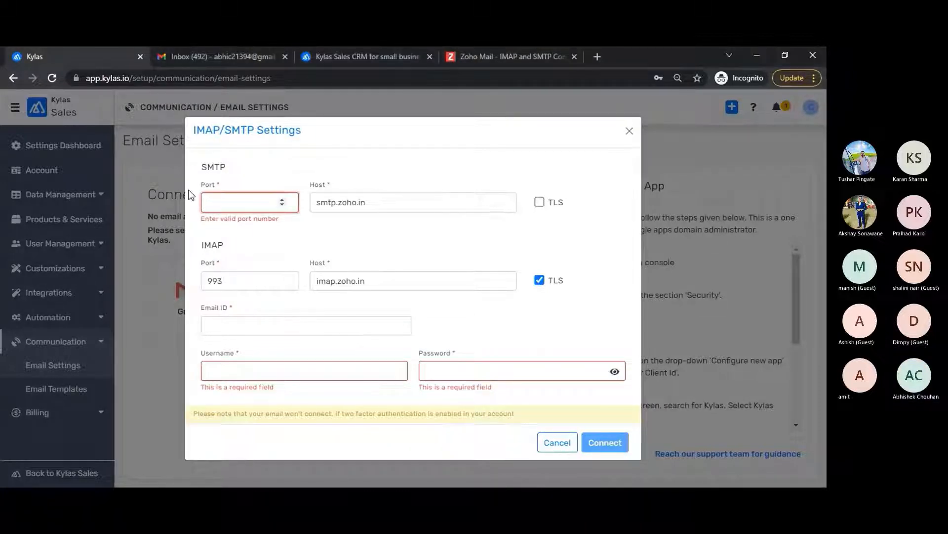
{"action": "type", "text": "587"}
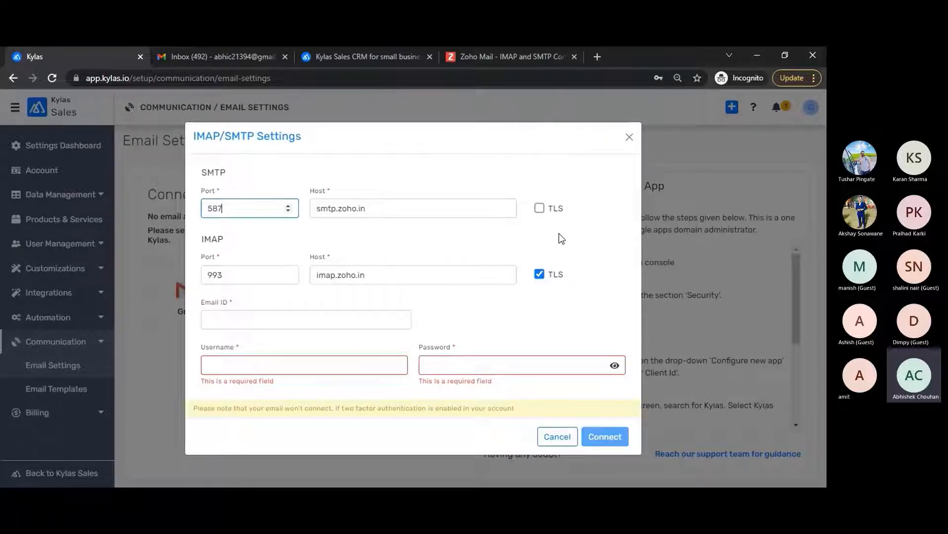
{"action": "left_click", "coordinate": [229, 314]}
{"action": "key", "text": "alt+Tab"}
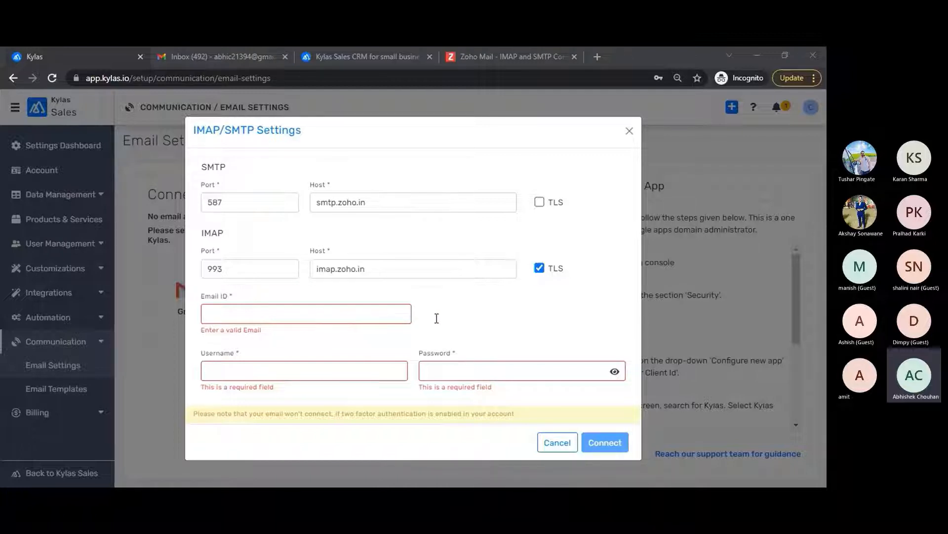
Step: Paste the account email as Email and Username, fill the mailbox password, and connect
{"action": "left_click", "coordinate": [206, 313]}
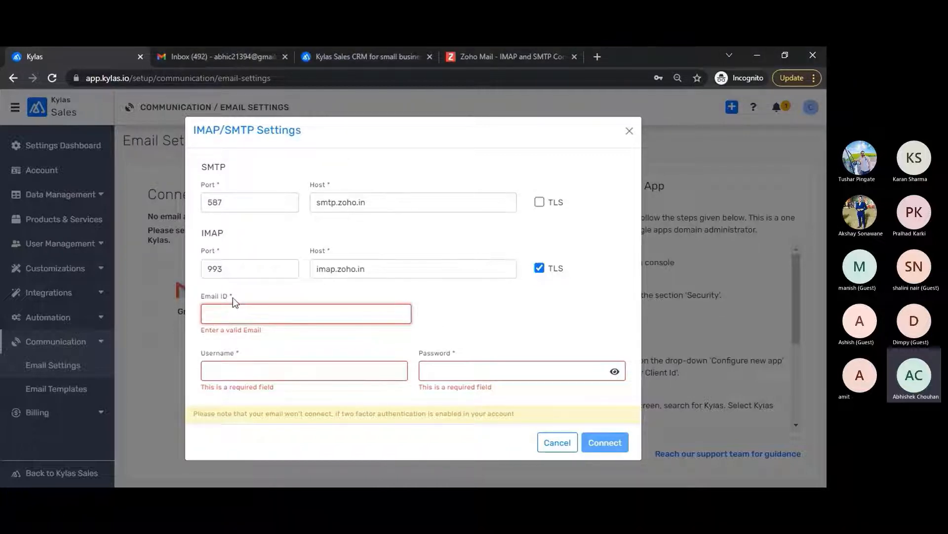
{"action": "key", "text": "ctrl+v"}
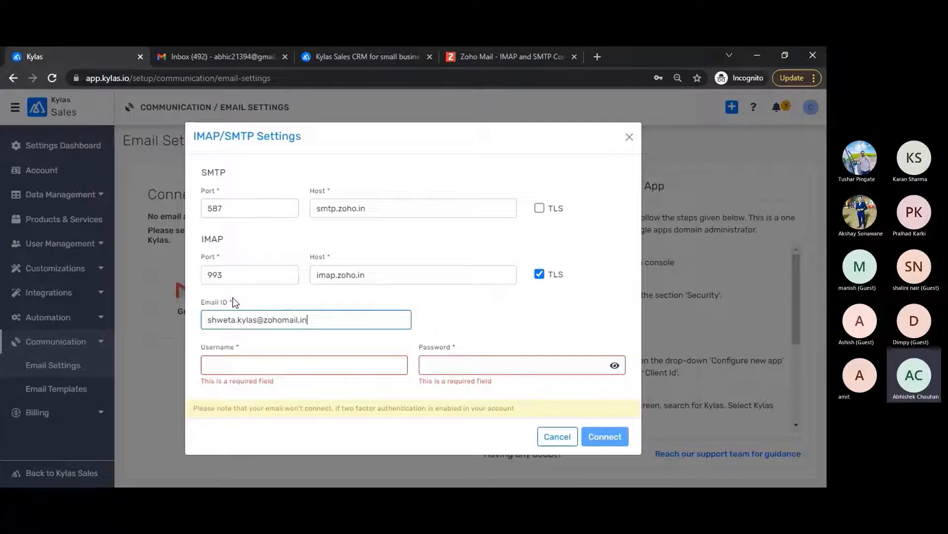
{"action": "left_click", "coordinate": [262, 364]}
{"action": "key", "text": "ctrl+v"}
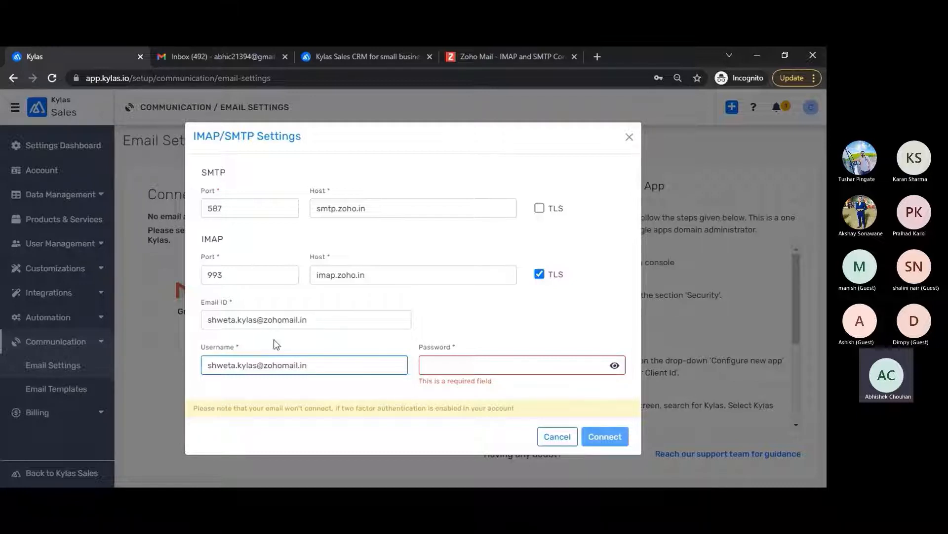
{"action": "key", "text": "alt+Tab"}
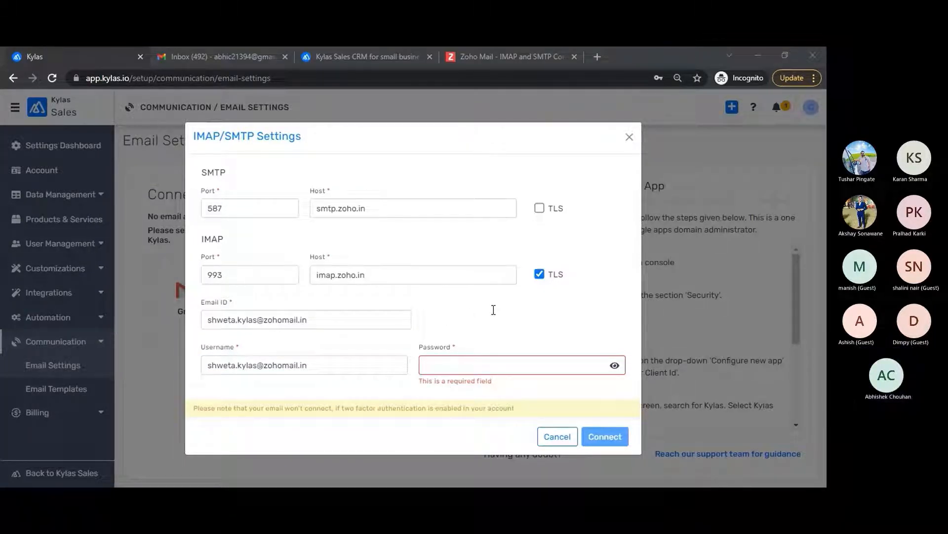
{"action": "left_click", "coordinate": [464, 362]}
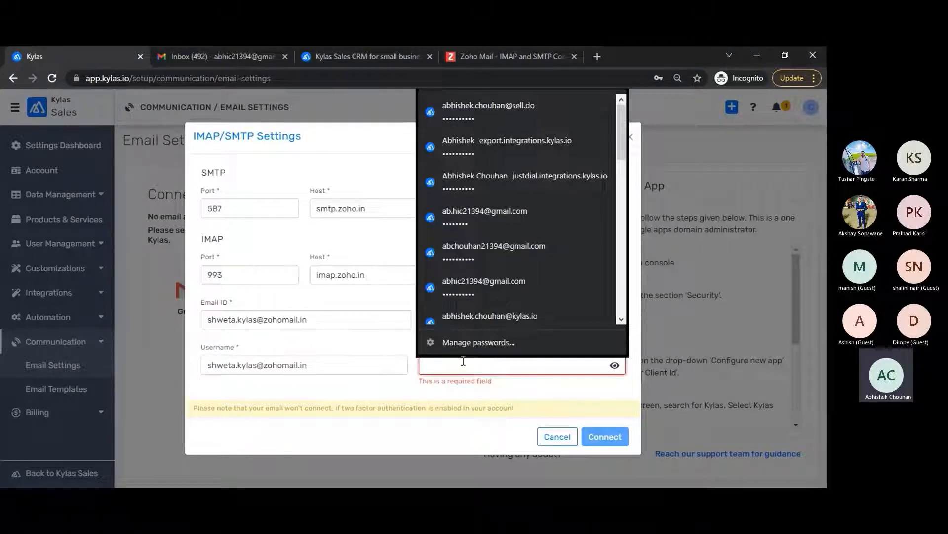
{"action": "key", "text": "ctrl+v"}
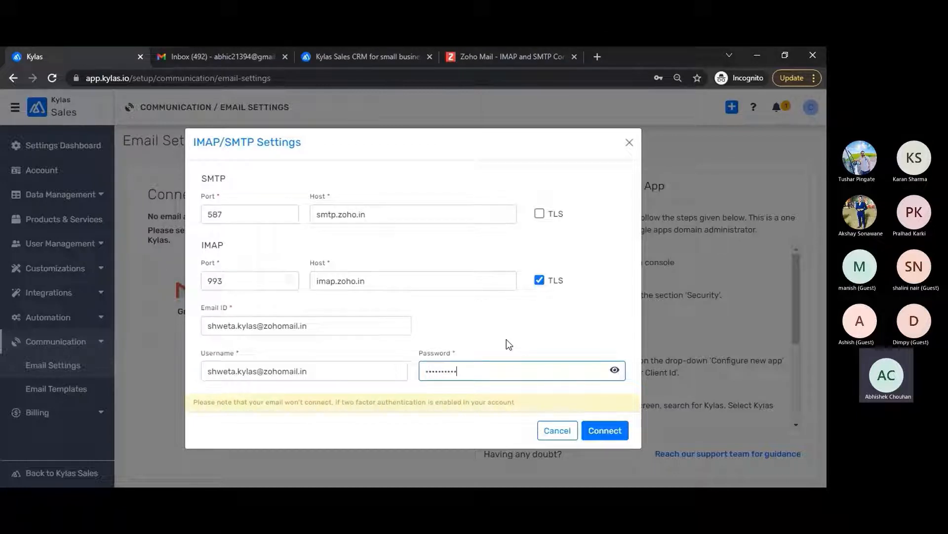
{"action": "left_click", "coordinate": [606, 431]}
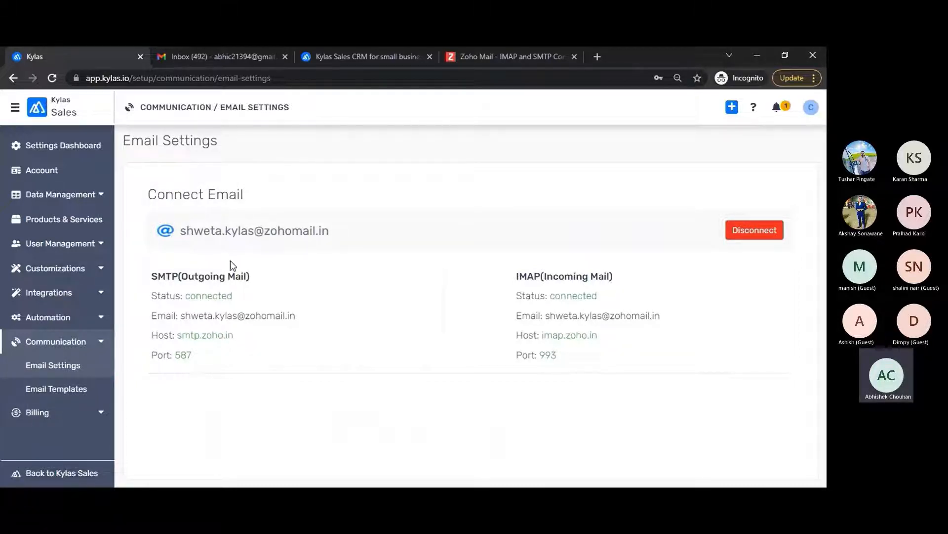
Step: Go back to Kylas Sales, open Contacts and start adding a new contact
{"action": "left_click", "coordinate": [58, 474]}
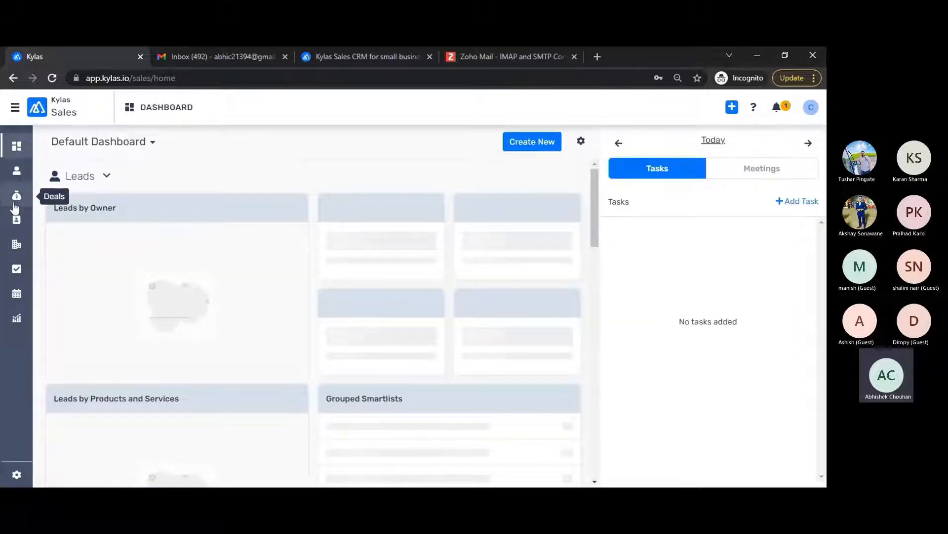
{"action": "left_click", "coordinate": [16, 220]}
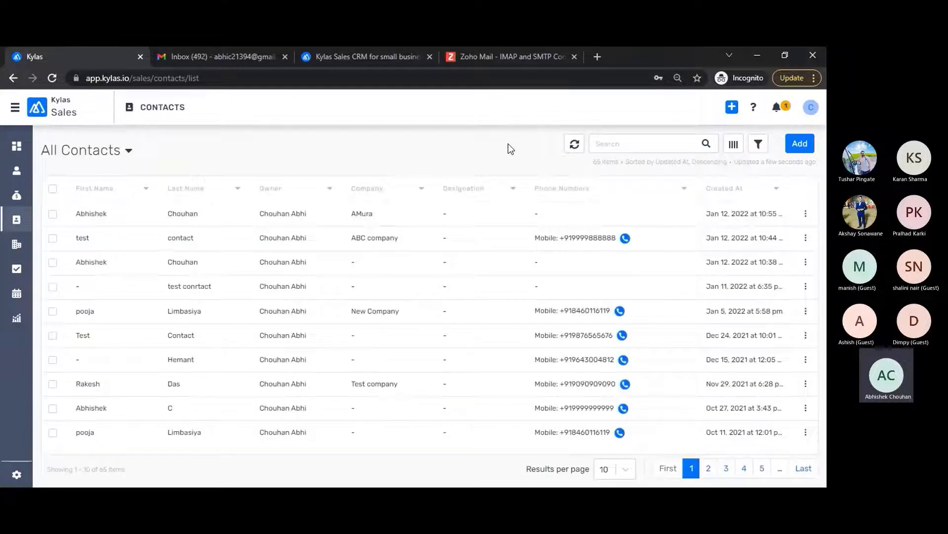
{"action": "left_click", "coordinate": [672, 143]}
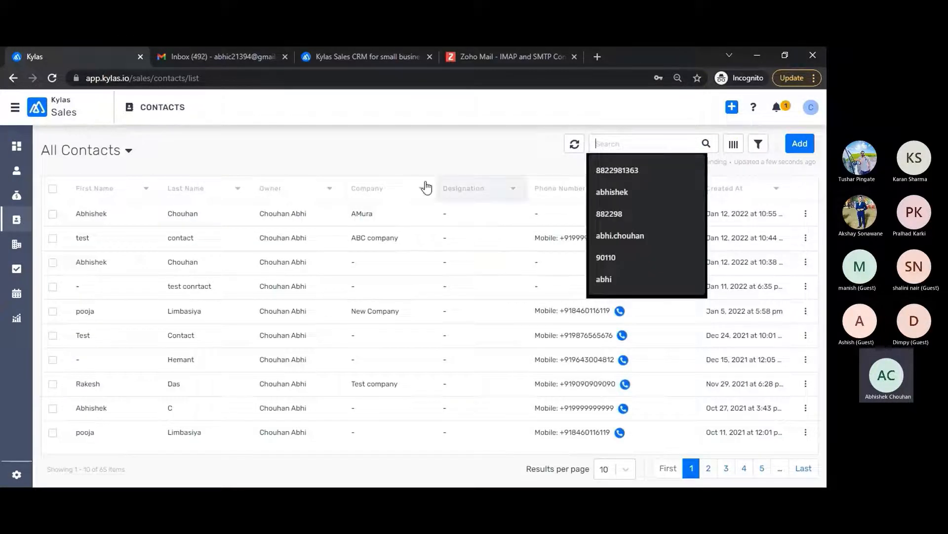
{"action": "left_click", "coordinate": [392, 150]}
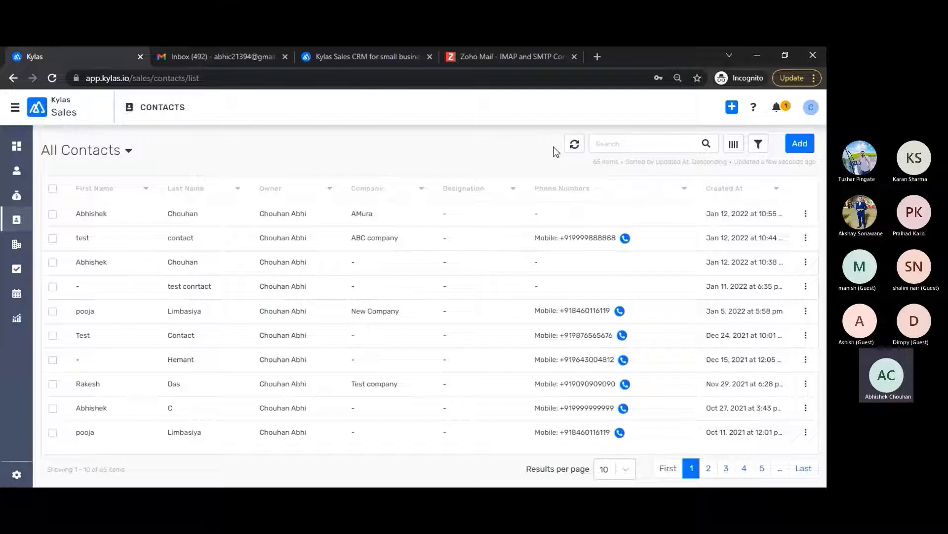
{"action": "left_click", "coordinate": [799, 145]}
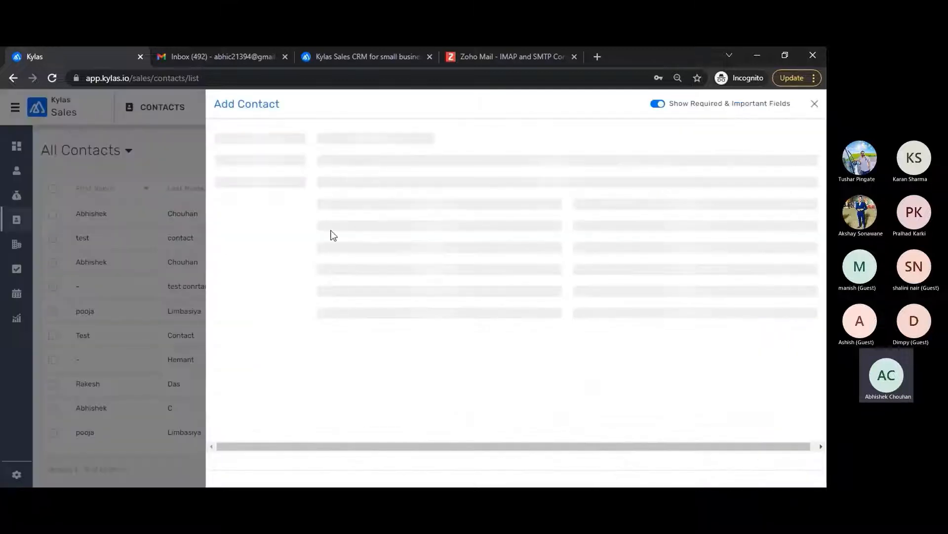
Step: Enter the test contact's first name, last name, email and mobile number, then save
{"action": "left_click", "coordinate": [453, 172]}
{"action": "type", "text": "A"}
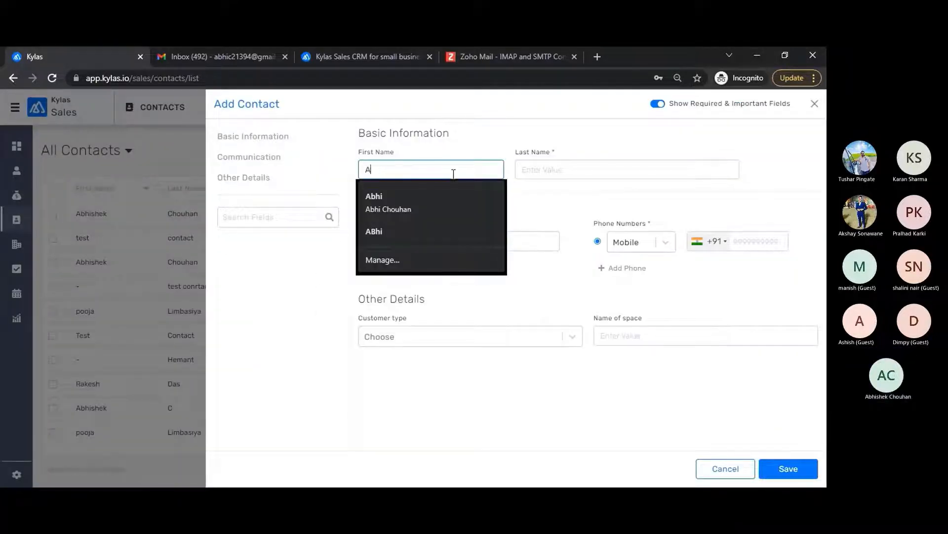
{"action": "type", "text": "bhic"}
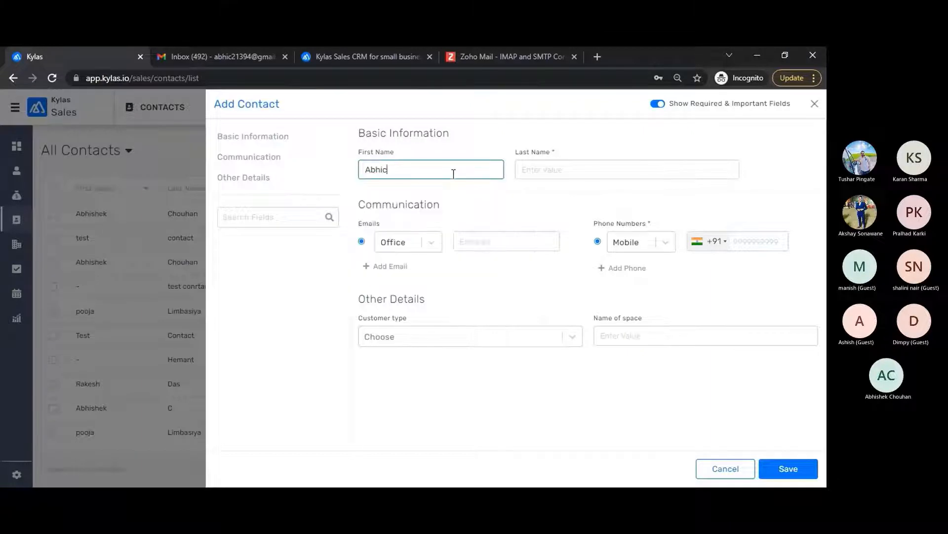
{"action": "key", "text": "Tab"}
{"action": "type", "text": "Test"}
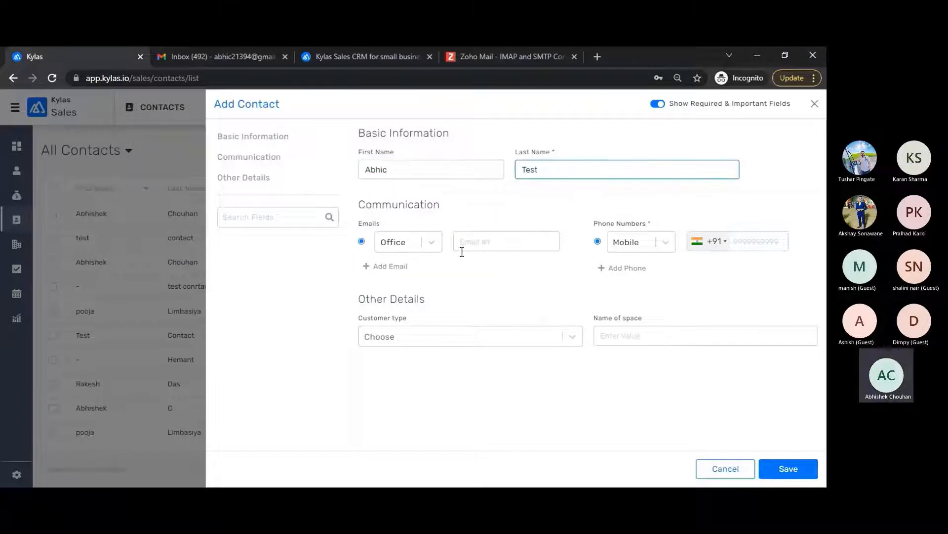
{"action": "left_click", "coordinate": [506, 246]}
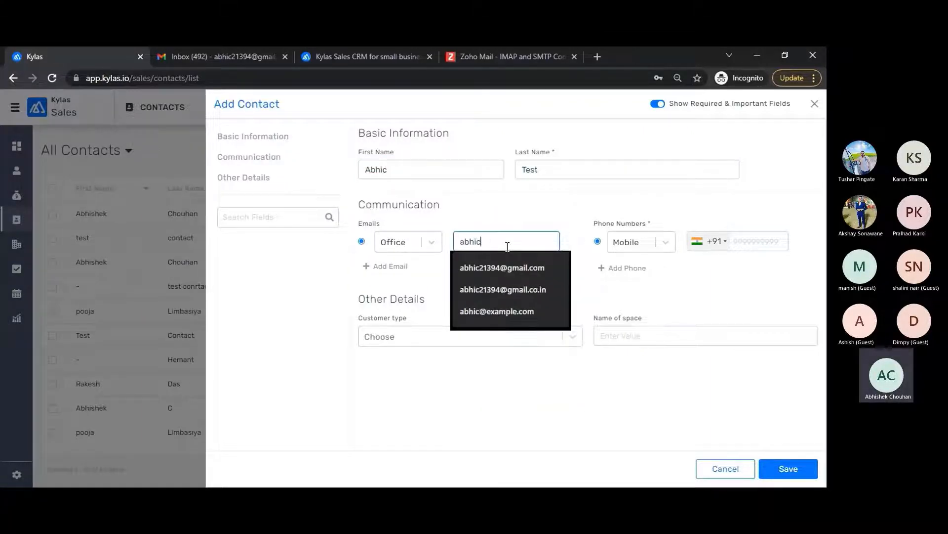
{"action": "left_click", "coordinate": [469, 267]}
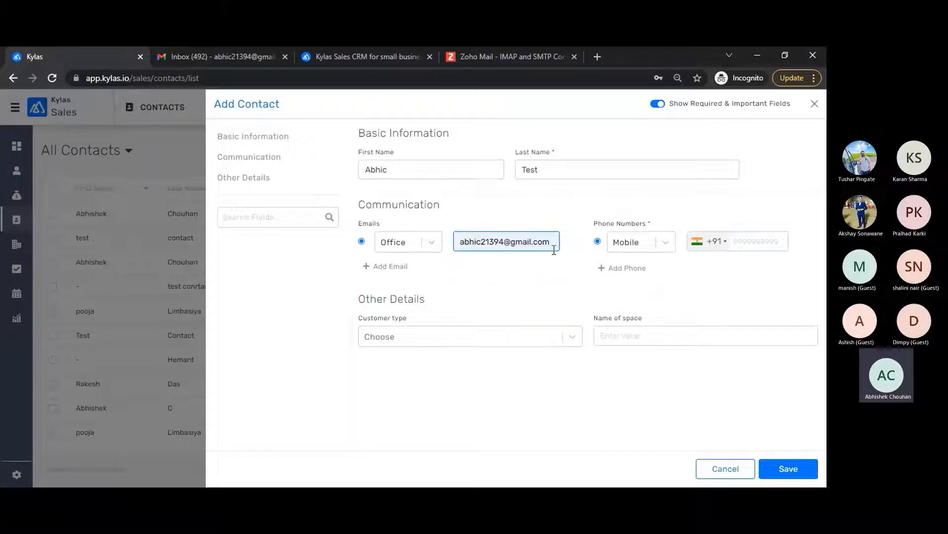
{"action": "left_click", "coordinate": [779, 248]}
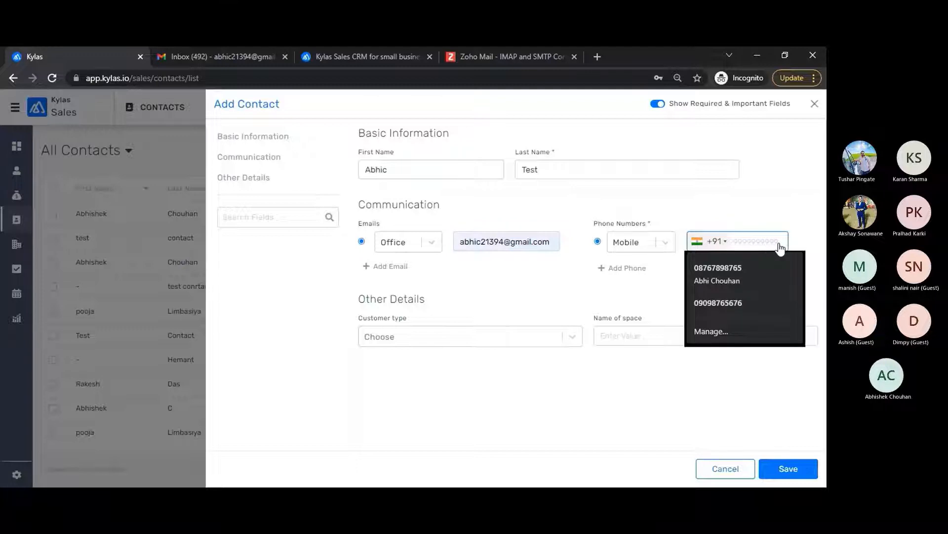
{"action": "type", "text": "8888888888"}
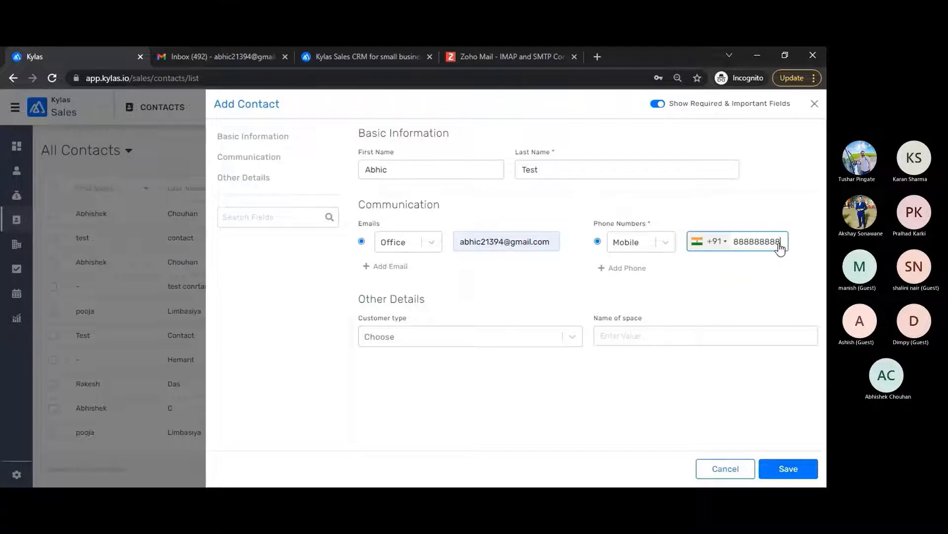
{"action": "left_click", "coordinate": [784, 469]}
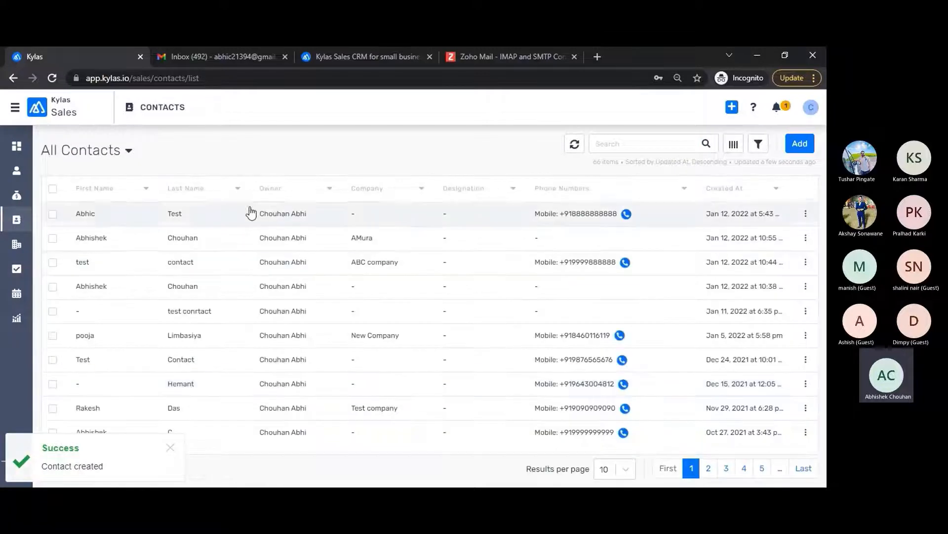
Step: Compose and send an email with subject 'Test email via smtp' from the new contact's Emails panel
{"action": "left_click", "coordinate": [261, 207]}
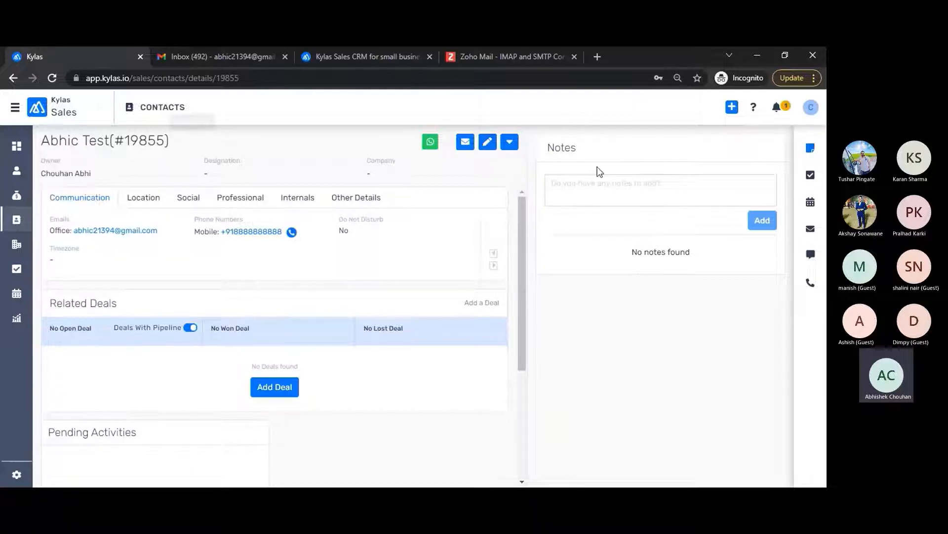
{"action": "left_click", "coordinate": [810, 231]}
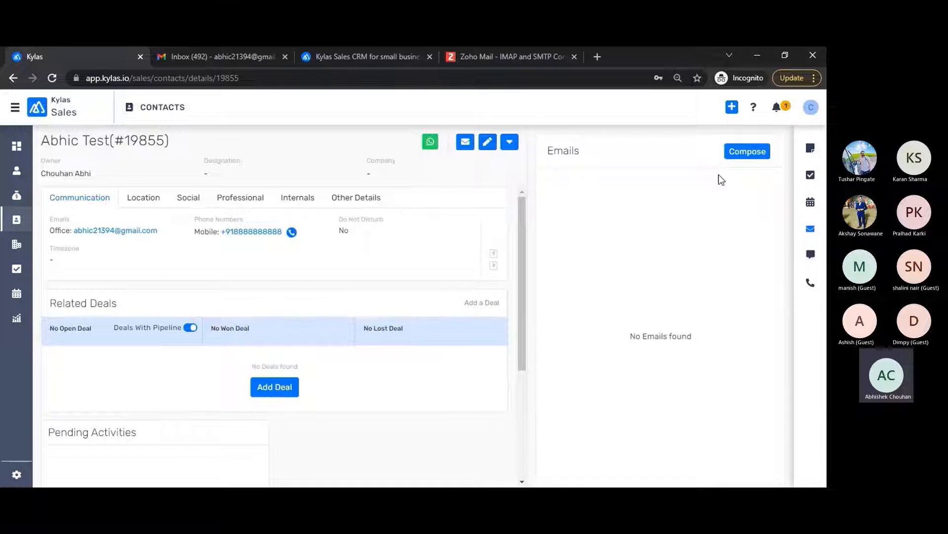
{"action": "left_click", "coordinate": [739, 151]}
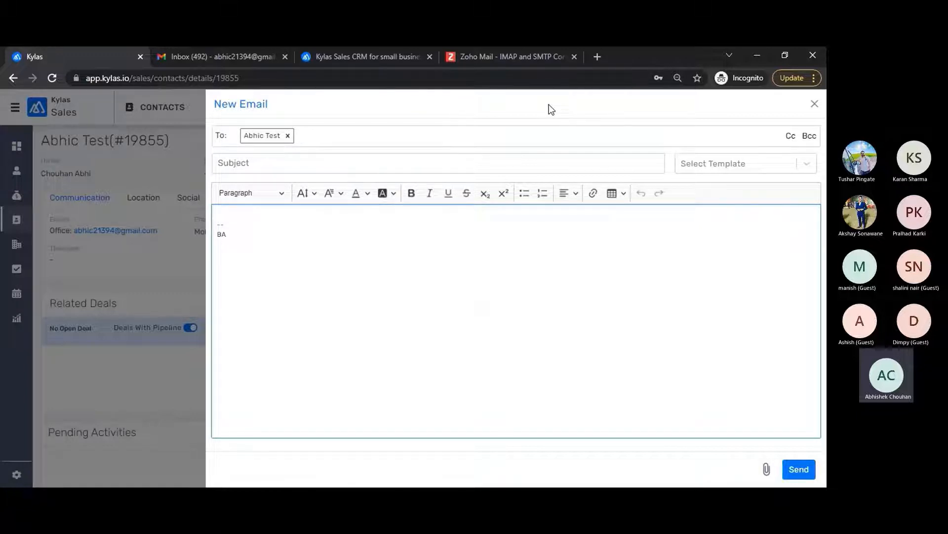
{"action": "left_click", "coordinate": [267, 164]}
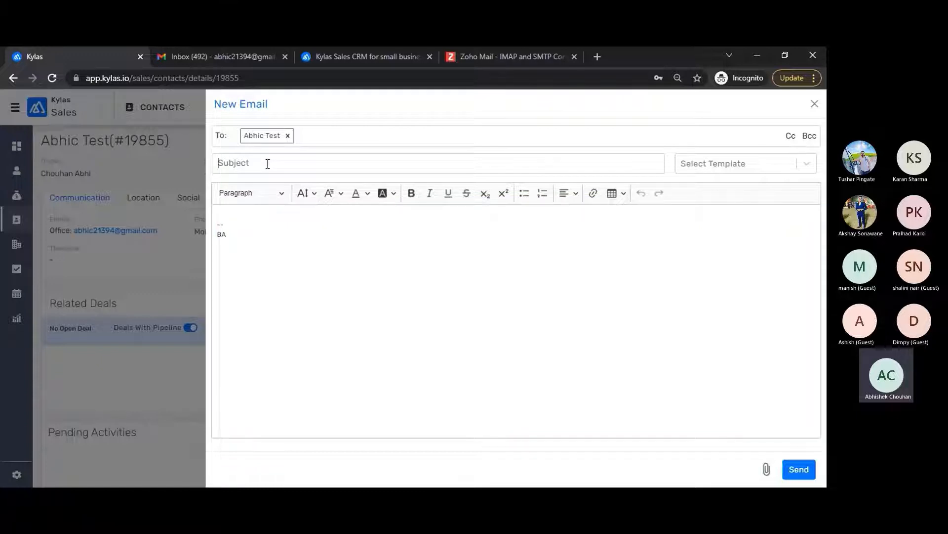
{"action": "type", "text": "Test email"}
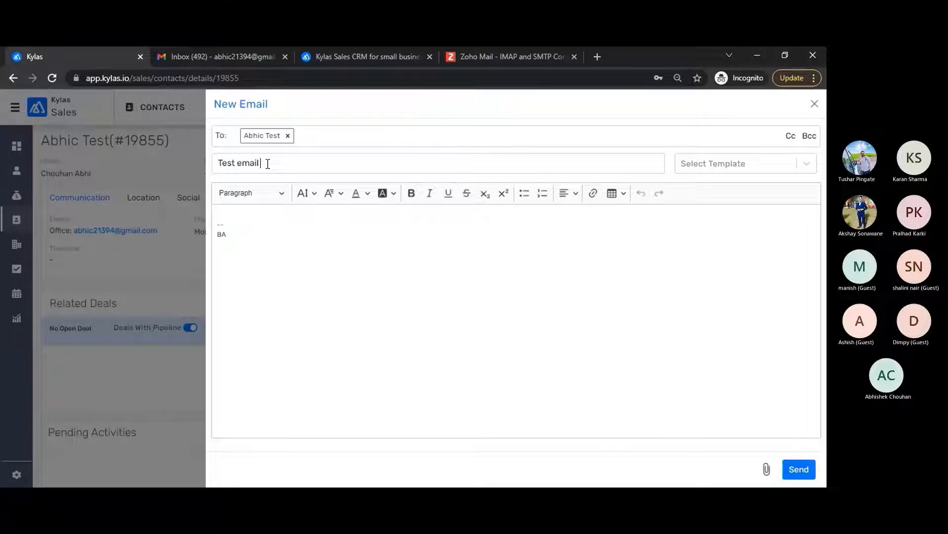
{"action": "type", "text": " via s"}
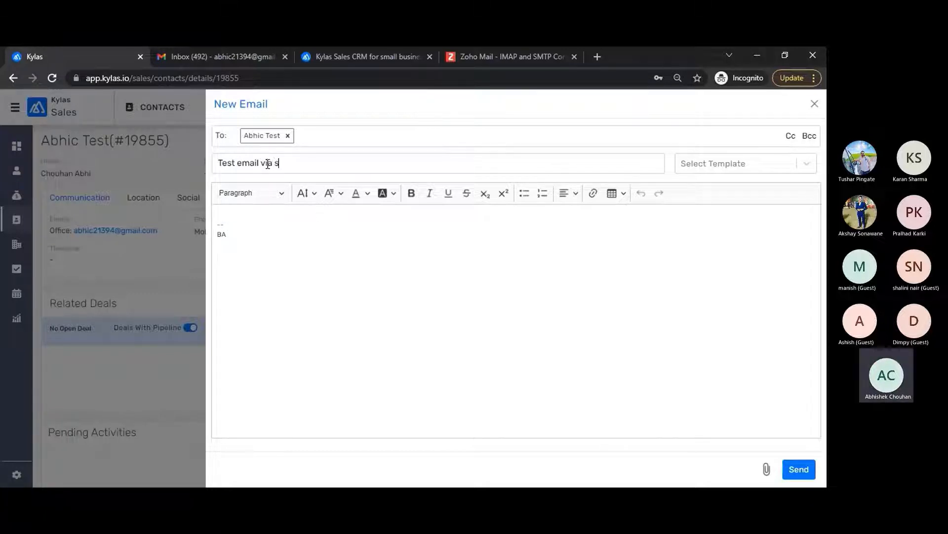
{"action": "type", "text": "mtp"}
{"action": "left_click", "coordinate": [799, 470]}
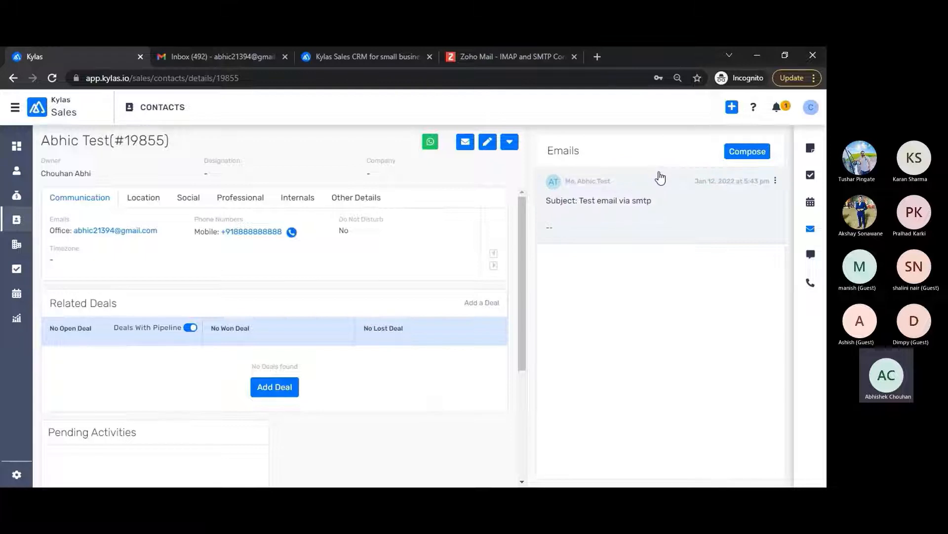
Step: Open the sent 'Test email via smtp' conversation and highlight its subject line
{"action": "left_click", "coordinate": [662, 200]}
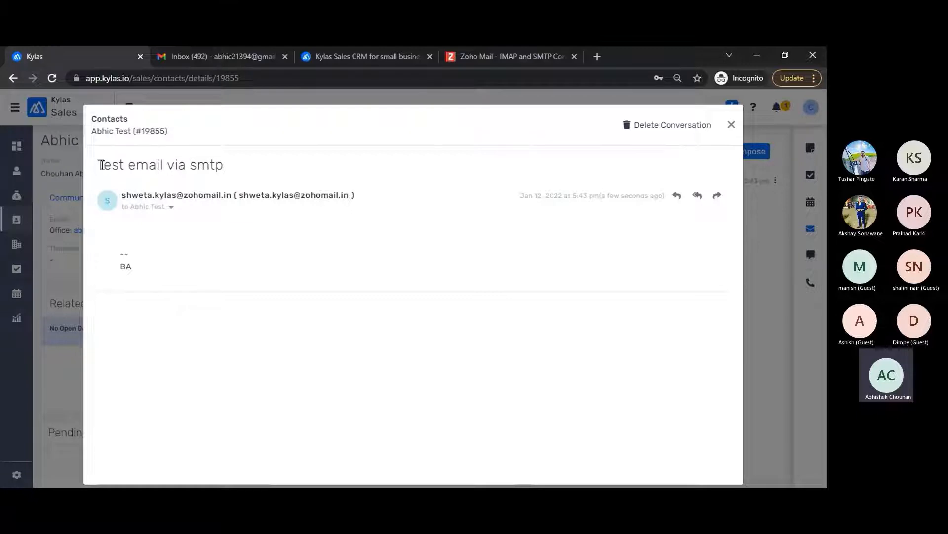
{"action": "left_click_drag", "start_coordinate": [102, 165], "coordinate": [236, 169]}
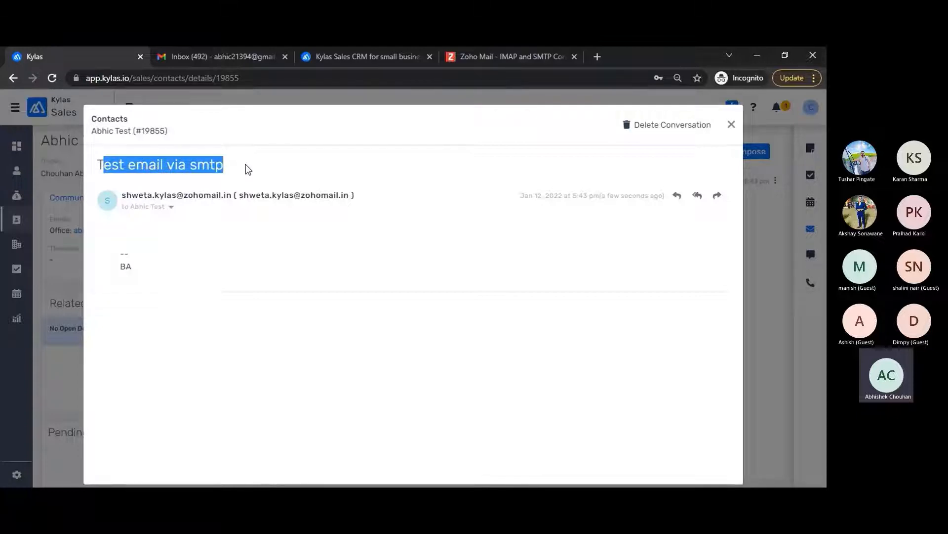
Step: Check in Gmail that 'Test email via smtp' arrived from the Zoho address, then return to Kylas
{"action": "left_click", "coordinate": [731, 124]}
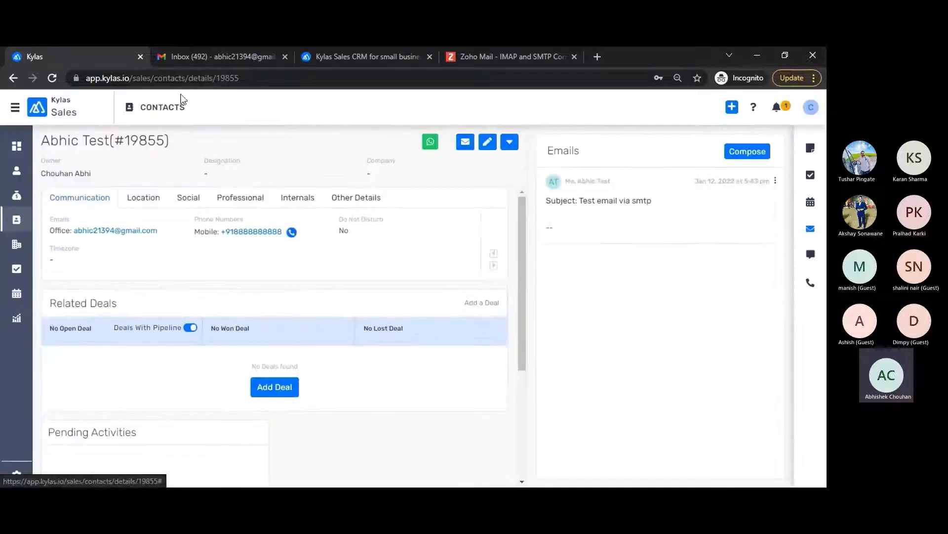
{"action": "left_click", "coordinate": [205, 57]}
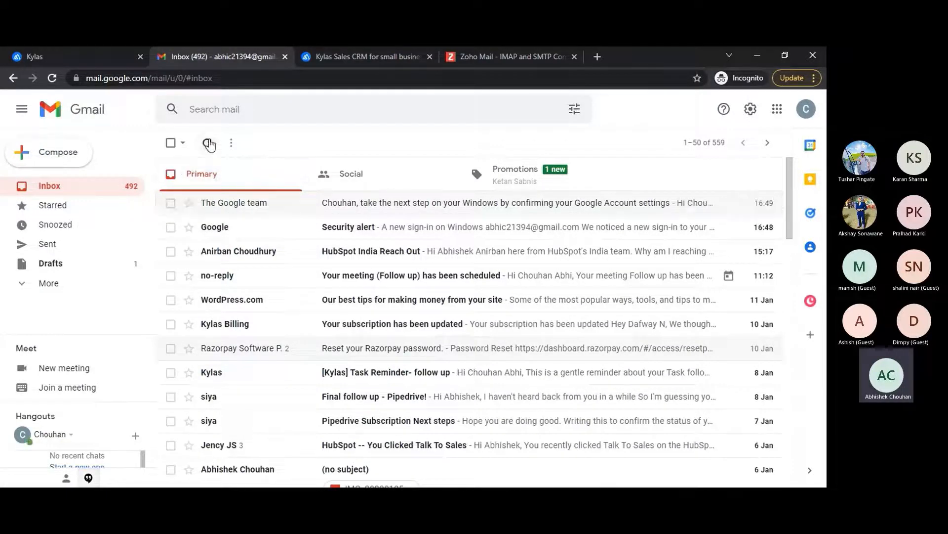
{"action": "left_click", "coordinate": [208, 143]}
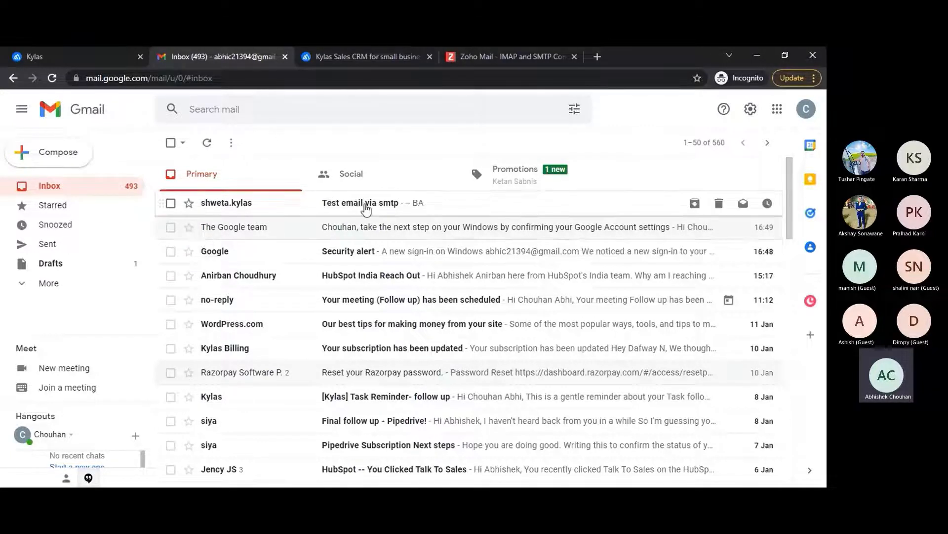
{"action": "left_click", "coordinate": [365, 209]}
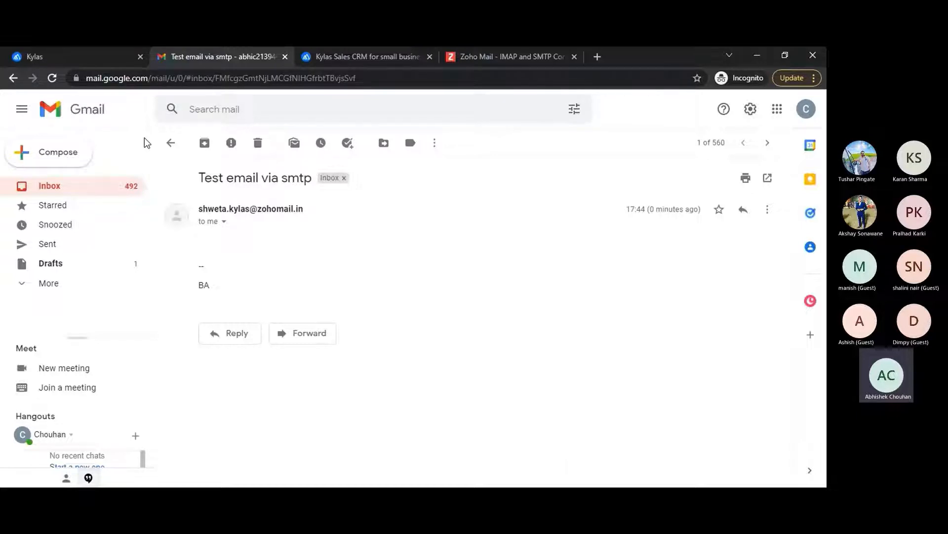
{"action": "left_click", "coordinate": [71, 54]}
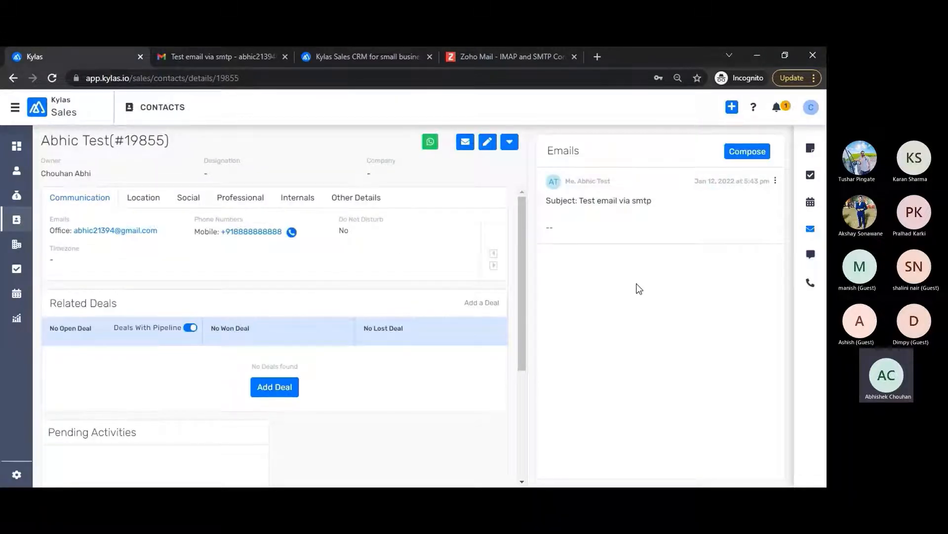
Step: Search Google for 'zoho email login' in a new tab and open the Zoho Mail sign-in page
{"action": "left_click", "coordinate": [597, 58]}
{"action": "type", "text": "zoho"}
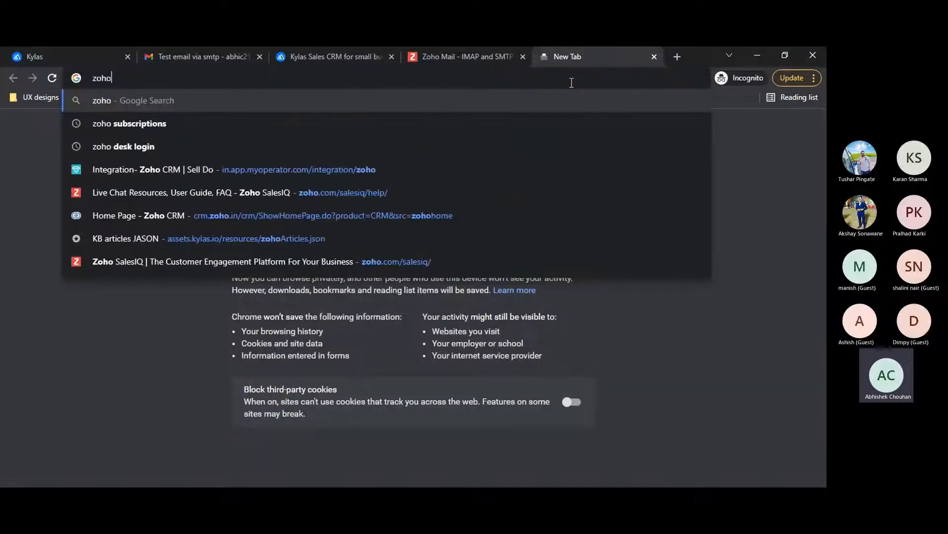
{"action": "type", "text": " email log"}
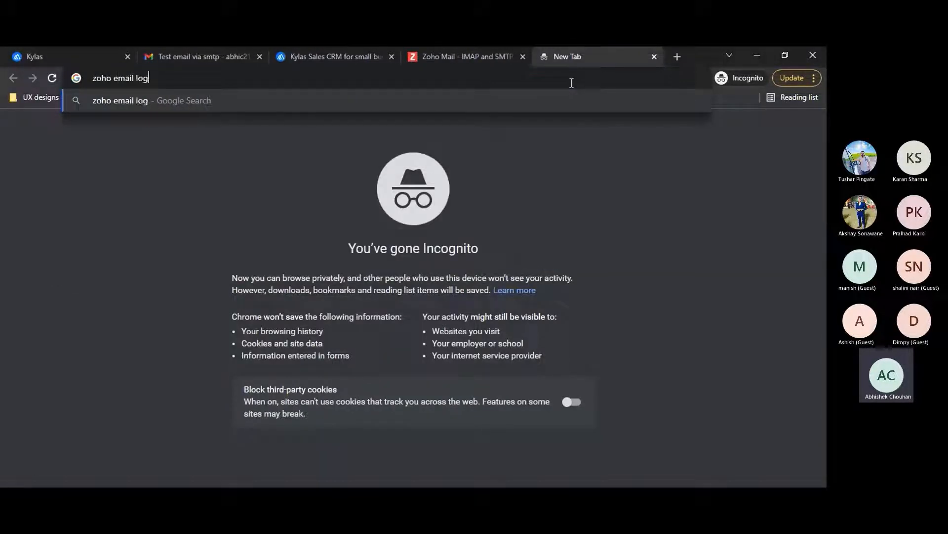
{"action": "type", "text": "in"}
{"action": "key", "text": "Return"}
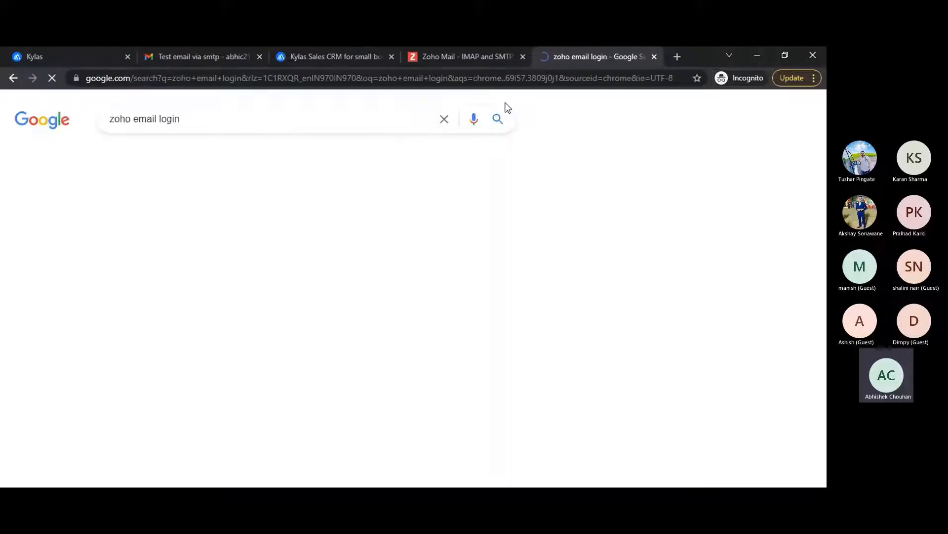
{"action": "left_click", "coordinate": [132, 247]}
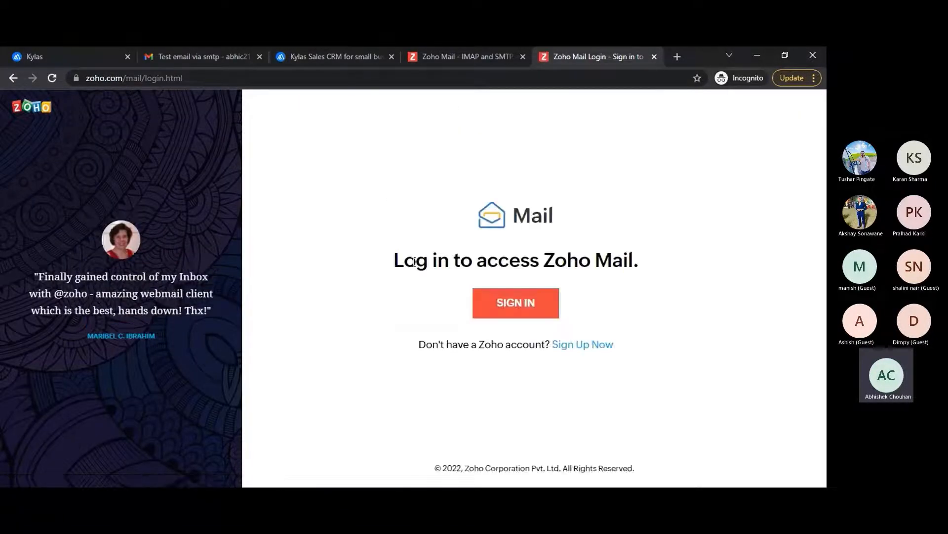
{"action": "left_click", "coordinate": [69, 55]}
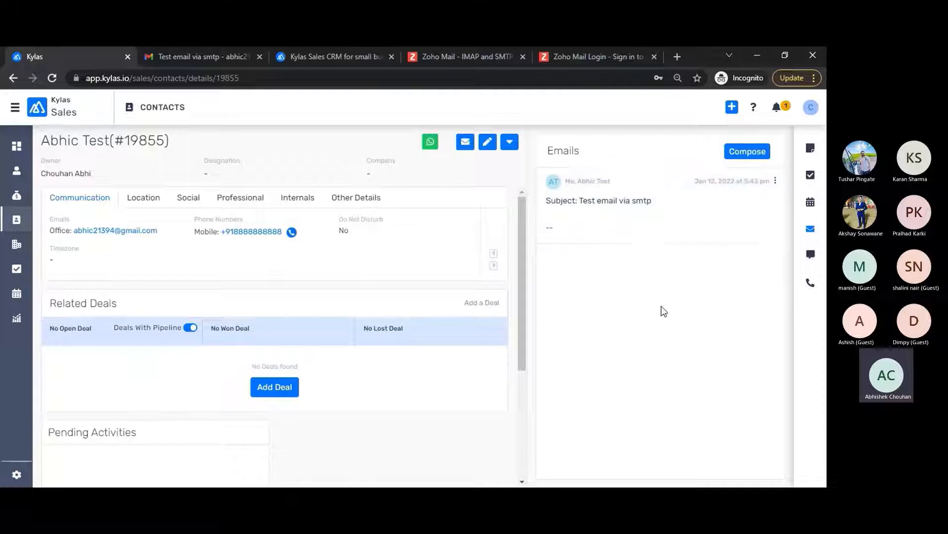
Step: Reply 'A reply' to the Test email via smtp message in Gmail, then return to Kylas
{"action": "left_click", "coordinate": [173, 58]}
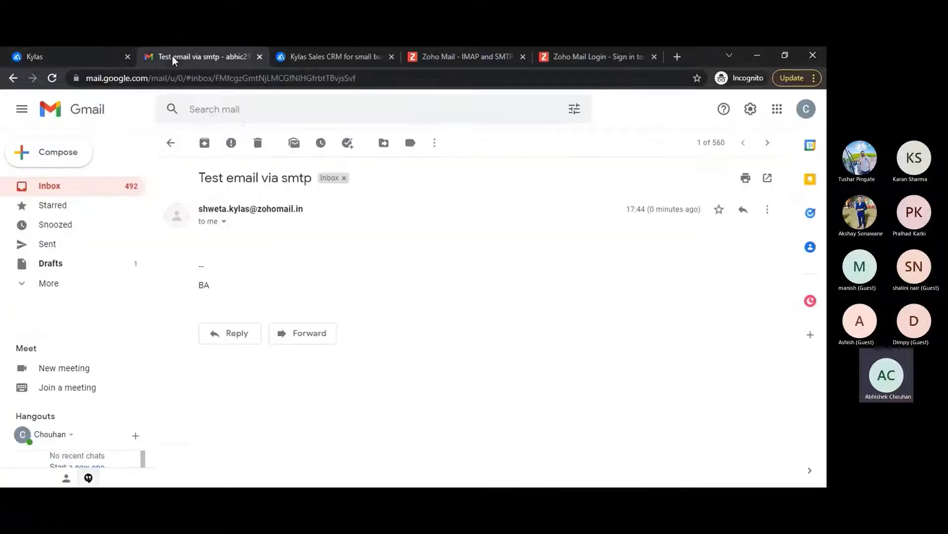
{"action": "left_click", "coordinate": [744, 210]}
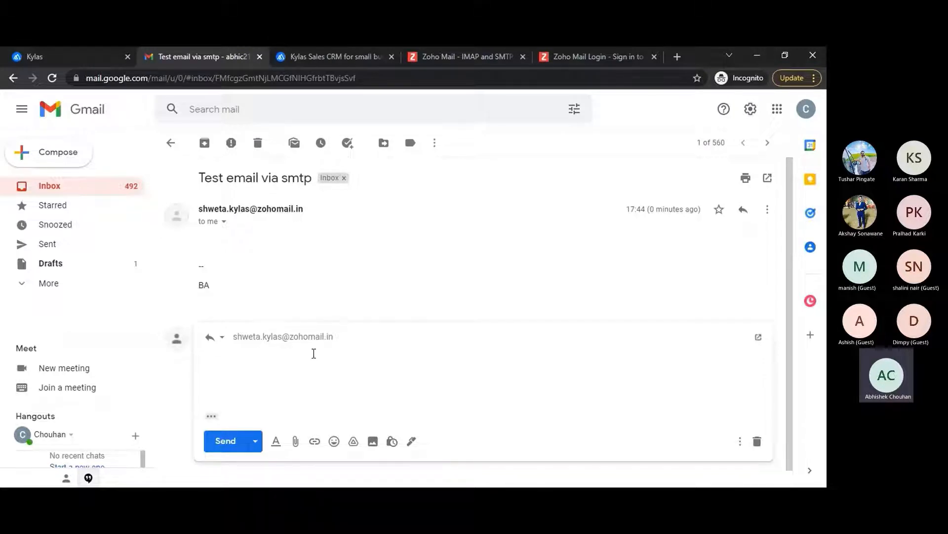
{"action": "type", "text": "A reply"}
{"action": "left_click", "coordinate": [233, 442]}
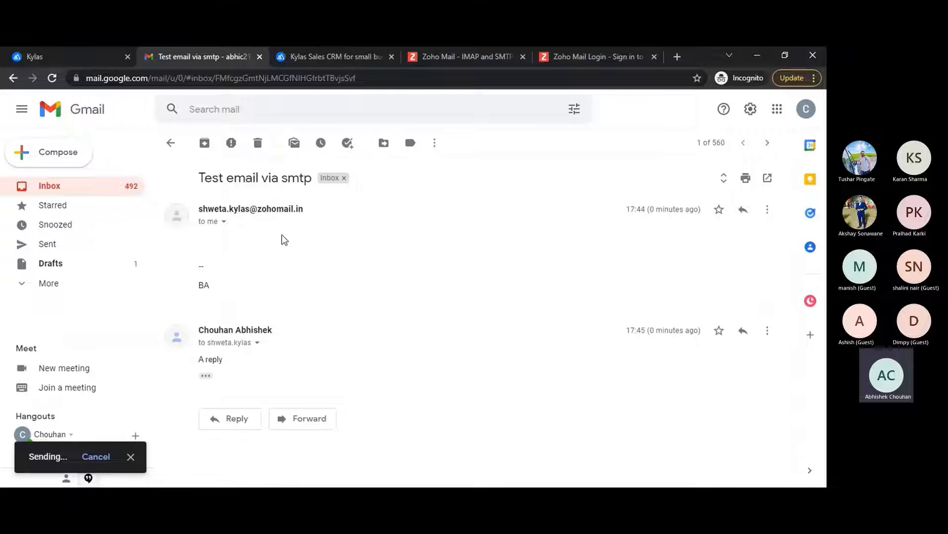
{"action": "left_click", "coordinate": [63, 53]}
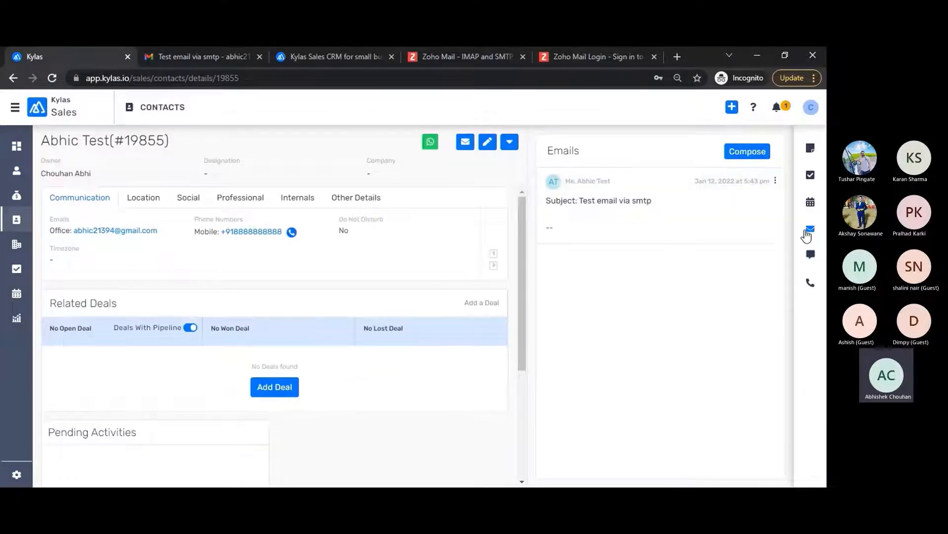
{"action": "left_click", "coordinate": [810, 230]}
{"action": "left_click", "coordinate": [811, 233]}
{"action": "left_click", "coordinate": [810, 232]}
{"action": "left_click", "coordinate": [811, 231]}
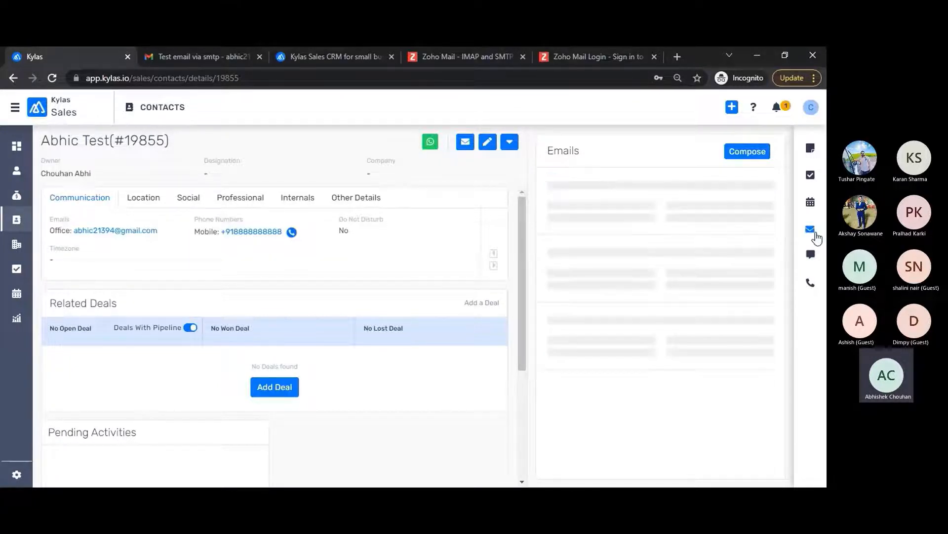
{"action": "left_click", "coordinate": [816, 235]}
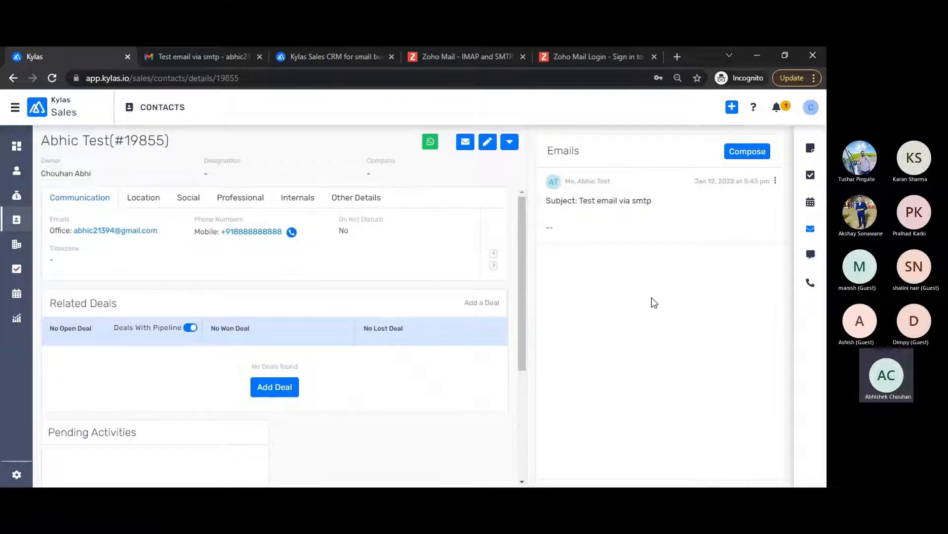
{"action": "left_click", "coordinate": [579, 60]}
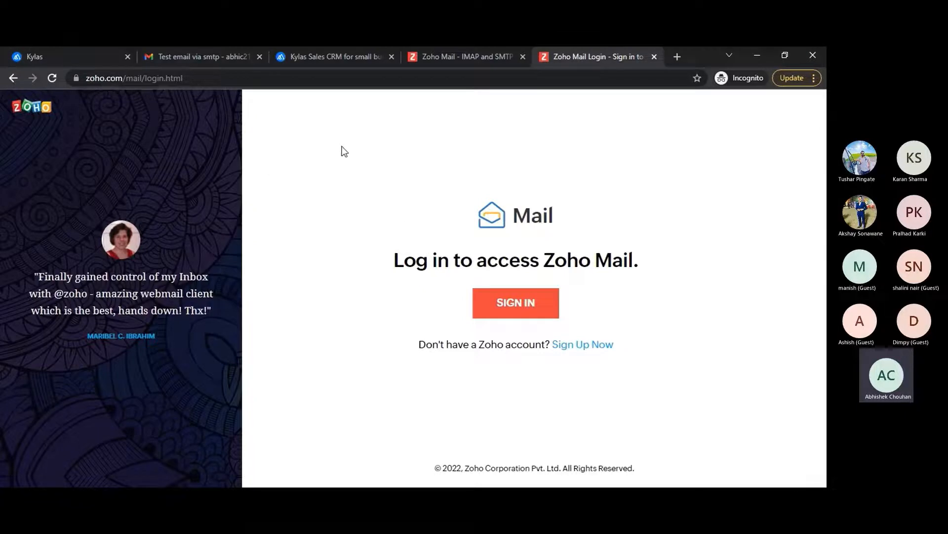
{"action": "left_click", "coordinate": [68, 58]}
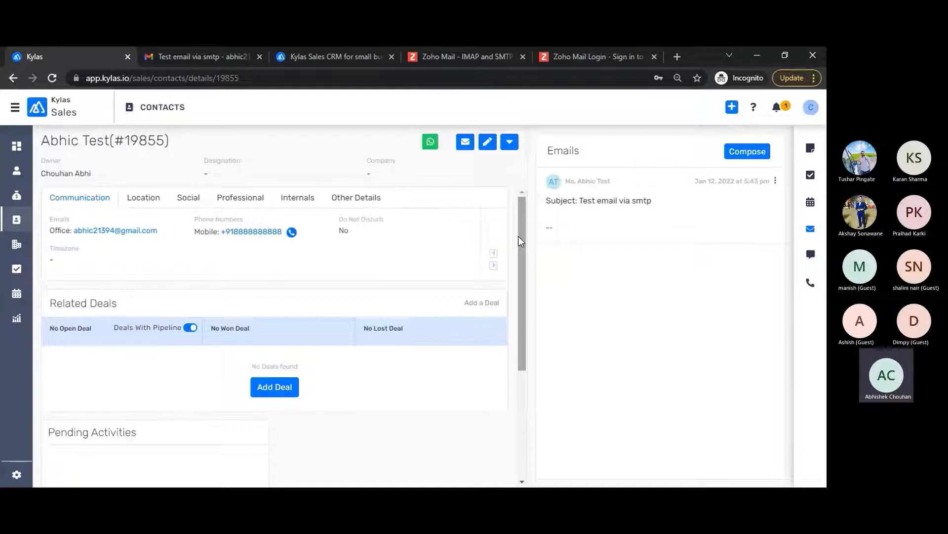
Step: Confirm in Email Settings that SMTP and IMAP are connected, then return to Kylas Sales
{"action": "left_click", "coordinate": [16, 474]}
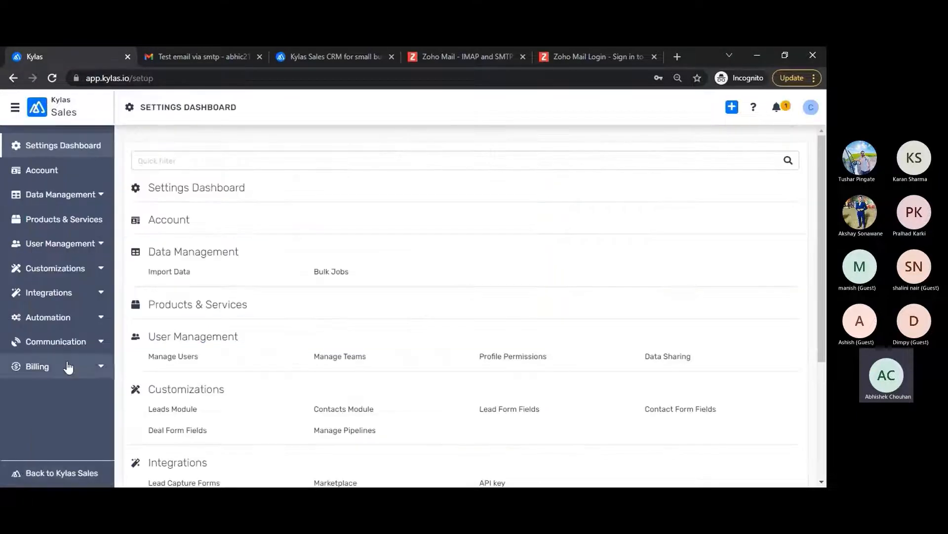
{"action": "left_click", "coordinate": [62, 343]}
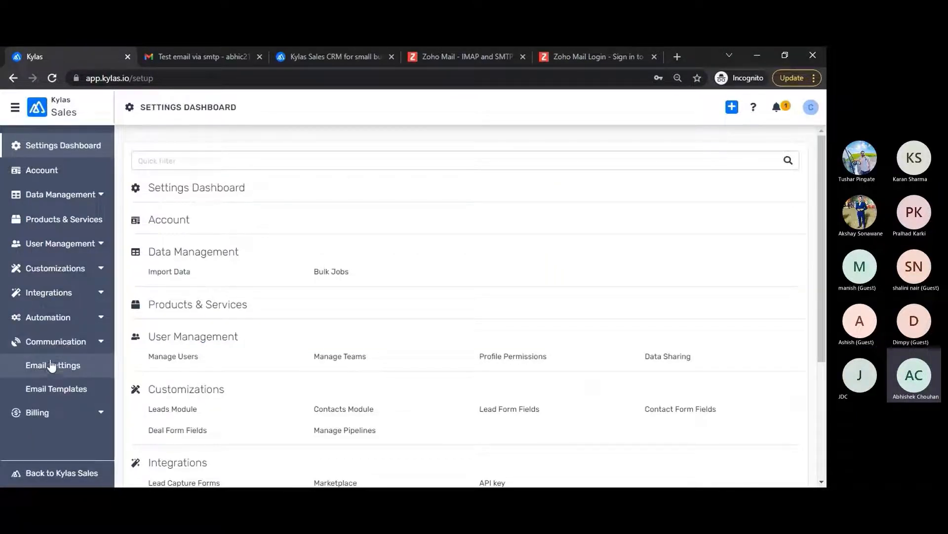
{"action": "left_click", "coordinate": [52, 366]}
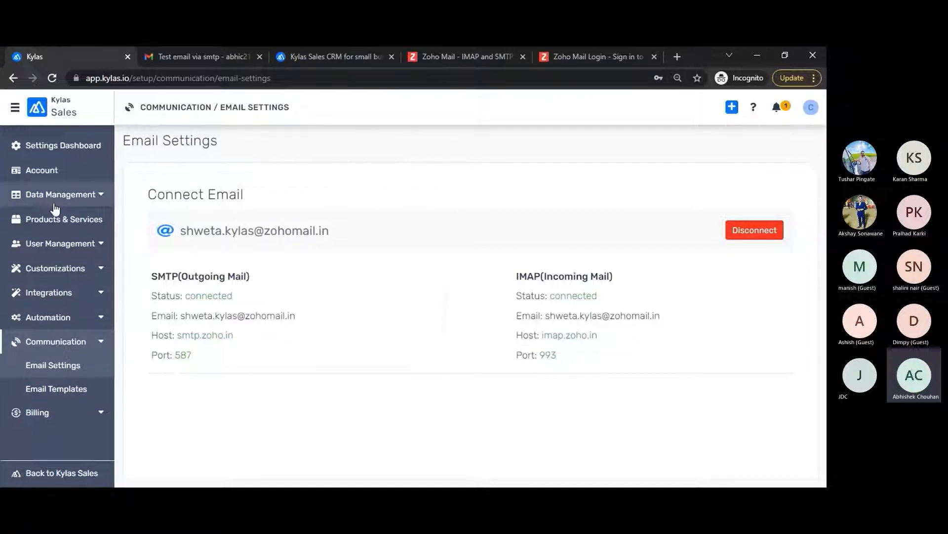
{"action": "left_click", "coordinate": [54, 472]}
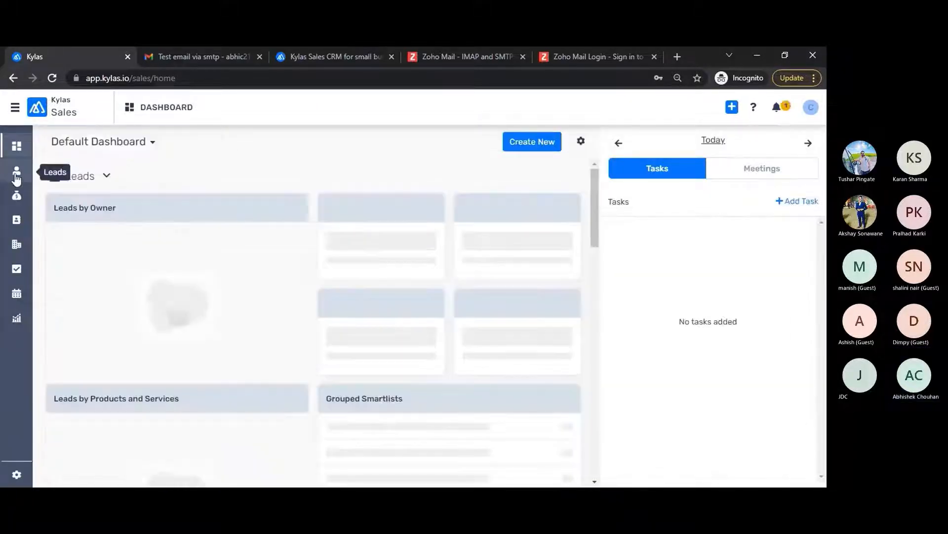
Step: Open the test contact from Contacts and view the 'Re: Test email via smtp' reply in its Emails panel
{"action": "left_click", "coordinate": [16, 177]}
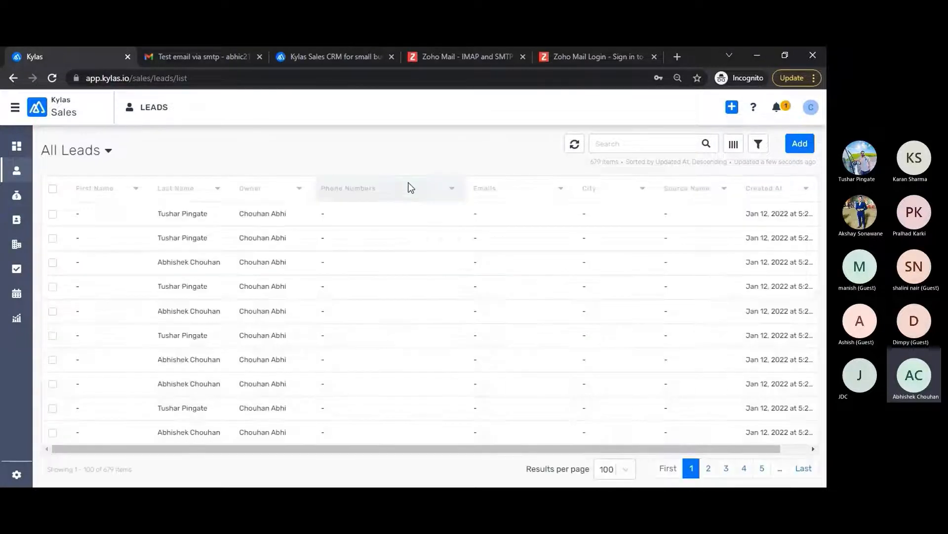
{"action": "left_click", "coordinate": [17, 220]}
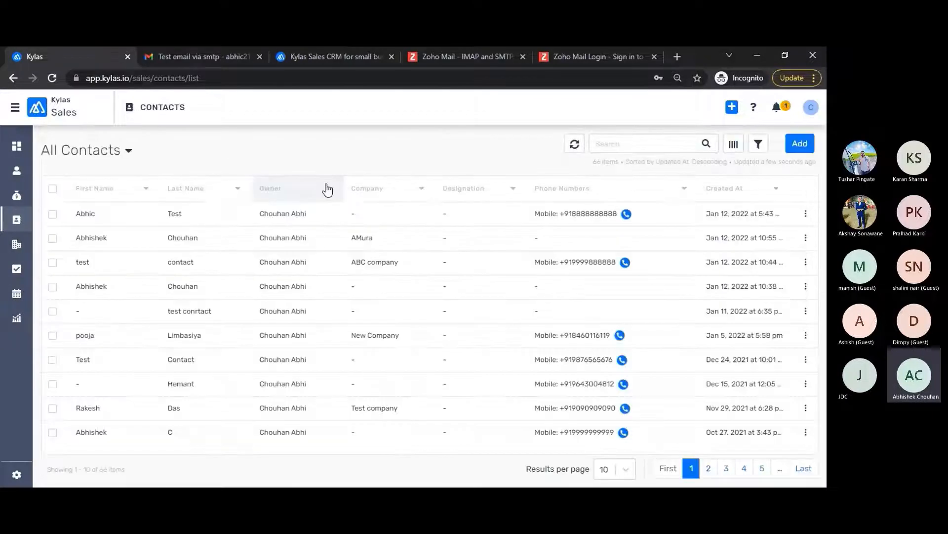
{"action": "left_click", "coordinate": [338, 218]}
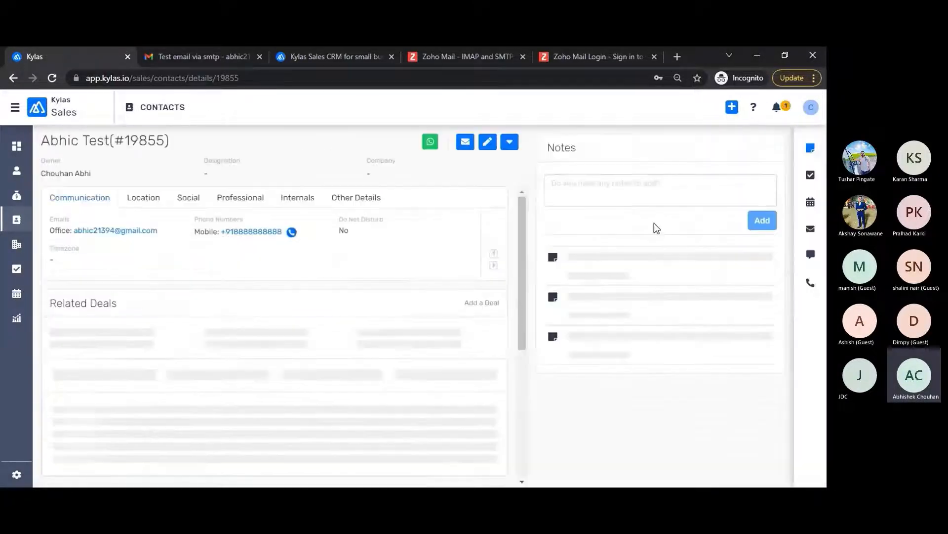
{"action": "left_click", "coordinate": [810, 228]}
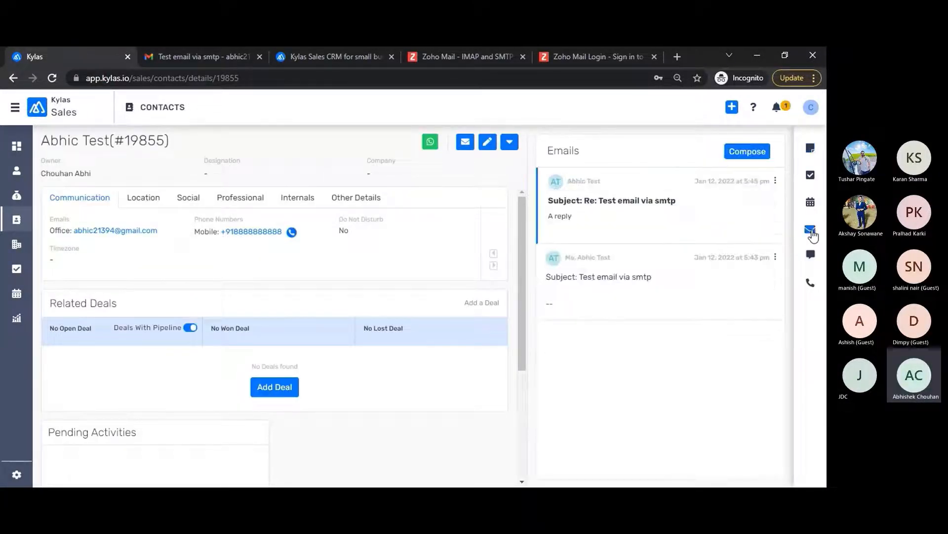
{"action": "left_click", "coordinate": [664, 199]}
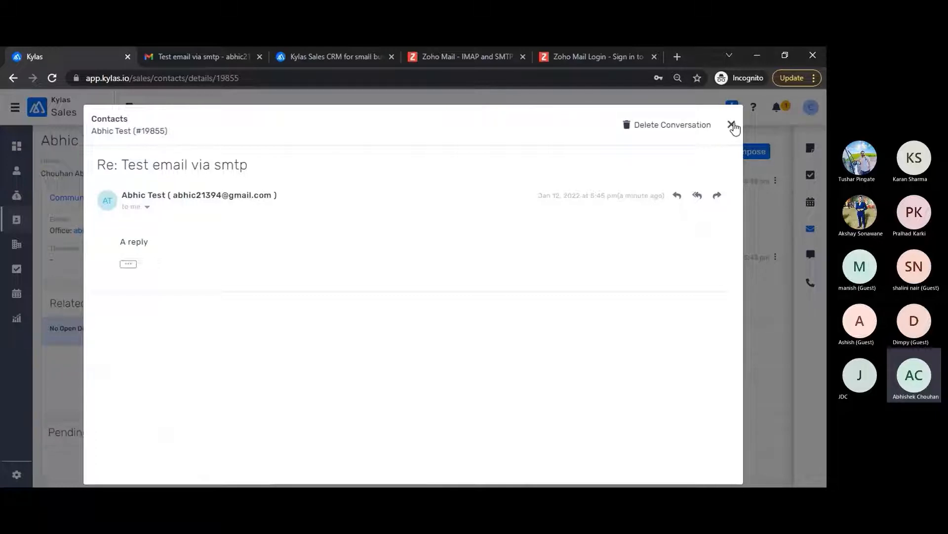
{"action": "left_click", "coordinate": [732, 125]}
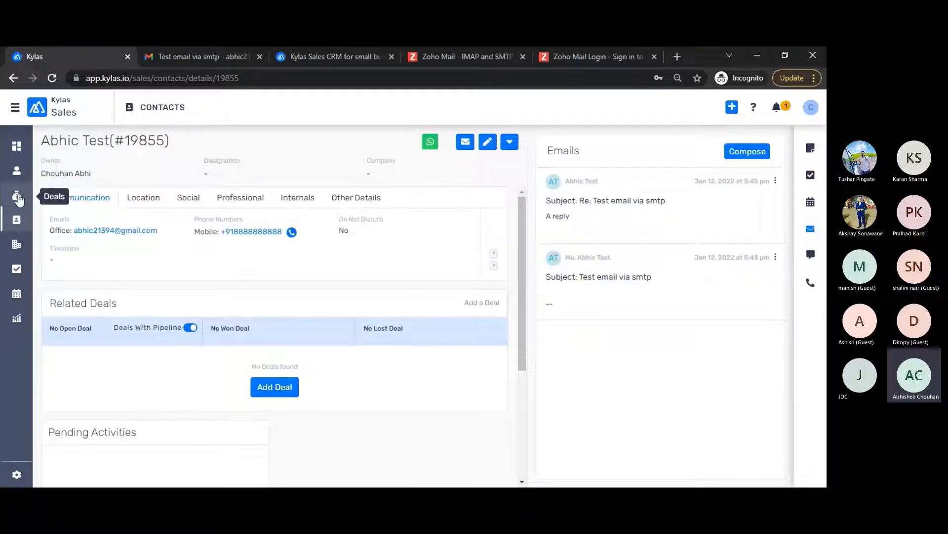
Step: Add the test contact as a contact on the Kylas CRM deal and save
{"action": "left_click", "coordinate": [16, 195]}
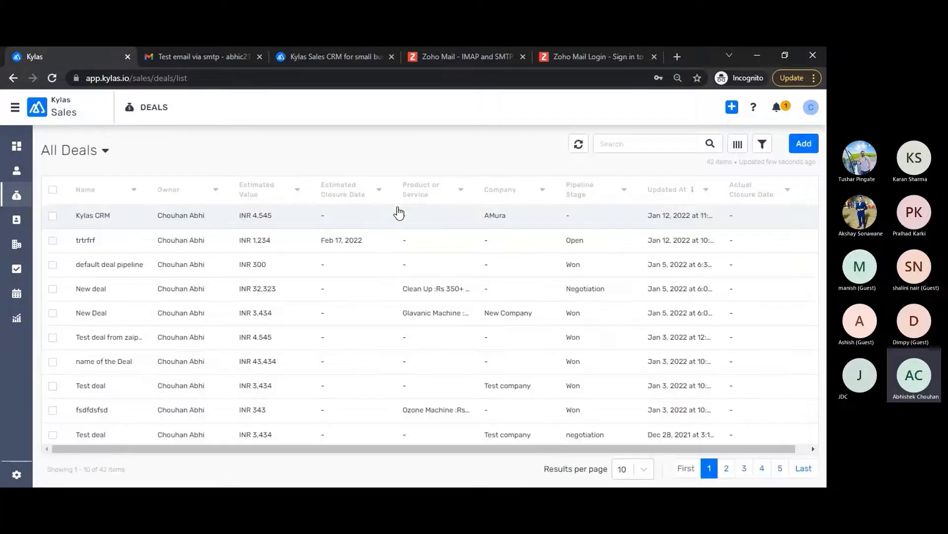
{"action": "left_click", "coordinate": [236, 217]}
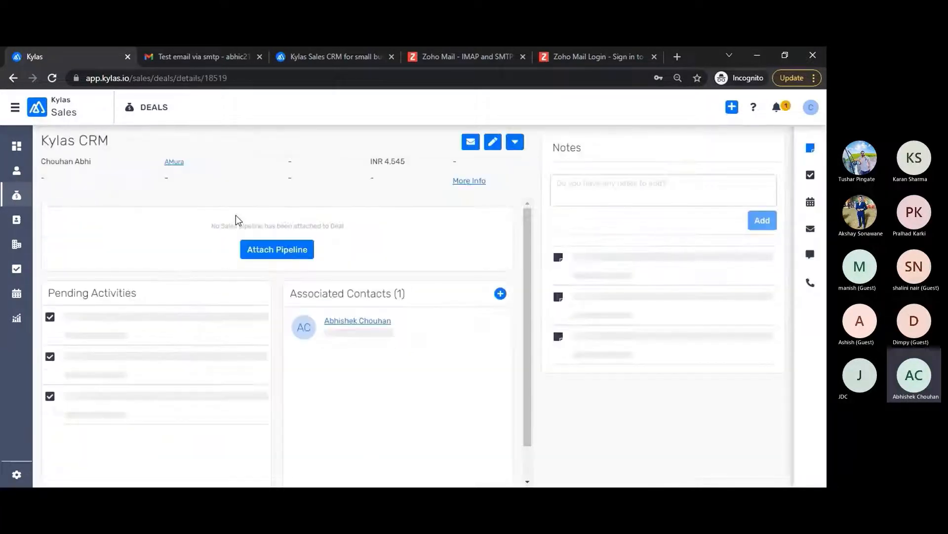
{"action": "left_click", "coordinate": [493, 142]}
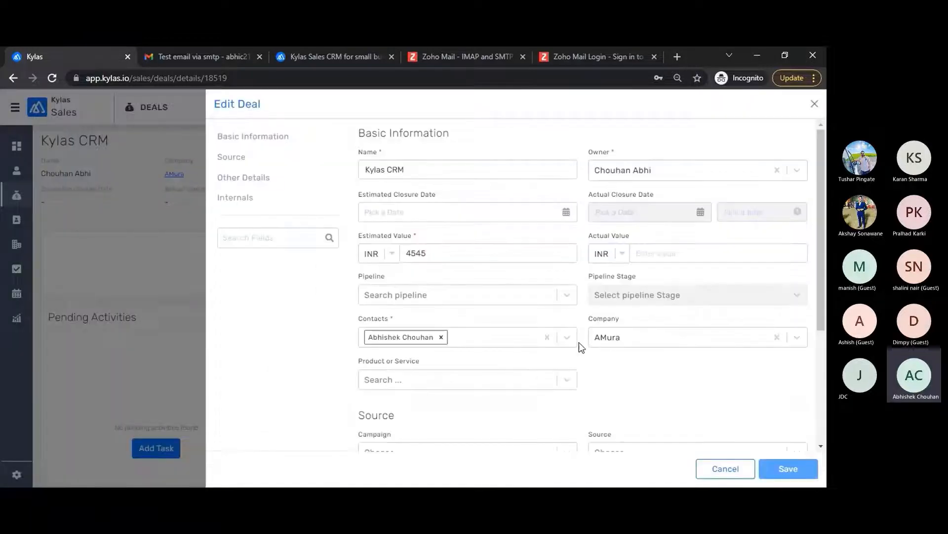
{"action": "left_click", "coordinate": [566, 340]}
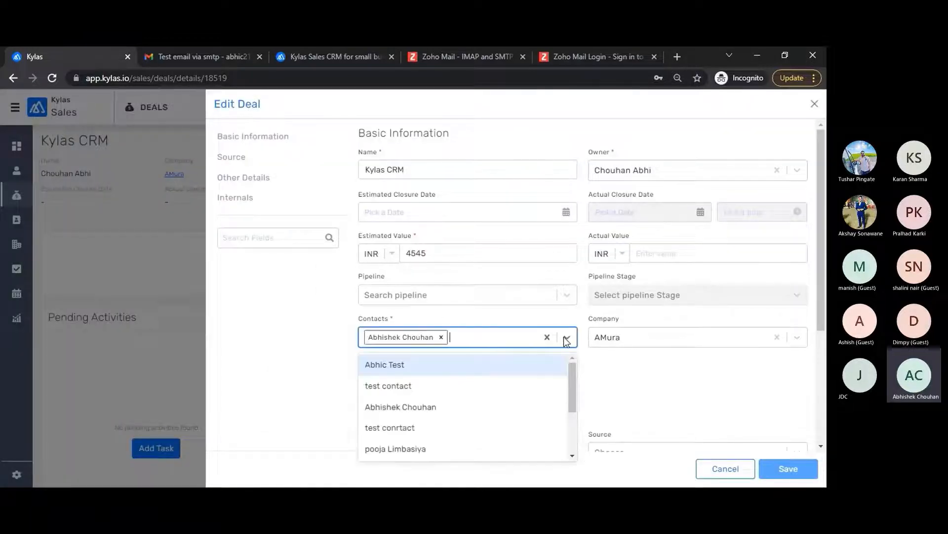
{"action": "left_click", "coordinate": [387, 361]}
{"action": "left_click", "coordinate": [787, 468]}
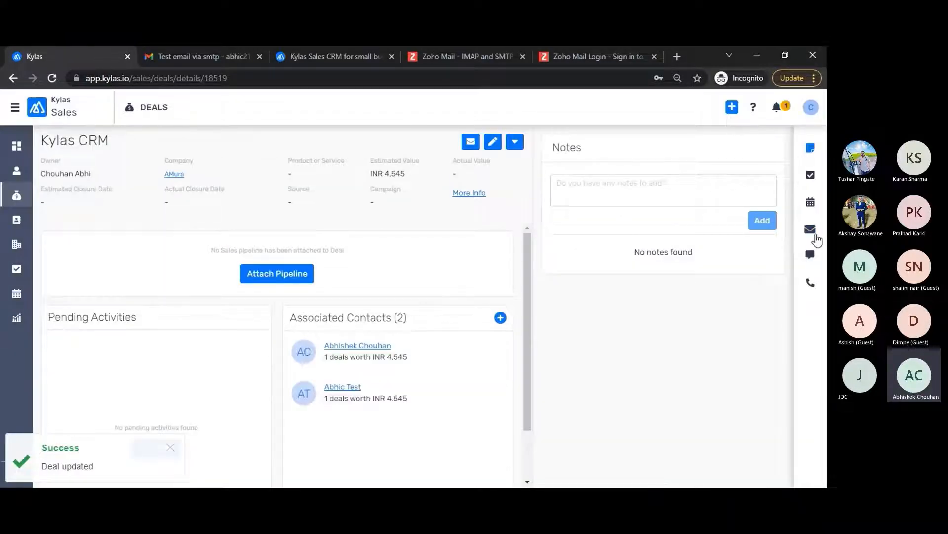
Step: Send an email titled 'Test email' to the test contact from the deal's Emails panel
{"action": "left_click", "coordinate": [810, 228]}
{"action": "left_click", "coordinate": [747, 151]}
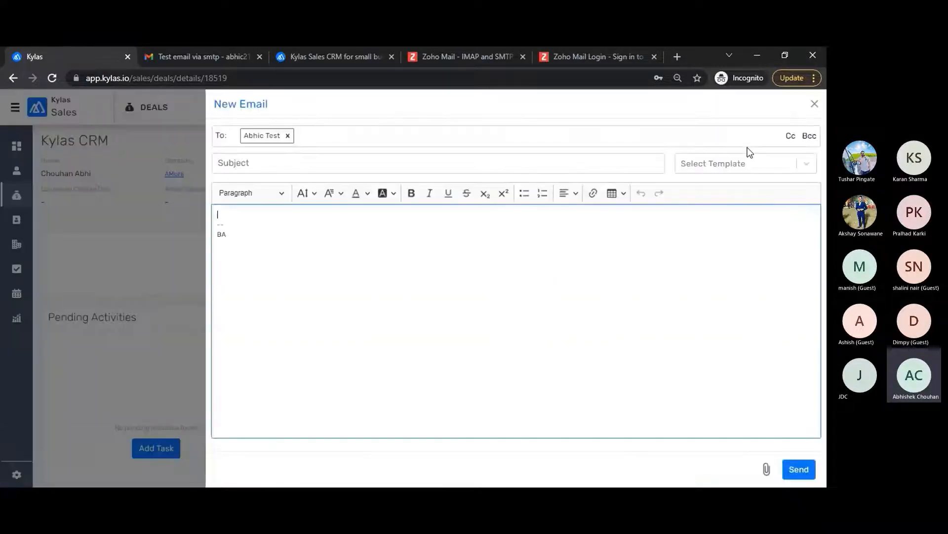
{"action": "left_click", "coordinate": [273, 155]}
{"action": "type", "text": "Test email"}
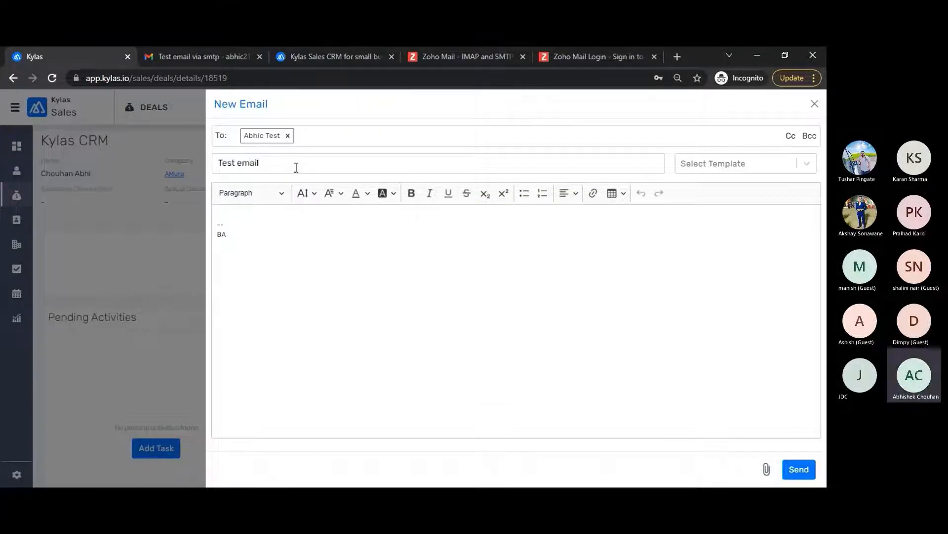
{"action": "left_click", "coordinate": [799, 469]}
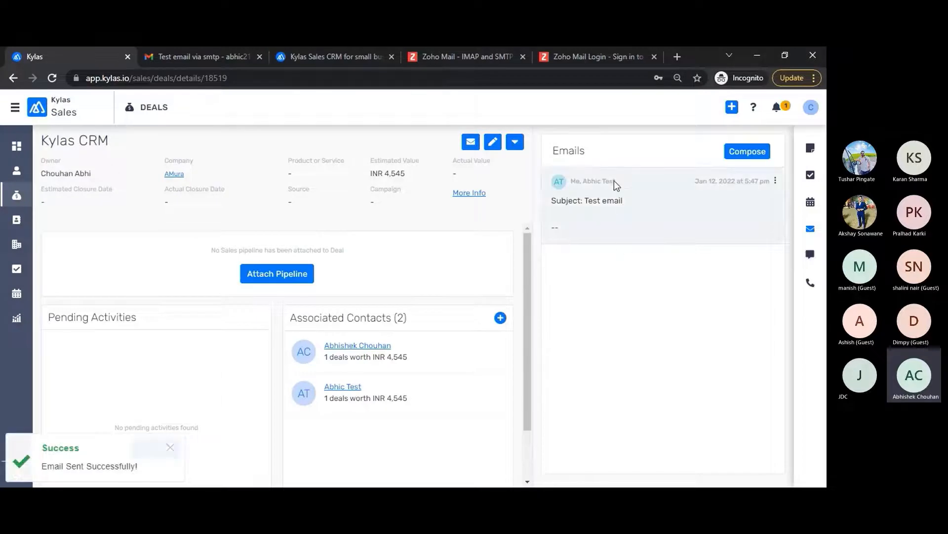
Step: Assign the India Deal pipeline to the Kylas CRM deal and save
{"action": "left_click", "coordinate": [265, 275]}
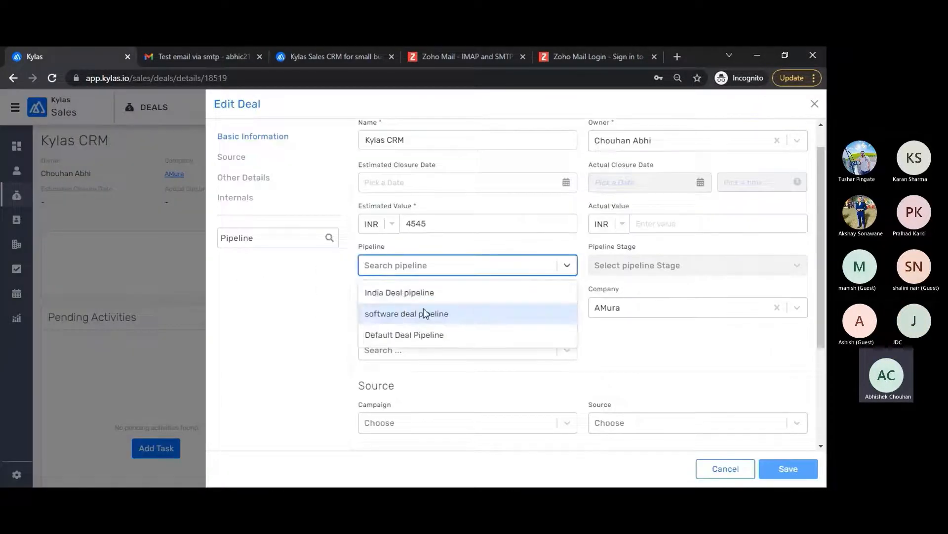
{"action": "left_click", "coordinate": [446, 290]}
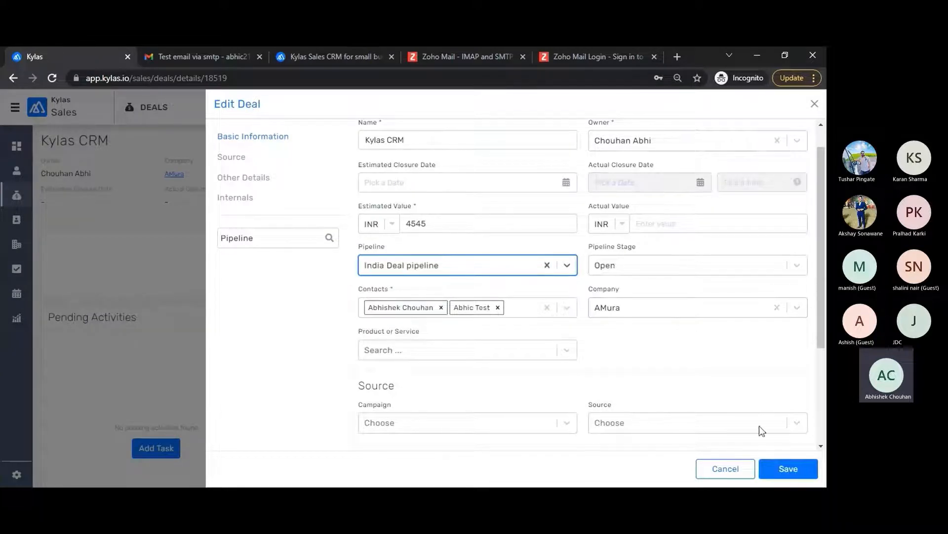
{"action": "left_click", "coordinate": [788, 468]}
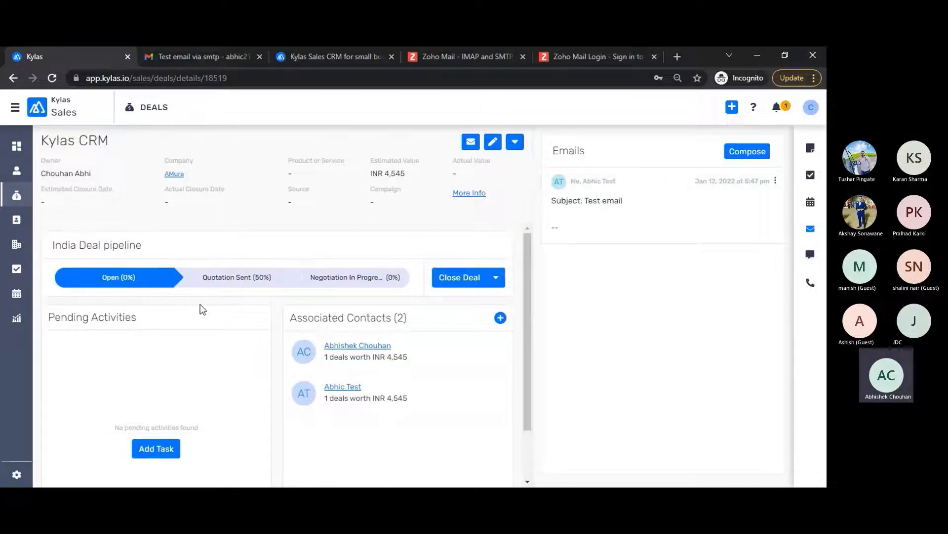
Step: Mark Quotation Sent as the deal's current stage and open the settings dashboard
{"action": "left_click", "coordinate": [233, 278]}
{"action": "left_click", "coordinate": [458, 313]}
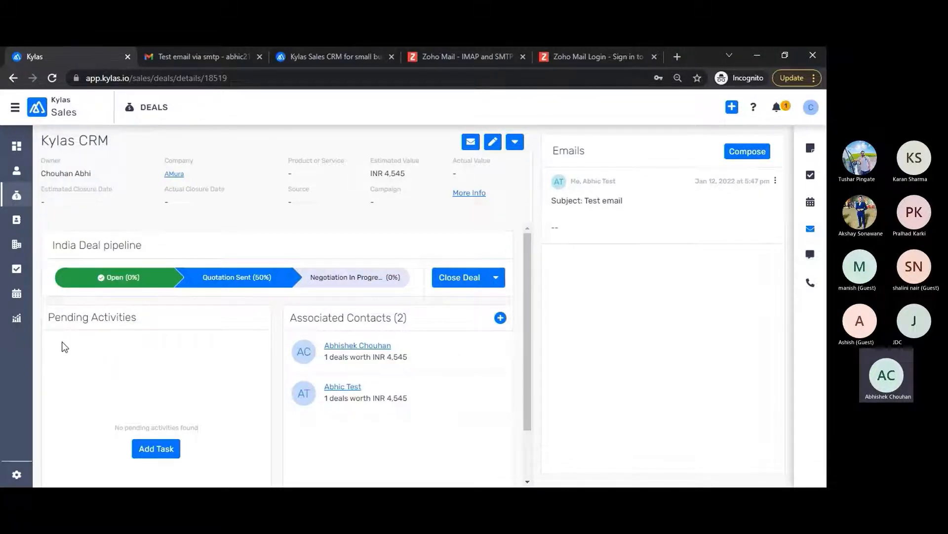
{"action": "left_click", "coordinate": [16, 474]}
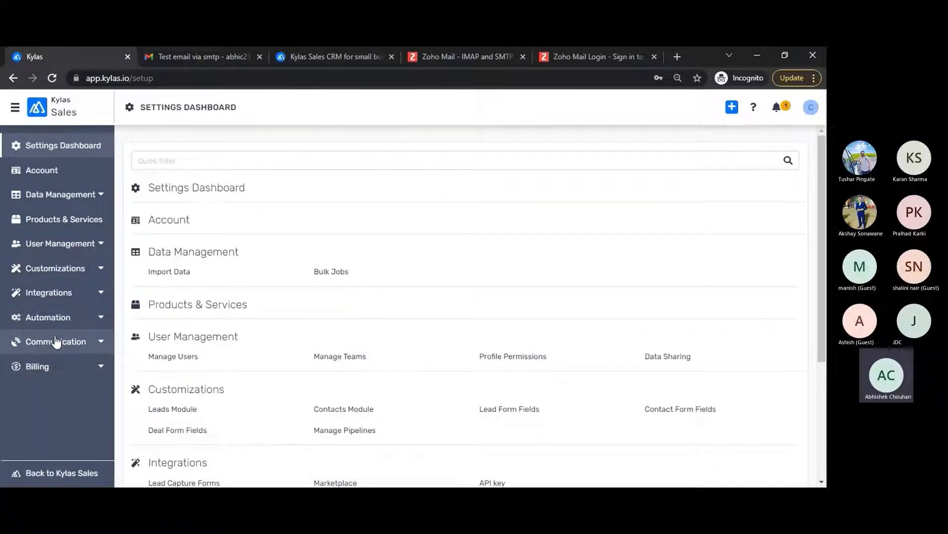
Step: Open Email Templates under Communication settings to view the four existing templates
{"action": "left_click", "coordinate": [94, 344]}
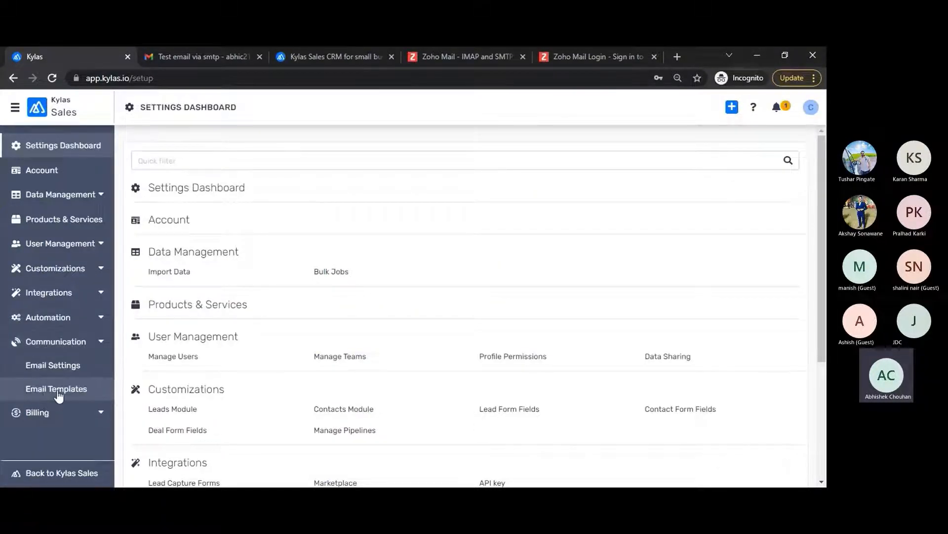
{"action": "left_click", "coordinate": [58, 391]}
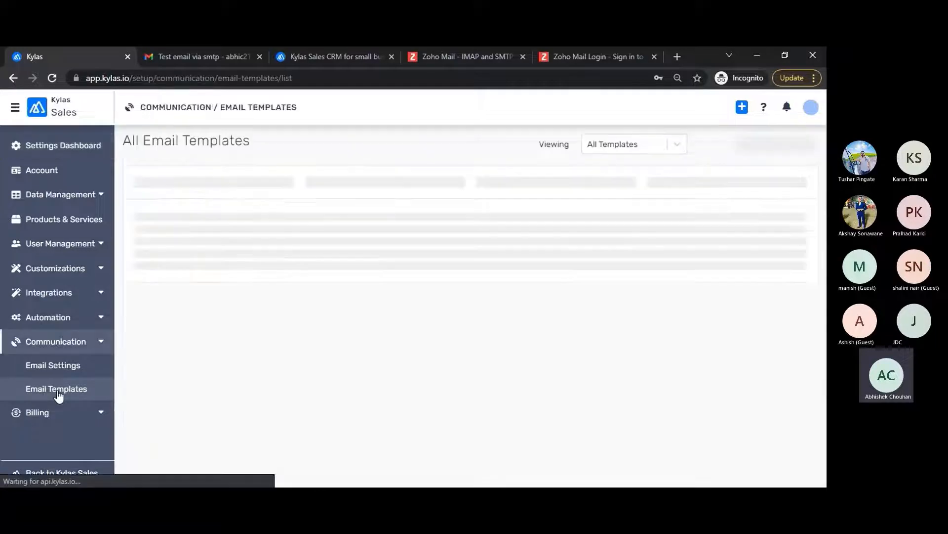
{"action": "triple_click", "coordinate": [230, 141]}
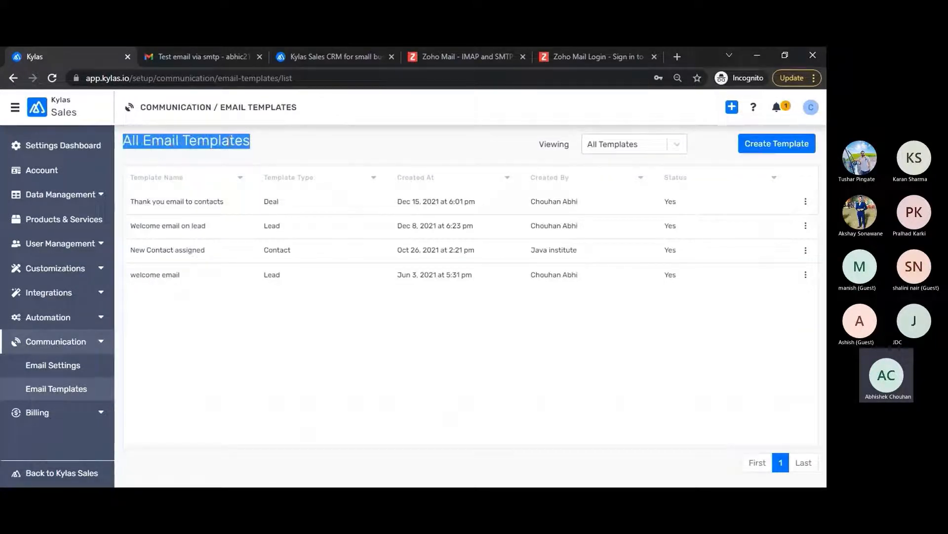
{"action": "left_click", "coordinate": [295, 144]}
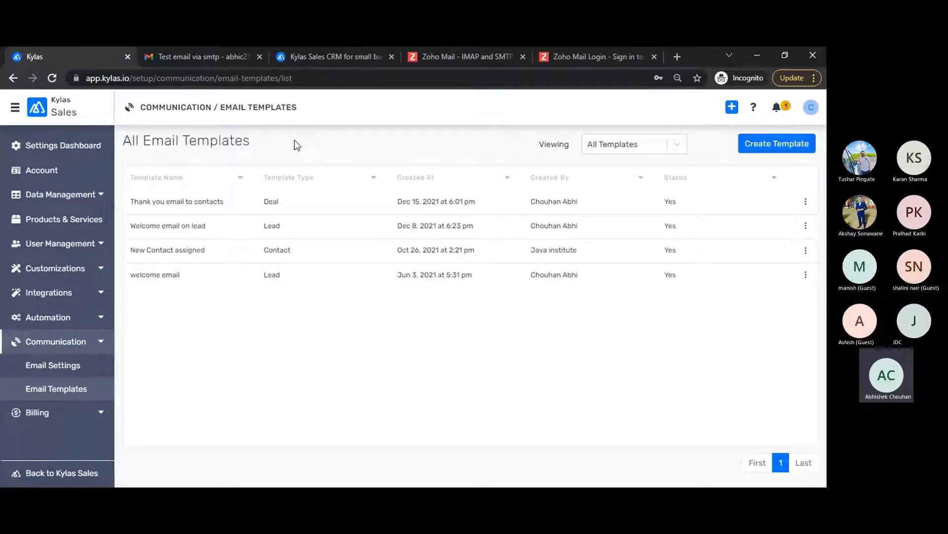
Step: Start a new email template named 'Quotation'
{"action": "left_click", "coordinate": [765, 146]}
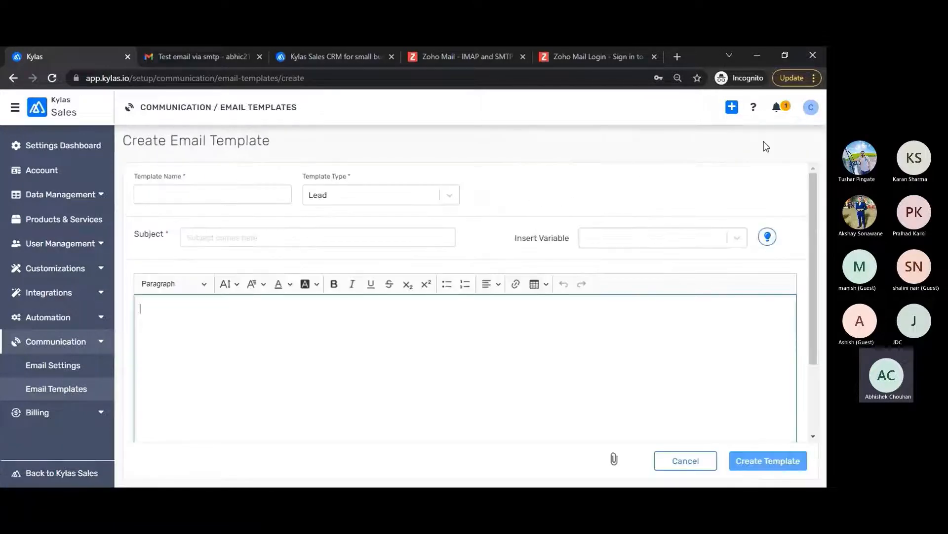
{"action": "left_click", "coordinate": [247, 191]}
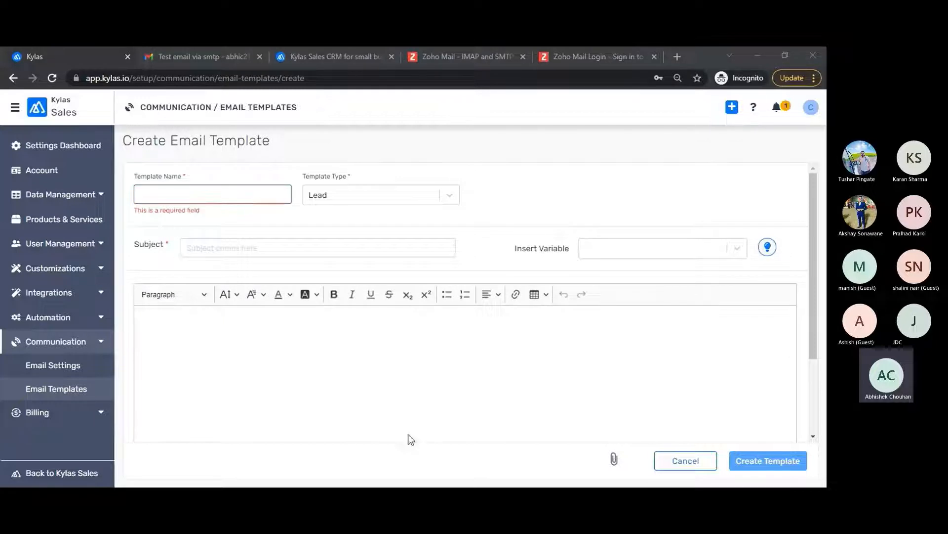
{"action": "left_click", "coordinate": [667, 281]}
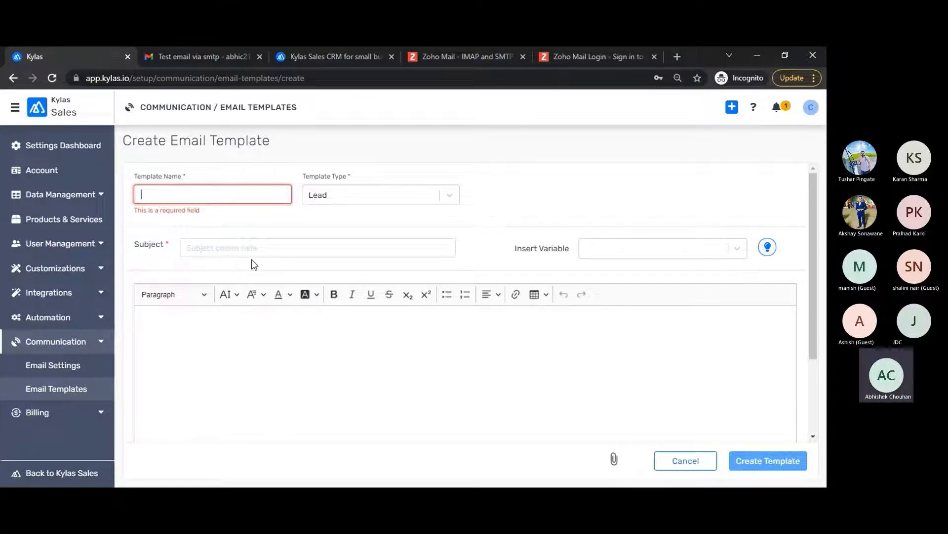
{"action": "type", "text": "Quotation"}
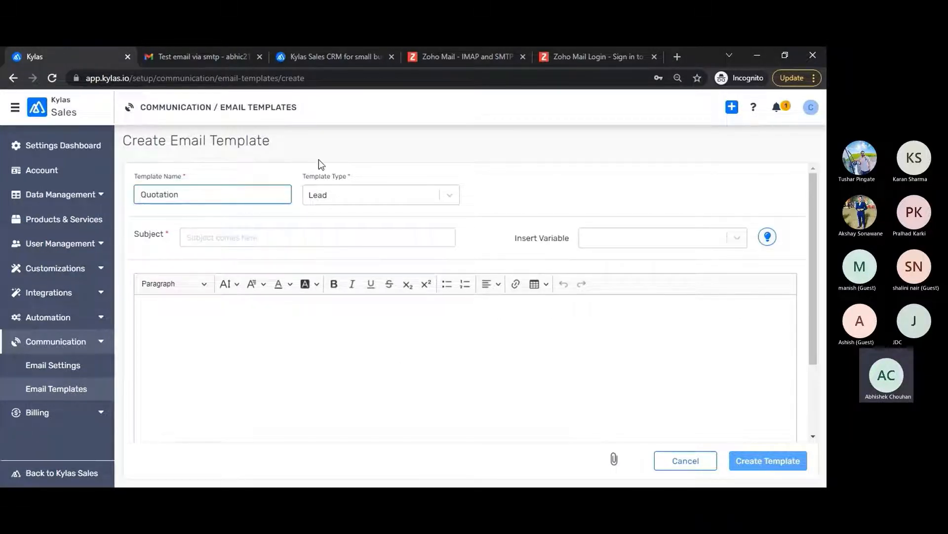
Step: Set the template type to Deal and the subject to 'Quotation from Kylas'
{"action": "left_click", "coordinate": [348, 195]}
{"action": "left_click", "coordinate": [318, 240]}
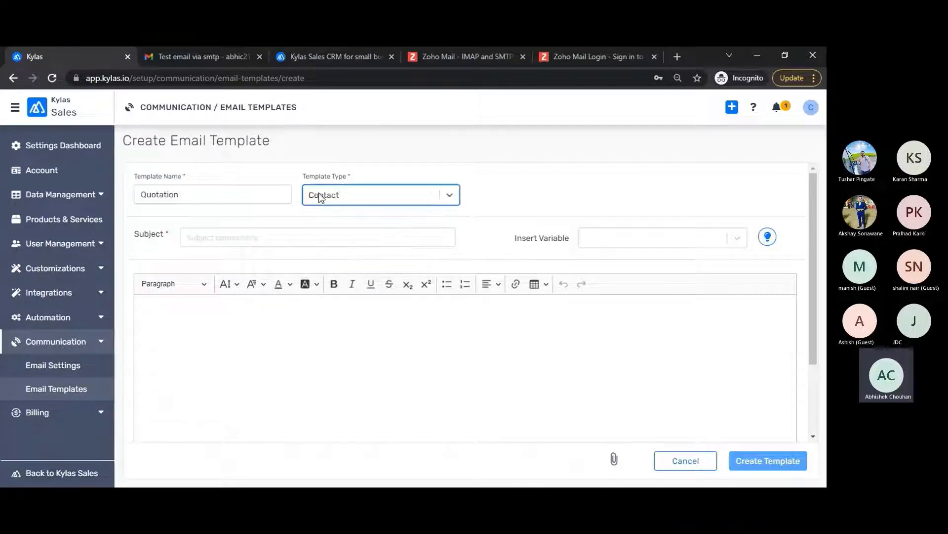
{"action": "left_click", "coordinate": [360, 197]}
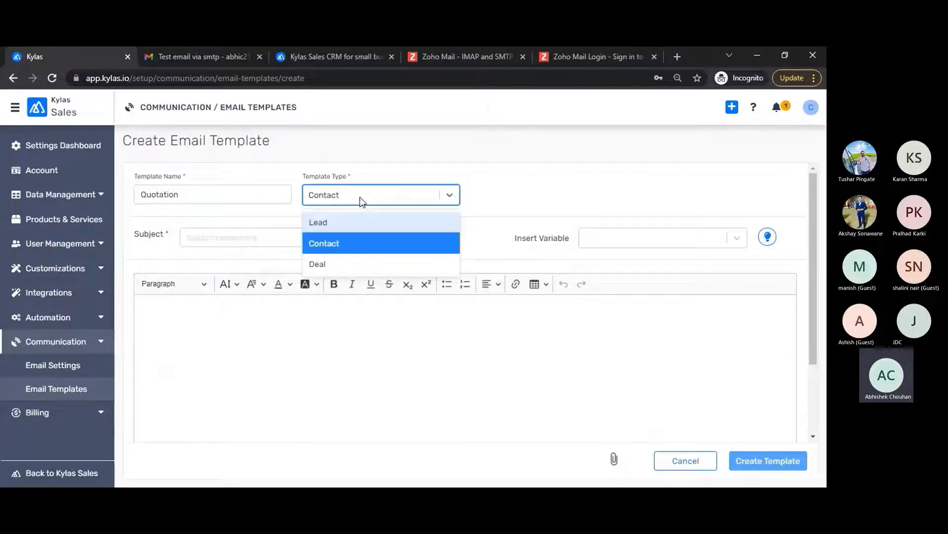
{"action": "left_click", "coordinate": [320, 265]}
{"action": "left_click", "coordinate": [232, 239]}
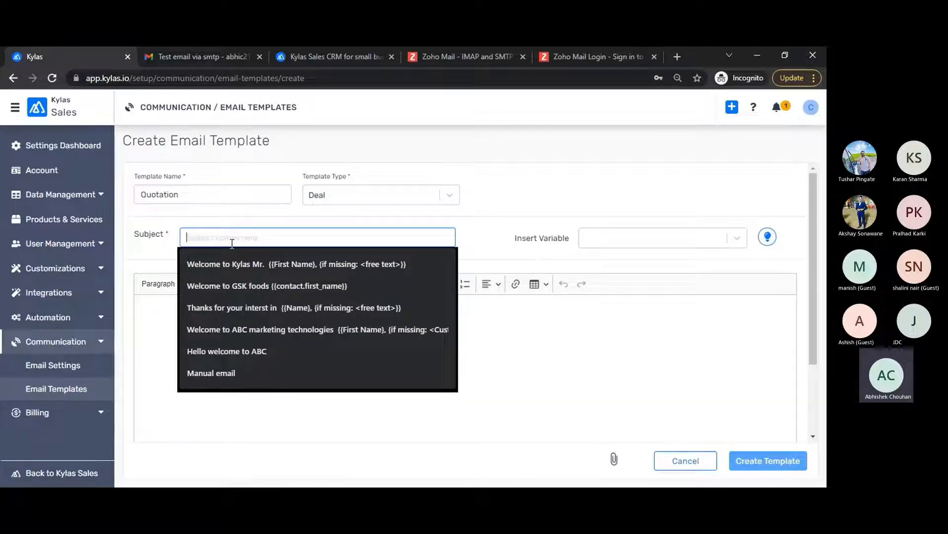
{"action": "type", "text": "Quotation from "}
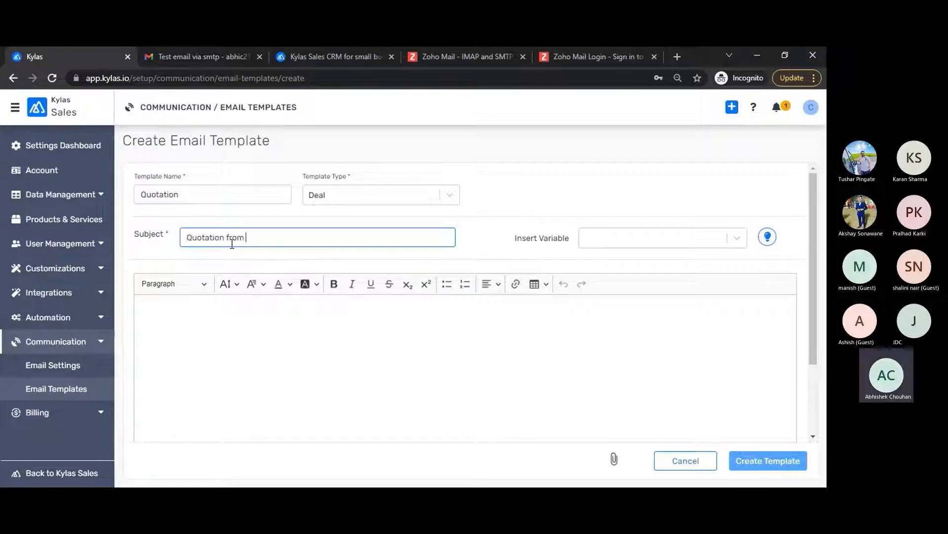
{"action": "type", "text": "Kylas"}
{"action": "left_click", "coordinate": [192, 317]}
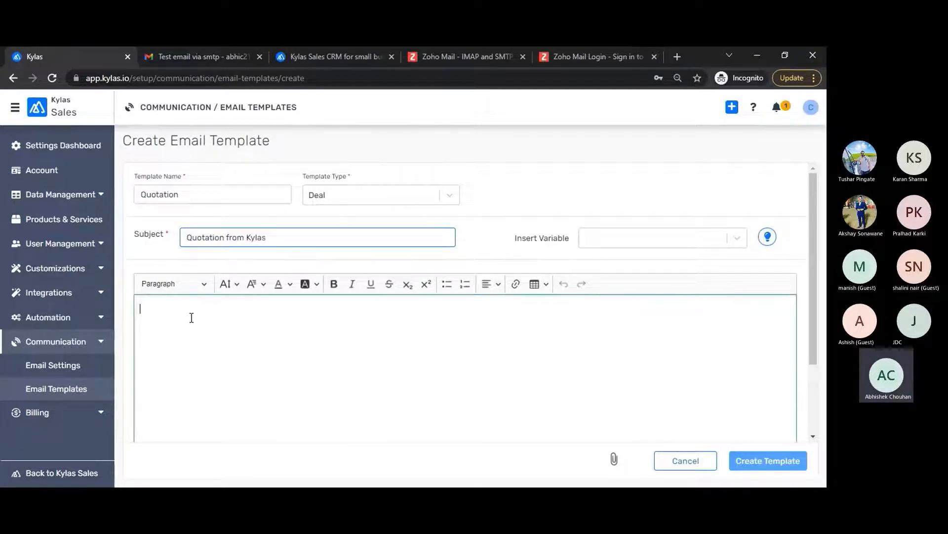
Step: Begin the template body with the greeting 'Deal contact,'
{"action": "scroll", "coordinate": [191, 317], "scroll_direction": "down", "scroll_amount": 1}
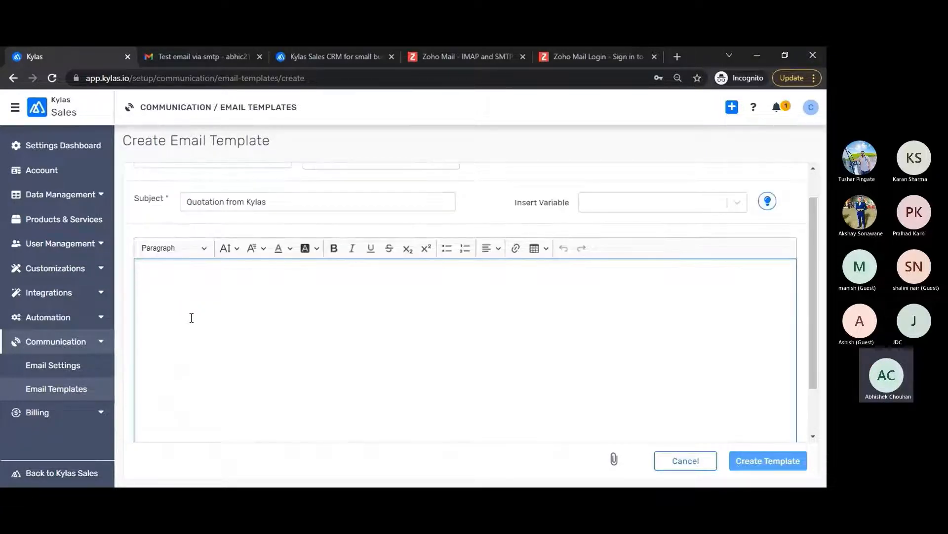
{"action": "type", "text": "Deal contact"}
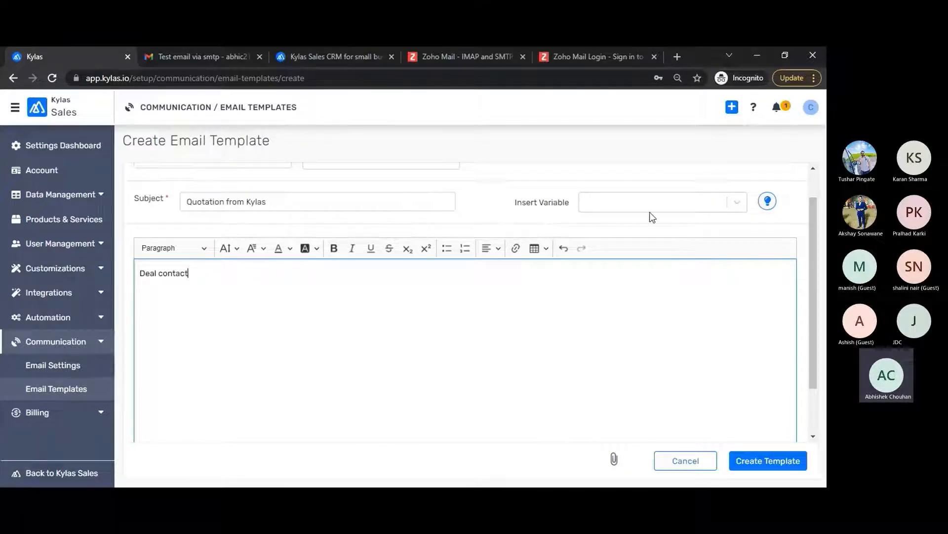
{"action": "left_click", "coordinate": [662, 204]}
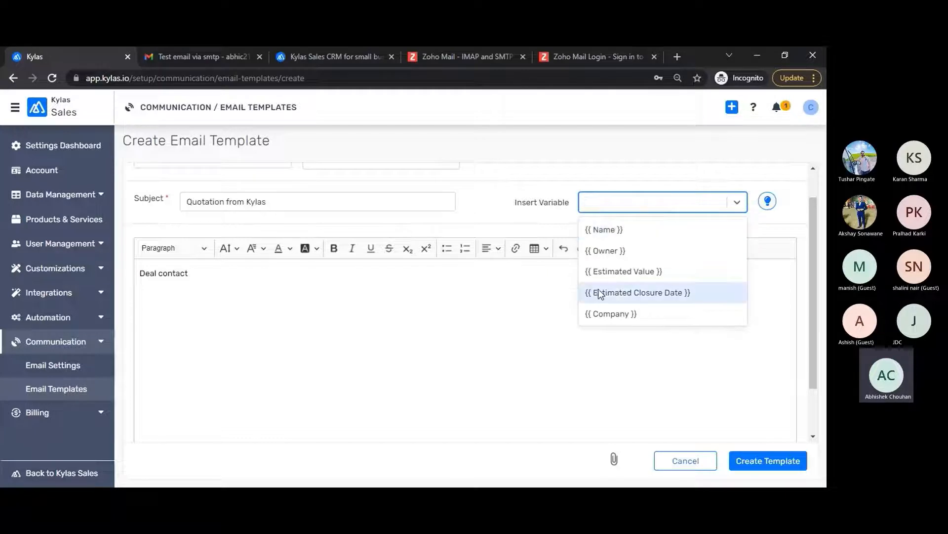
{"action": "scroll", "coordinate": [620, 290], "scroll_direction": "down", "scroll_amount": 2}
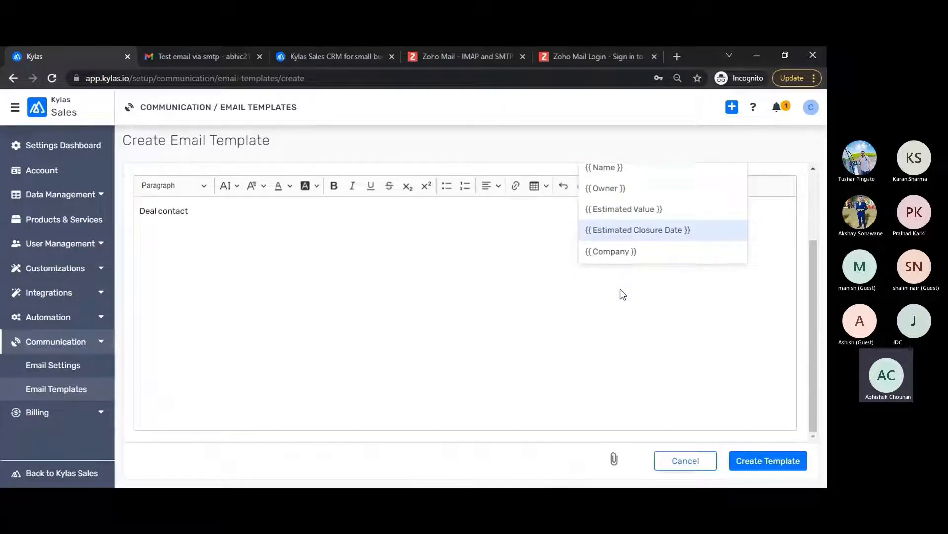
{"action": "left_click", "coordinate": [496, 284]}
{"action": "scroll", "coordinate": [496, 283], "scroll_direction": "up", "scroll_amount": 2}
{"action": "left_click", "coordinate": [220, 285]}
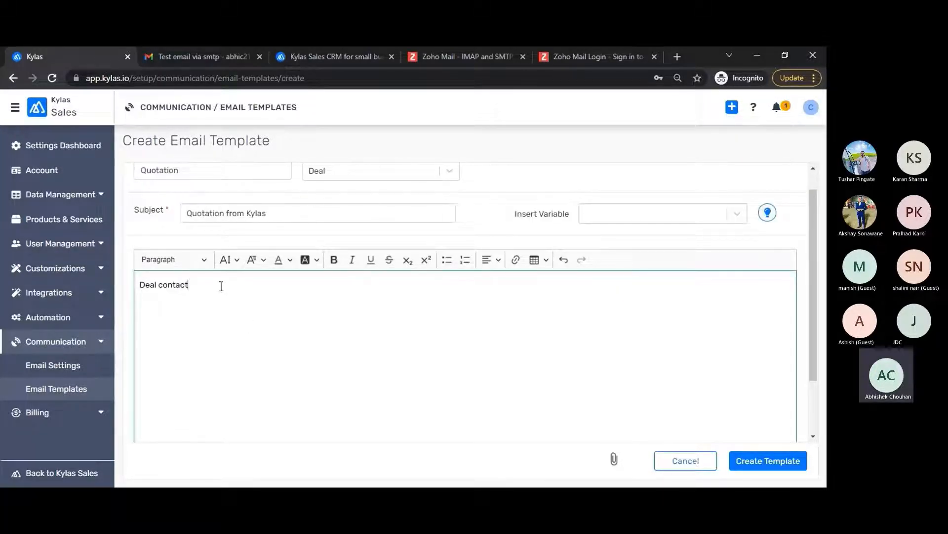
{"action": "type", "text": ","}
Step: Add 'Thanks for showing interest, our team will get in touch with you soon.' and 'Regards, Team Kylas', then save
{"action": "key", "text": "Return"}
{"action": "type", "text": "Thanks for showing interest"}
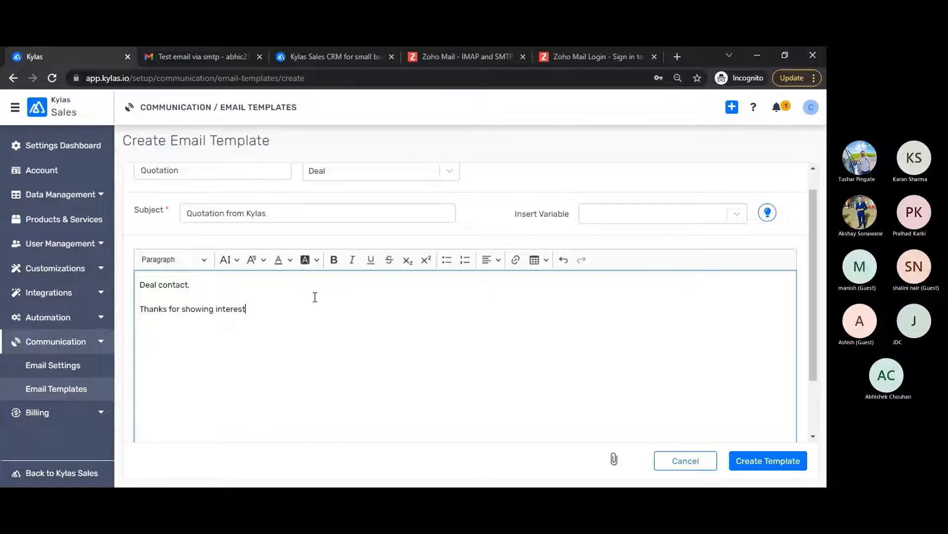
{"action": "type", "text": ", our team"}
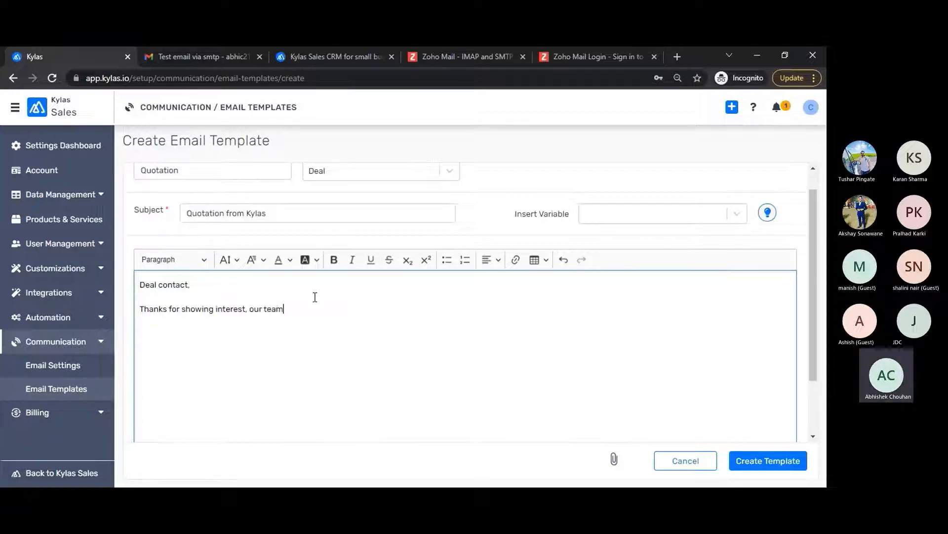
{"action": "type", "text": " will get in touch wil"}
{"action": "type", "text": "l"}
{"action": "key", "text": "BackSpace"}
{"action": "key", "text": "BackSpace"}
{"action": "type", "text": "t"}
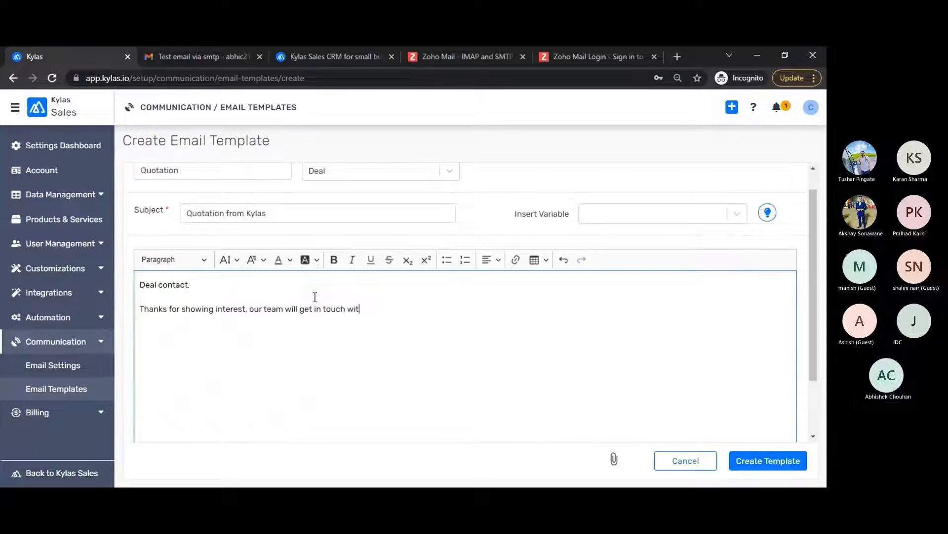
{"action": "type", "text": "h you soon."}
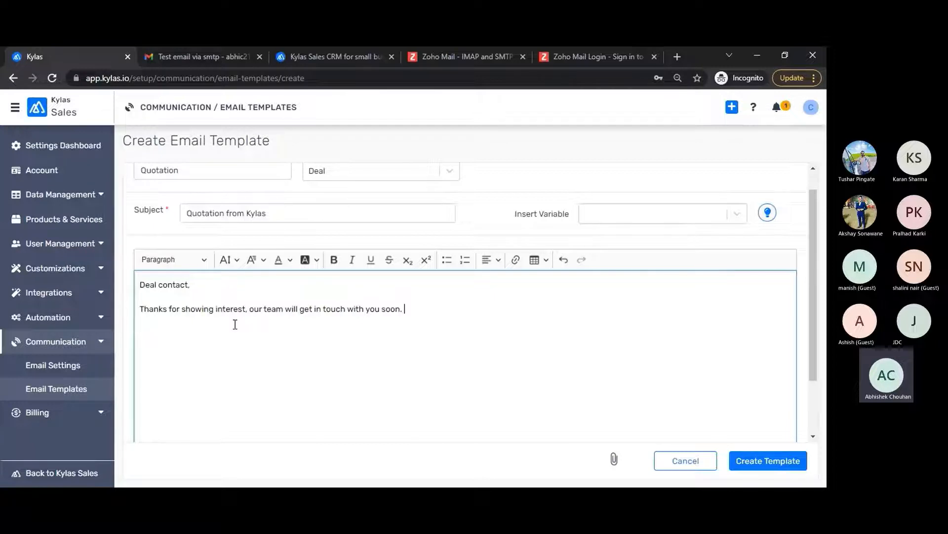
{"action": "key", "text": "Return"}
{"action": "type", "text": "R"}
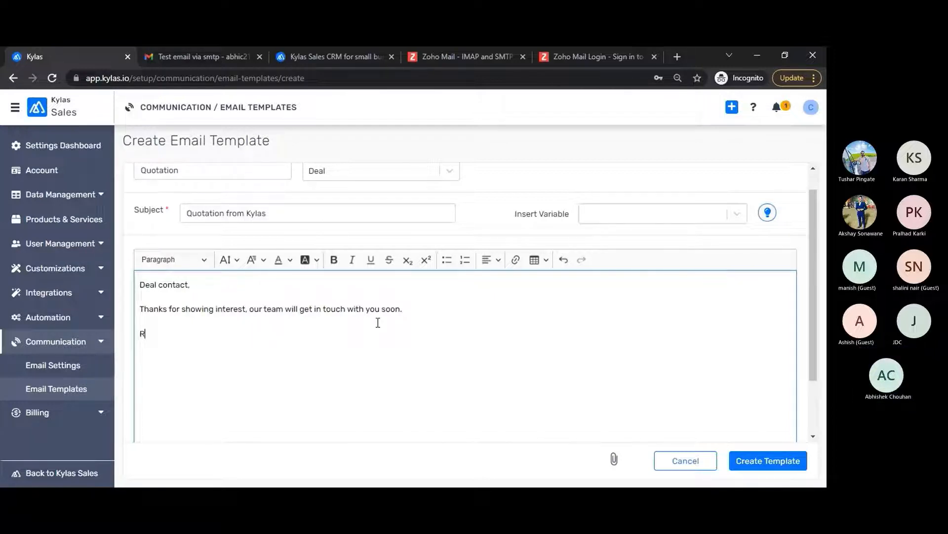
{"action": "type", "text": "egards, "}
{"action": "type", "text": "Team Kylas"}
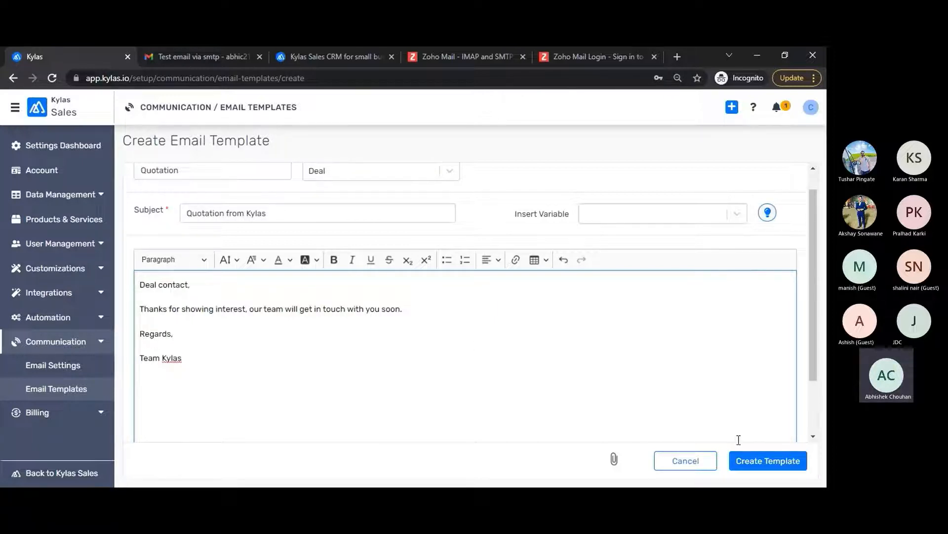
{"action": "left_click", "coordinate": [768, 467]}
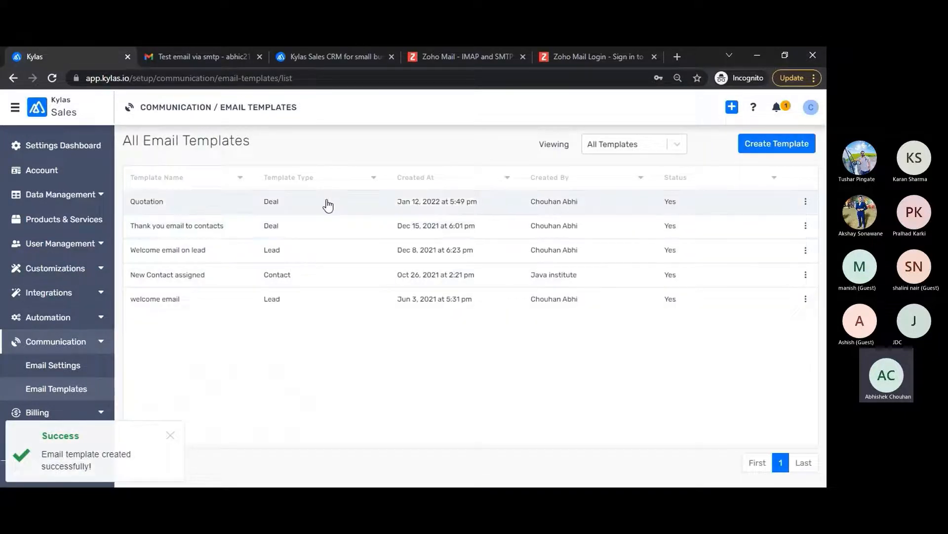
Step: Open the Quotation template, duplicate the Kylas tab, and show the Sales dashboard there
{"action": "left_click", "coordinate": [328, 205]}
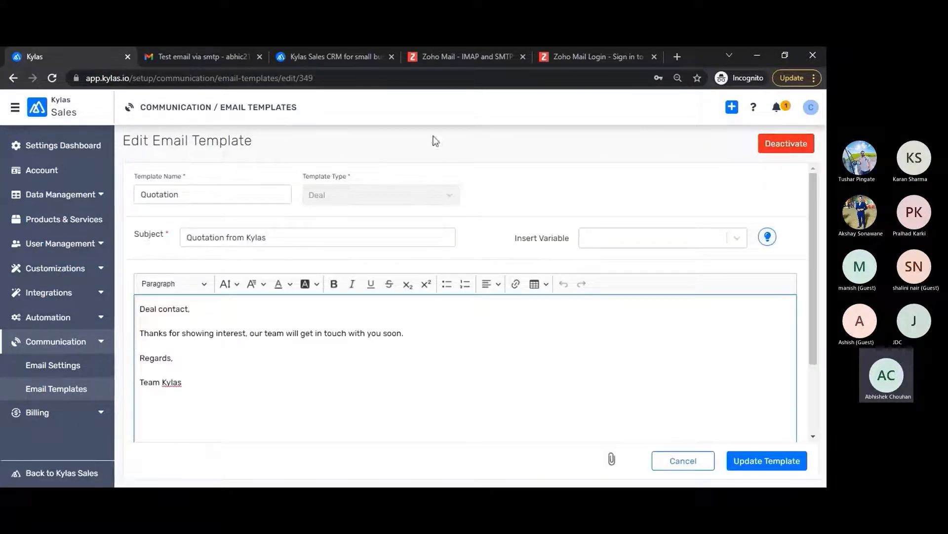
{"action": "right_click", "coordinate": [72, 50]}
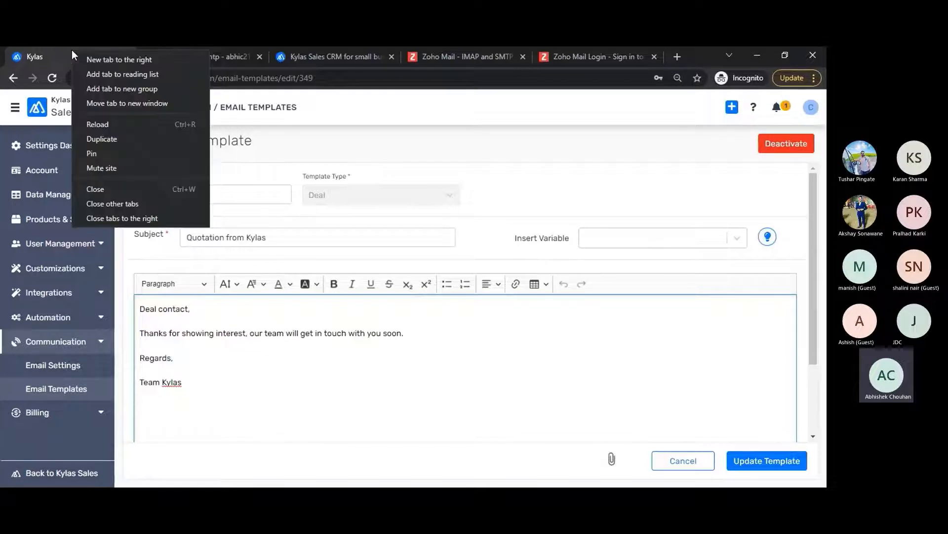
{"action": "left_click", "coordinate": [98, 139]}
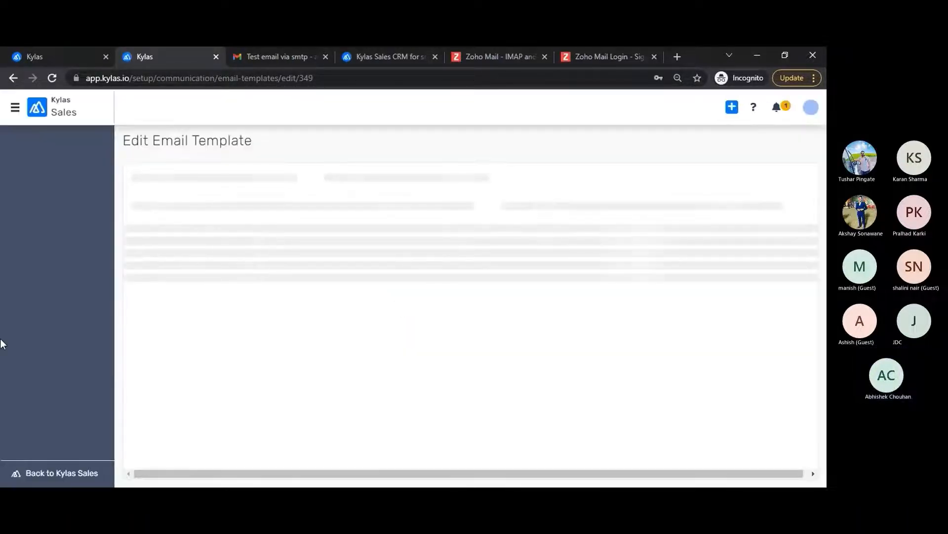
{"action": "left_click", "coordinate": [57, 474]}
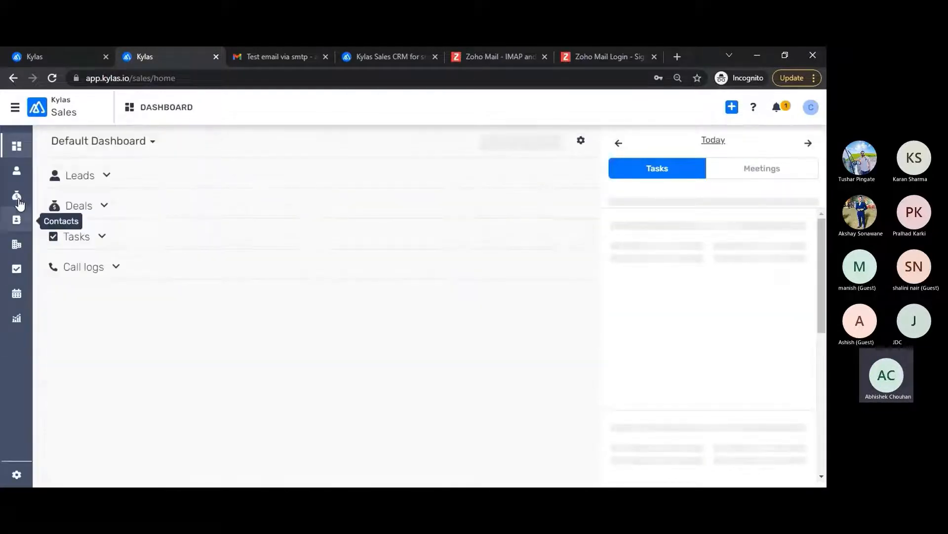
Step: Email the Kylas CRM deal's contact using the Quotation template and send it
{"action": "left_click", "coordinate": [16, 196]}
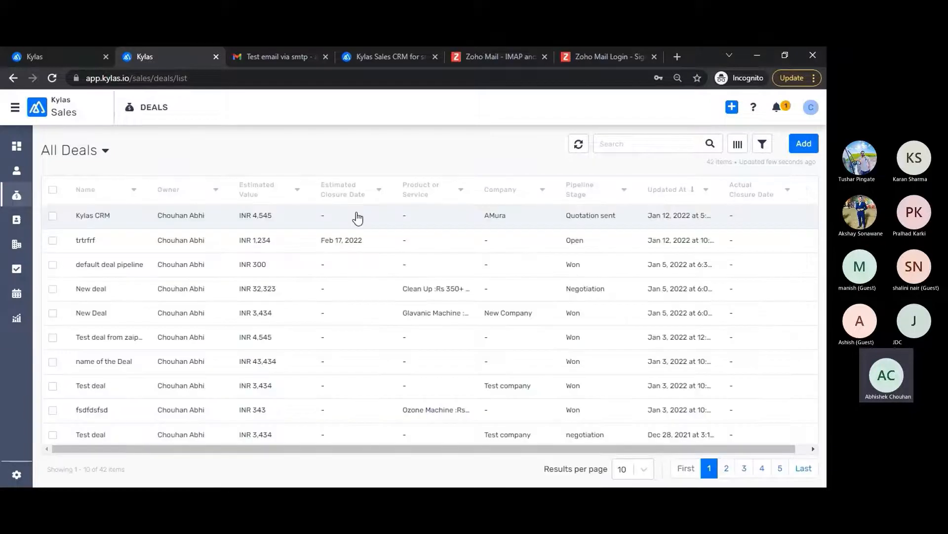
{"action": "left_click", "coordinate": [383, 218]}
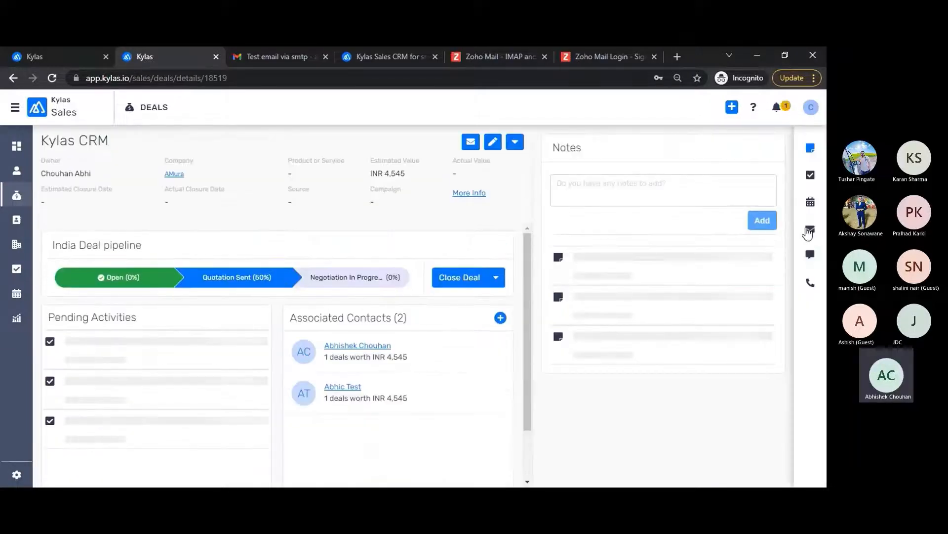
{"action": "left_click", "coordinate": [811, 228]}
{"action": "left_click", "coordinate": [751, 151]}
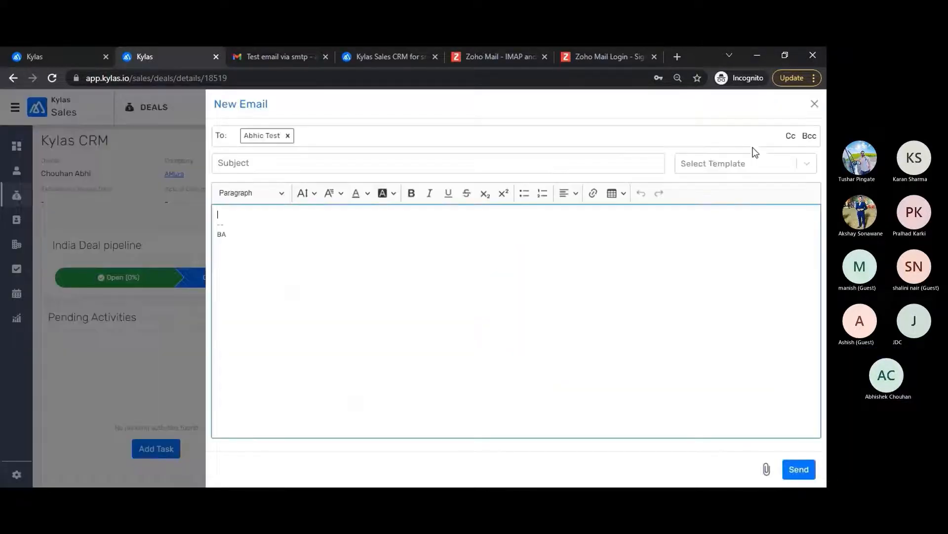
{"action": "left_click", "coordinate": [711, 163]}
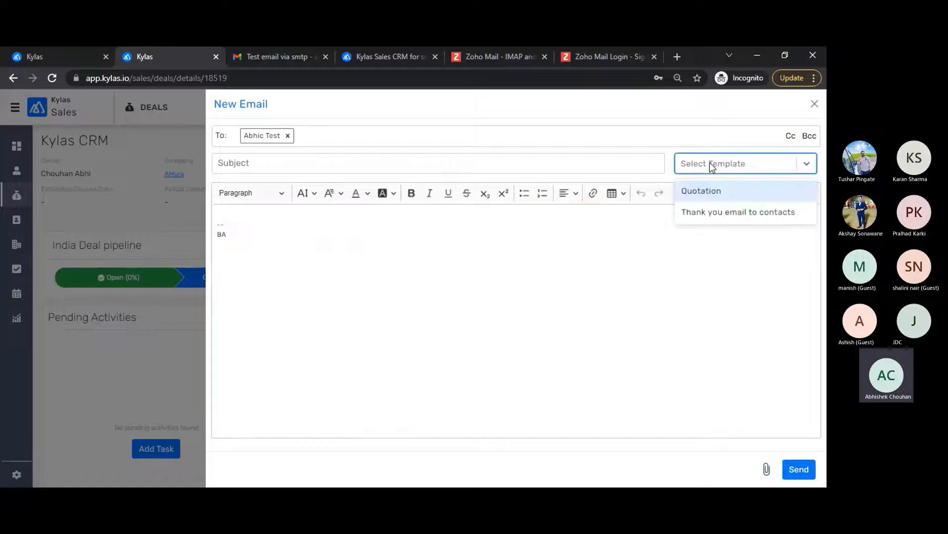
{"action": "left_click", "coordinate": [703, 192]}
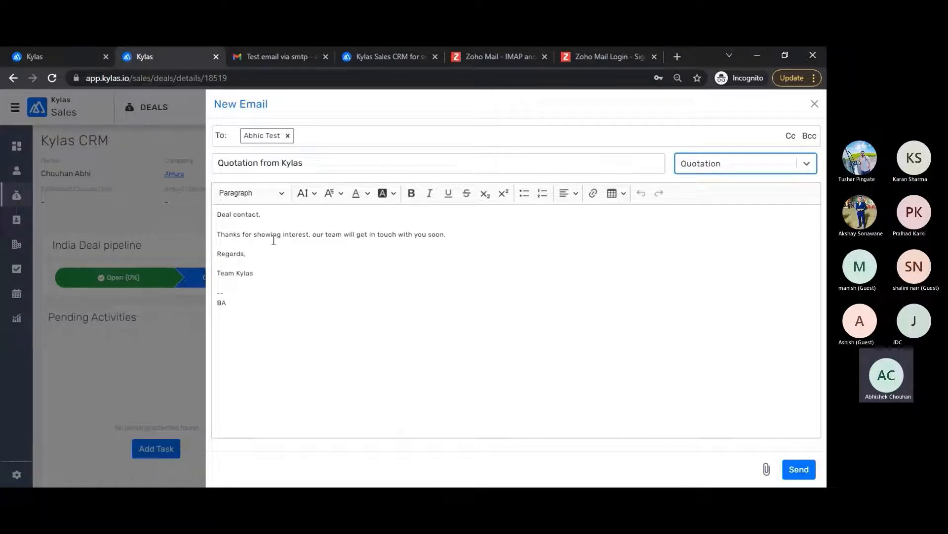
{"action": "left_click", "coordinate": [458, 231]}
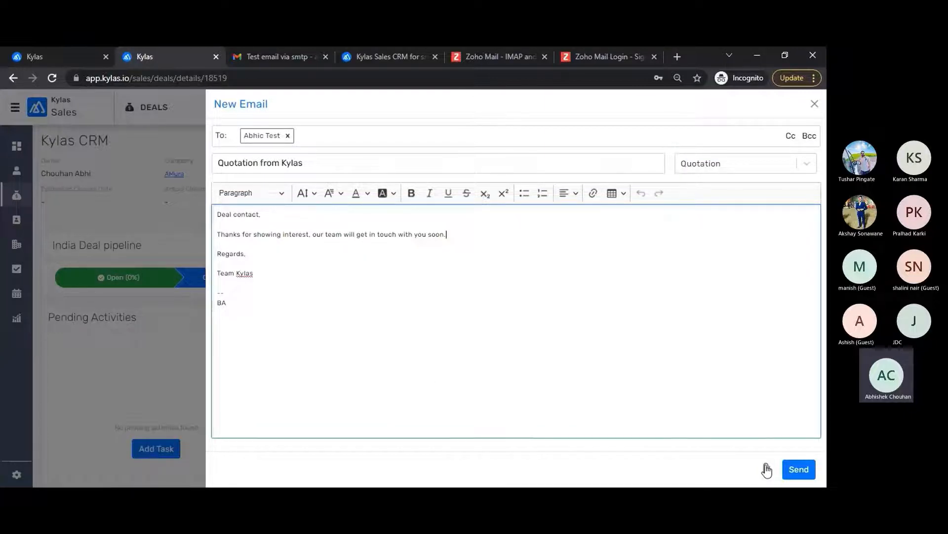
{"action": "left_click", "coordinate": [803, 477]}
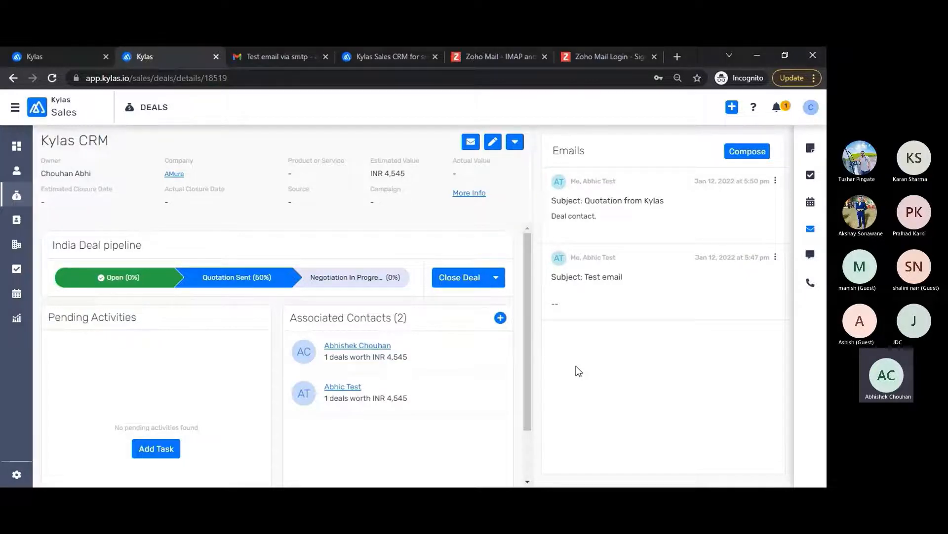
Step: Read the 'Quotation from Kylas' email in the Gmail inbox, then return to the first Kylas tab
{"action": "left_click", "coordinate": [254, 59]}
{"action": "left_click", "coordinate": [54, 190]}
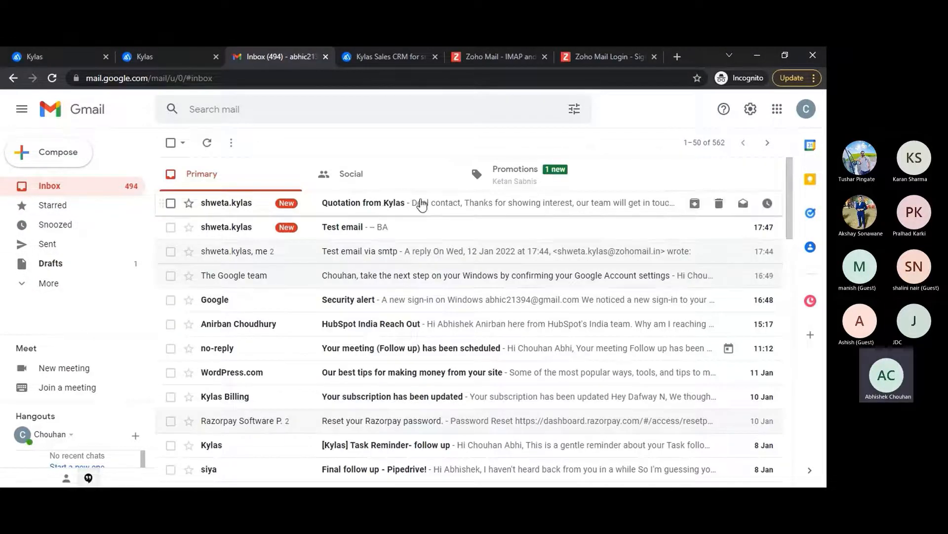
{"action": "left_click", "coordinate": [417, 202]}
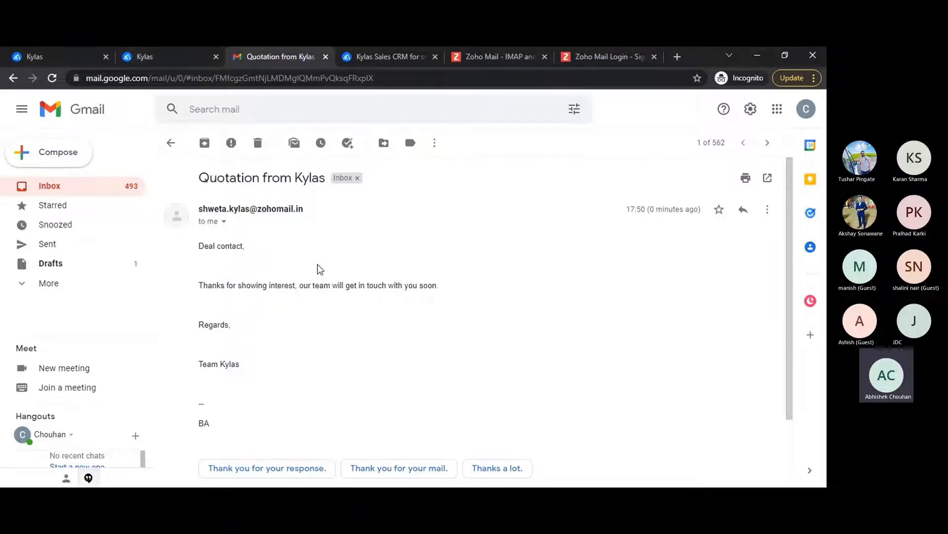
{"action": "left_click", "coordinate": [55, 60]}
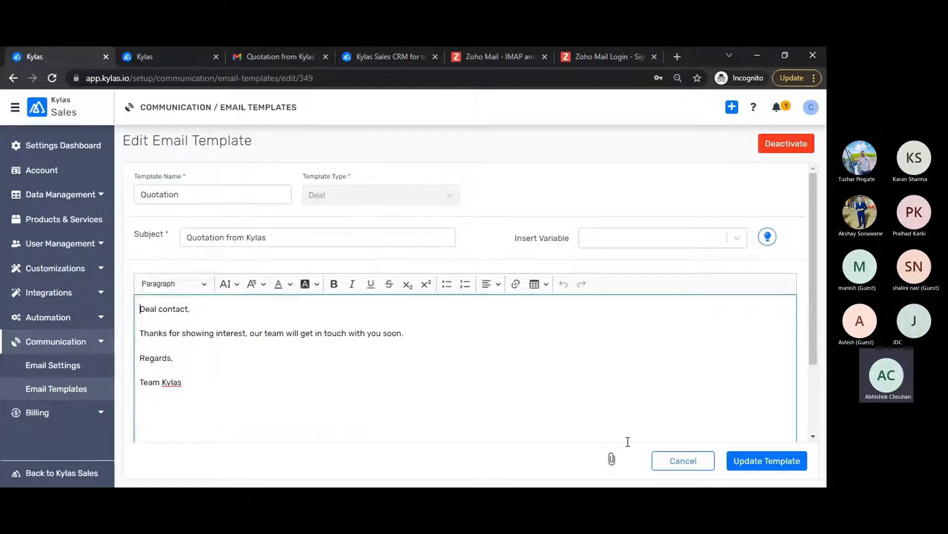
Step: Leave the Quotation editor unsaved and start a new Contact-type email template
{"action": "left_click", "coordinate": [683, 464]}
{"action": "left_click", "coordinate": [744, 149]}
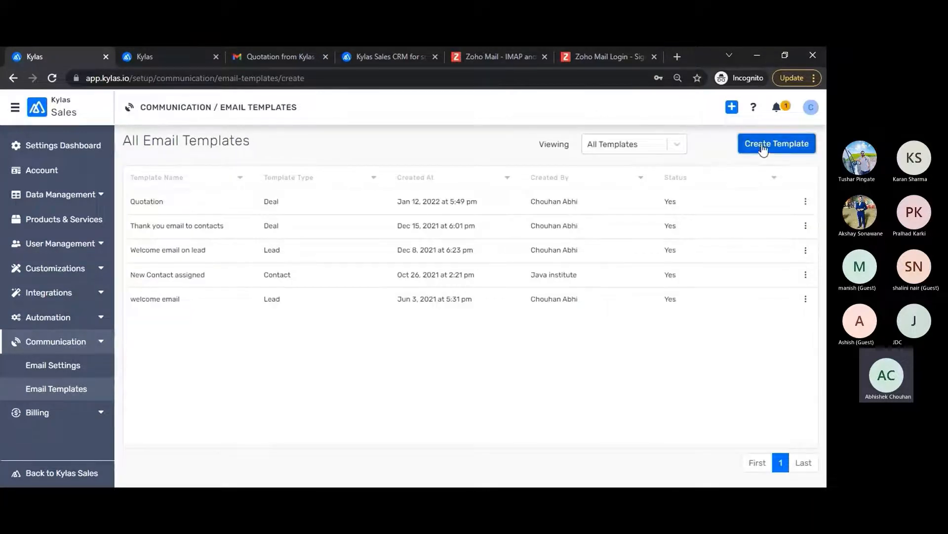
{"action": "left_click", "coordinate": [366, 195]}
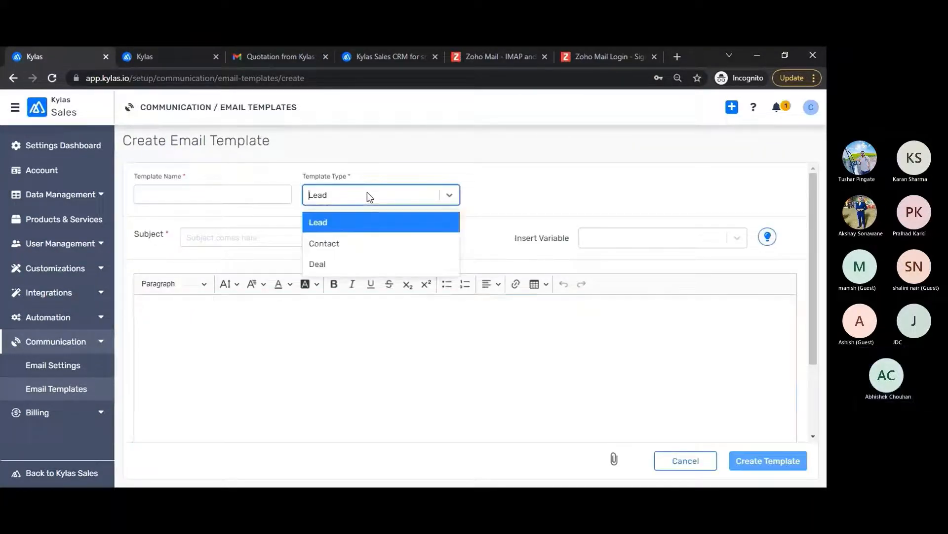
{"action": "left_click", "coordinate": [483, 190]}
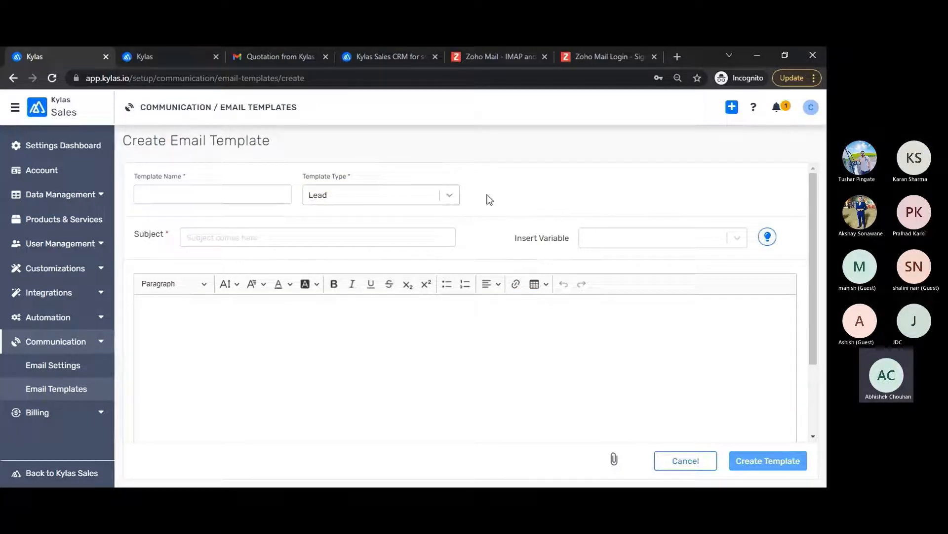
{"action": "left_click", "coordinate": [449, 195]}
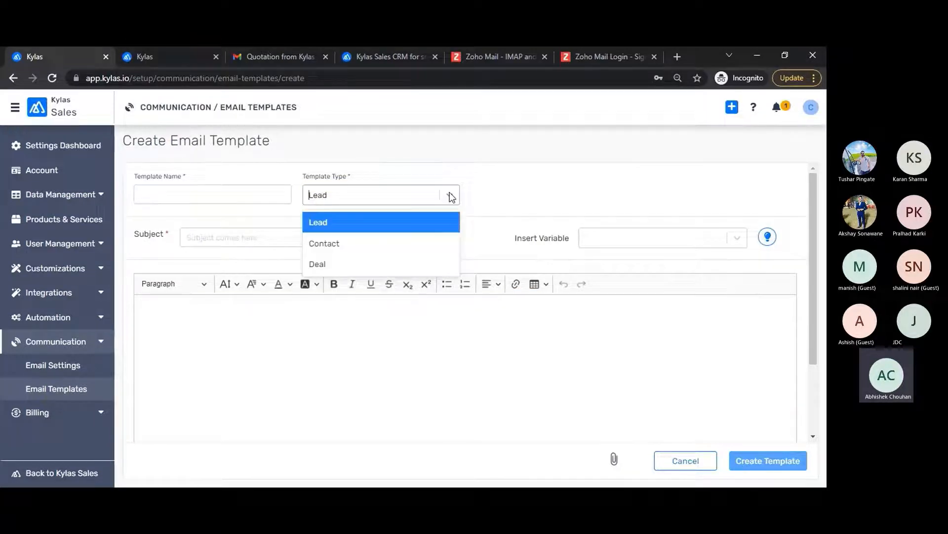
{"action": "left_click", "coordinate": [313, 244]}
{"action": "left_click", "coordinate": [639, 247]}
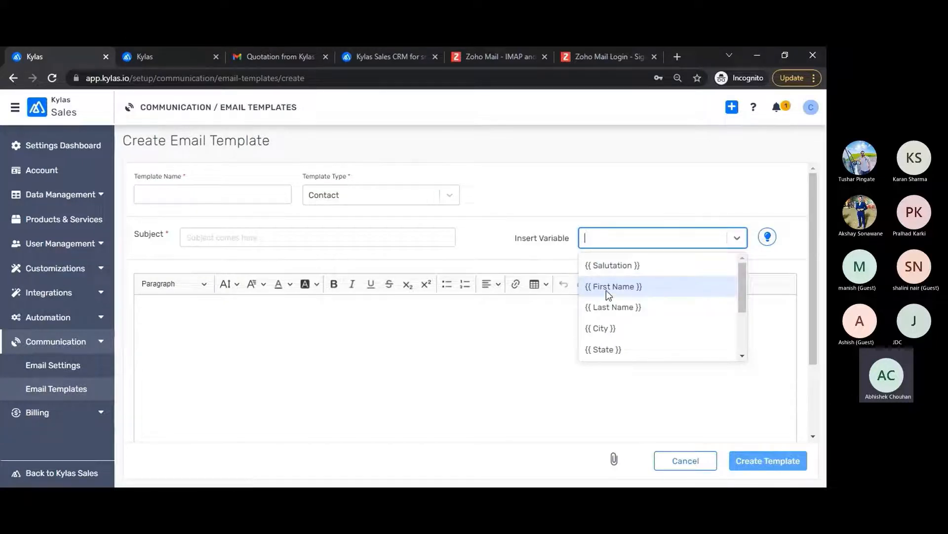
{"action": "left_click", "coordinate": [160, 302]}
Step: Name the template 'Welcome to contact' with subject 'Welcome to Kylas'
{"action": "left_click", "coordinate": [178, 198]}
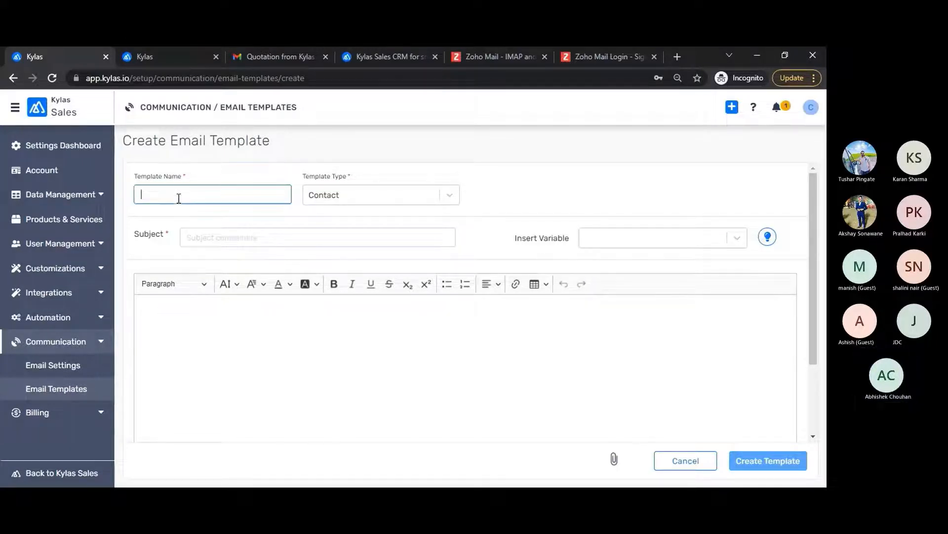
{"action": "type", "text": "Welcome "}
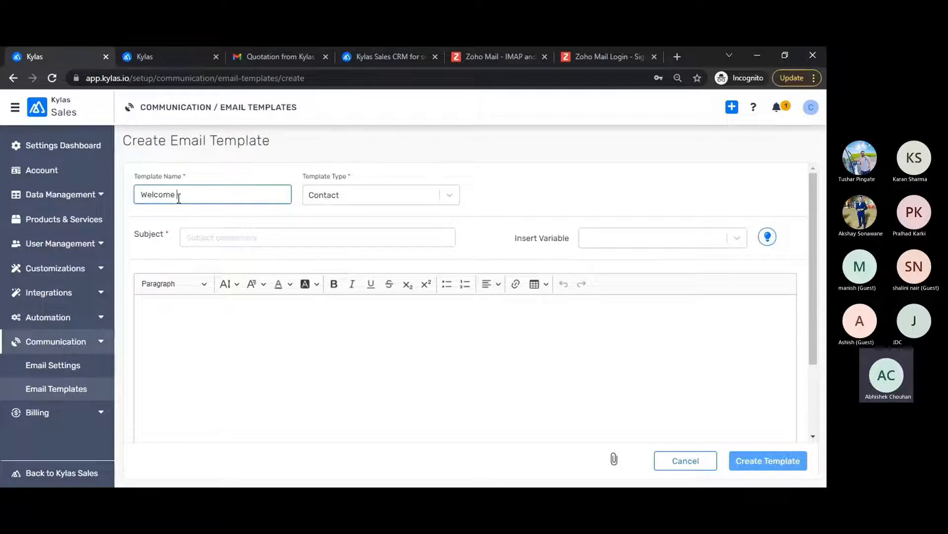
{"action": "type", "text": "to contact"}
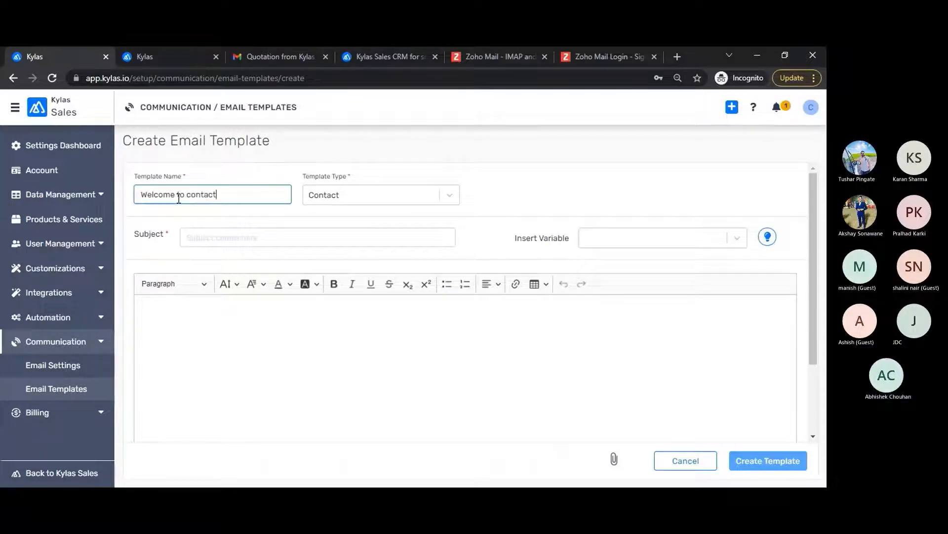
{"action": "left_click", "coordinate": [207, 237]}
{"action": "type", "text": "Wel"}
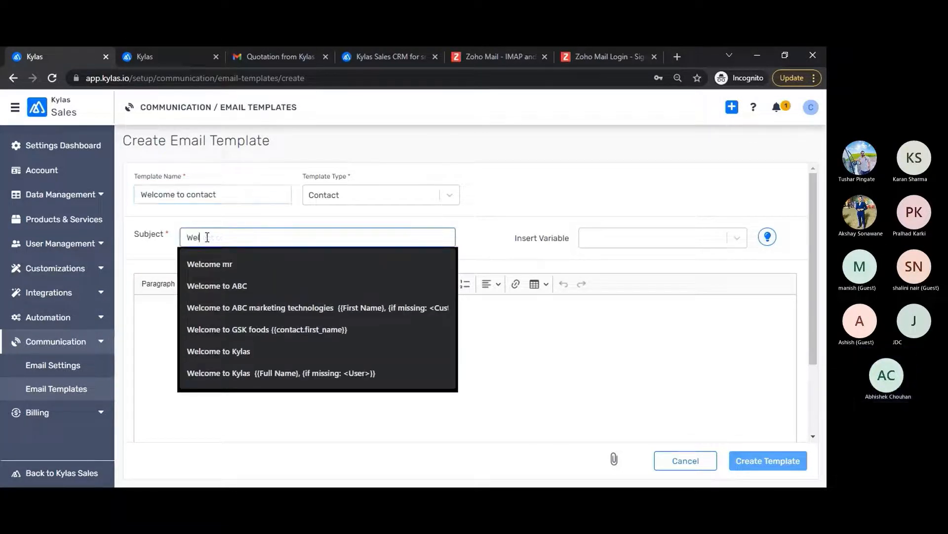
{"action": "type", "text": "come to Kylas"}
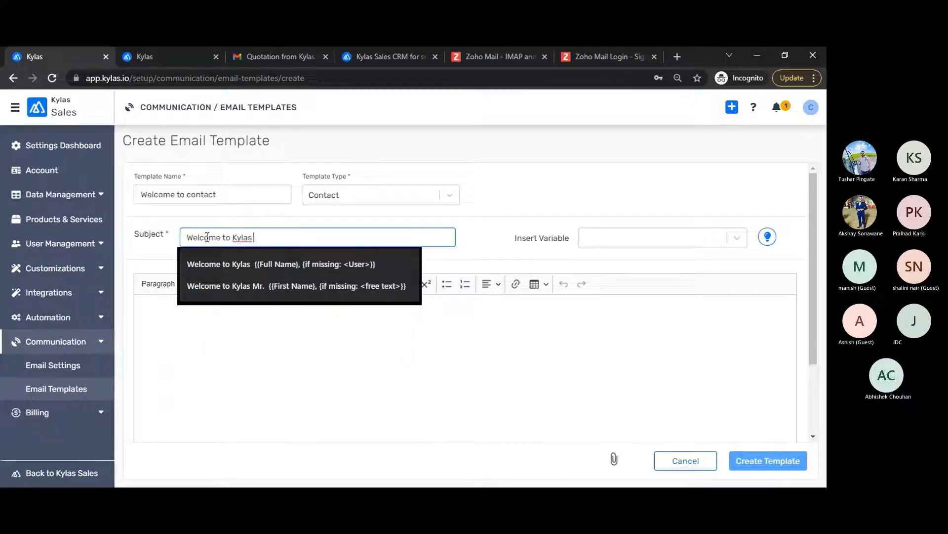
Step: Write a body greeting by First Name (fallback 'Sir/Mam') plus 'Thanks for your interest', then save
{"action": "left_click", "coordinate": [158, 315]}
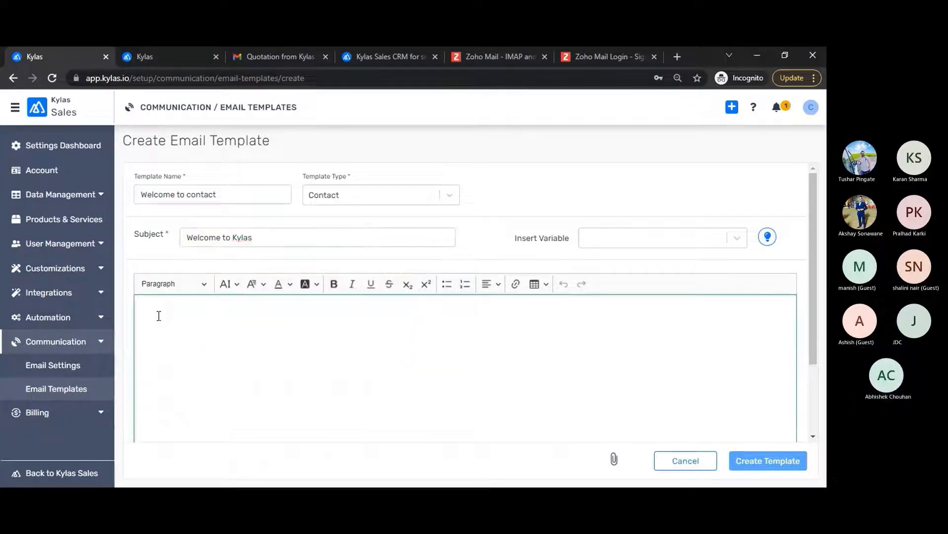
{"action": "type", "text": "Hello M"}
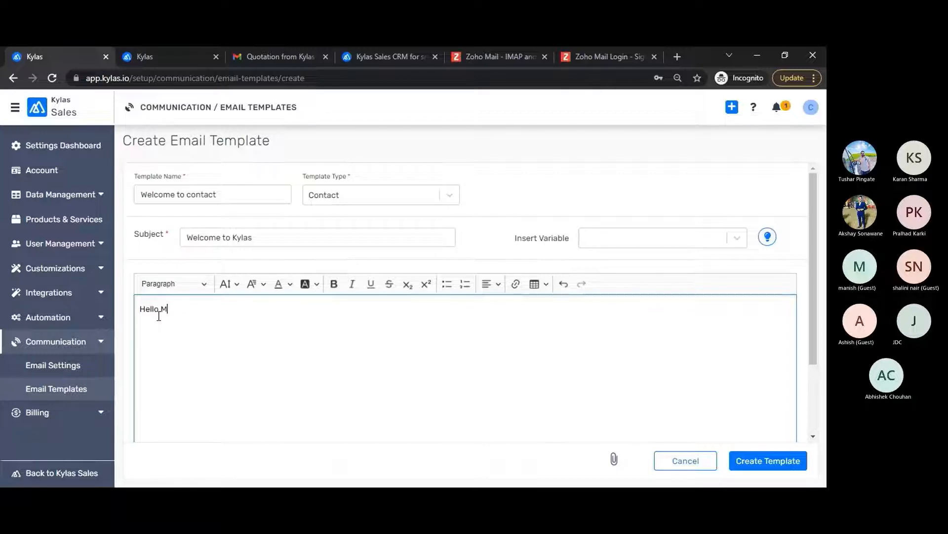
{"action": "type", "text": "r./Mrs"}
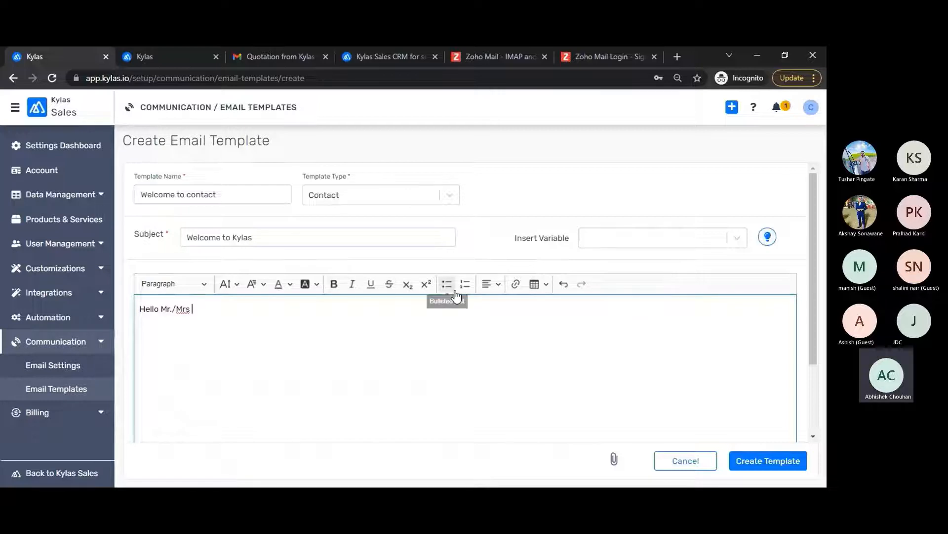
{"action": "left_click", "coordinate": [642, 239]}
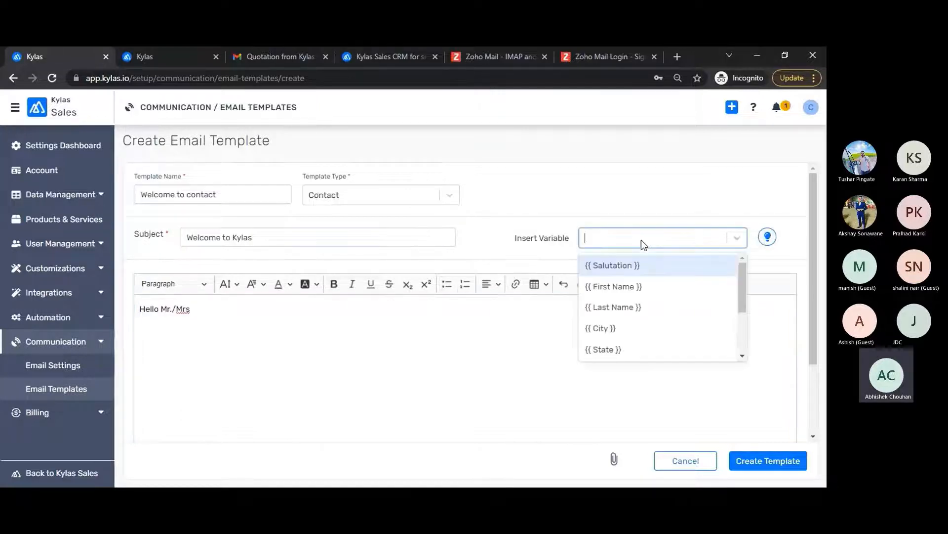
{"action": "left_click", "coordinate": [611, 286]}
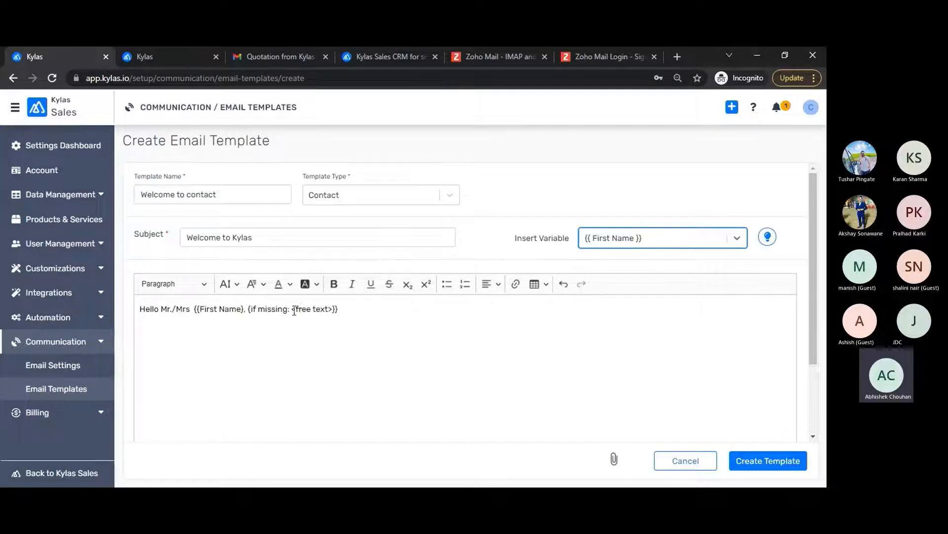
{"action": "left_click_drag", "start_coordinate": [295, 309], "coordinate": [330, 312]}
{"action": "type", "text": "Sir/Ma"}
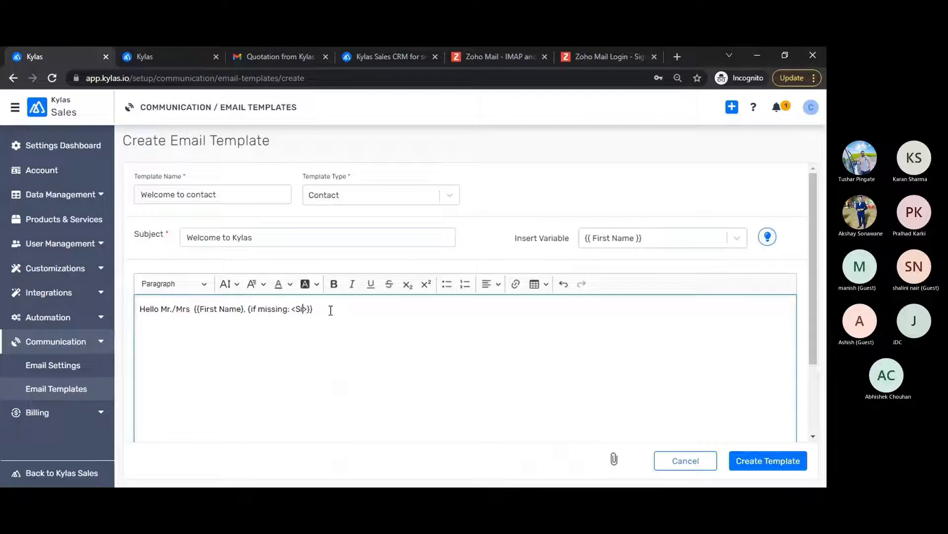
{"action": "type", "text": "m"}
{"action": "left_click_drag", "start_coordinate": [161, 311], "coordinate": [189, 314]}
{"action": "key", "text": "BackSpace"}
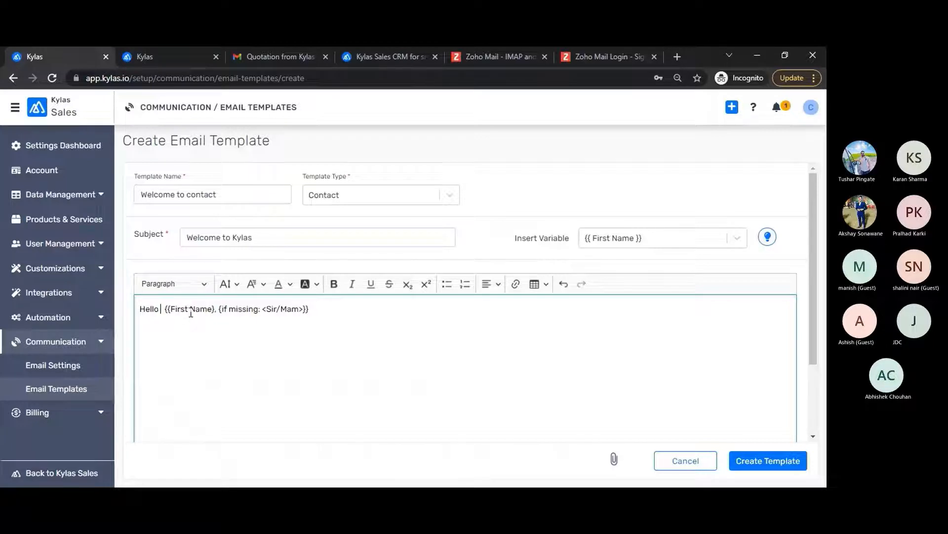
{"action": "type", "text": ","}
{"action": "key", "text": "Return"}
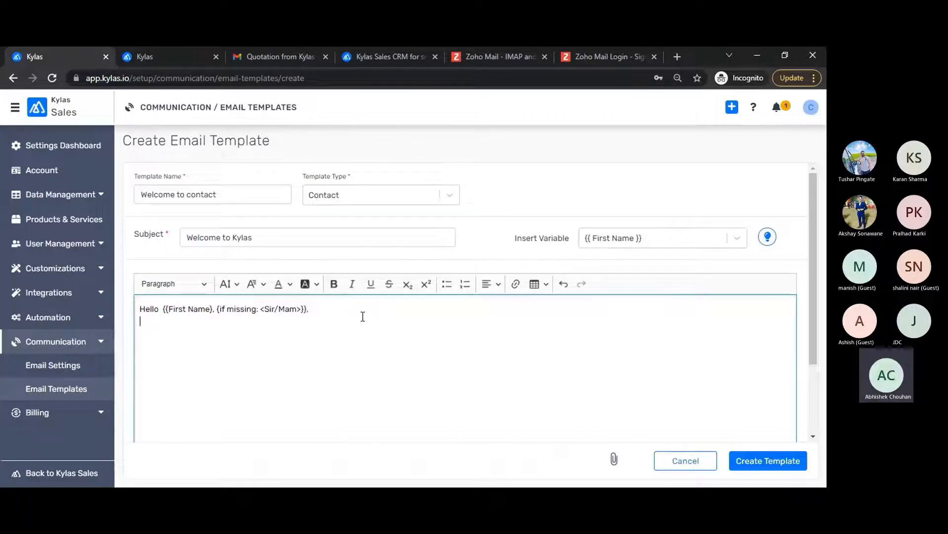
{"action": "type", "text": "Thanks f"}
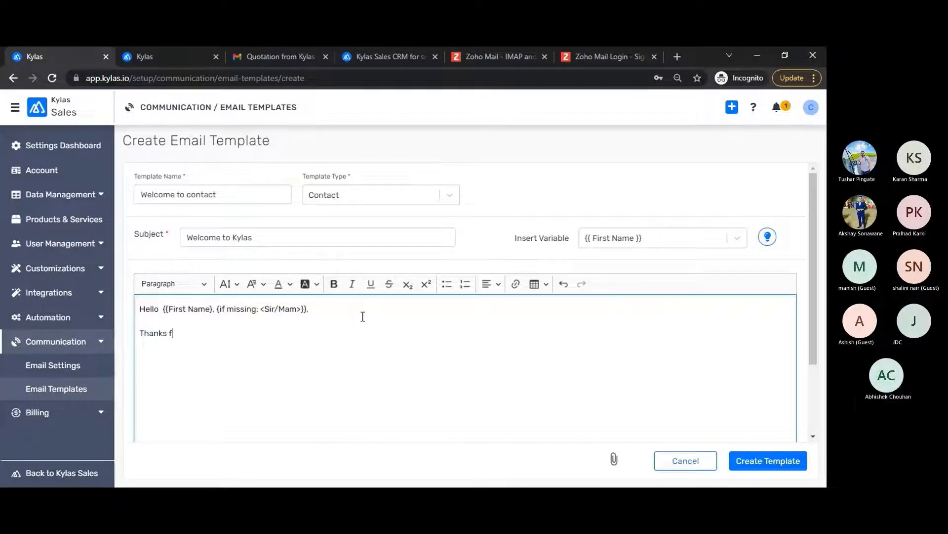
{"action": "type", "text": "or your interest"}
{"action": "left_click", "coordinate": [765, 467]}
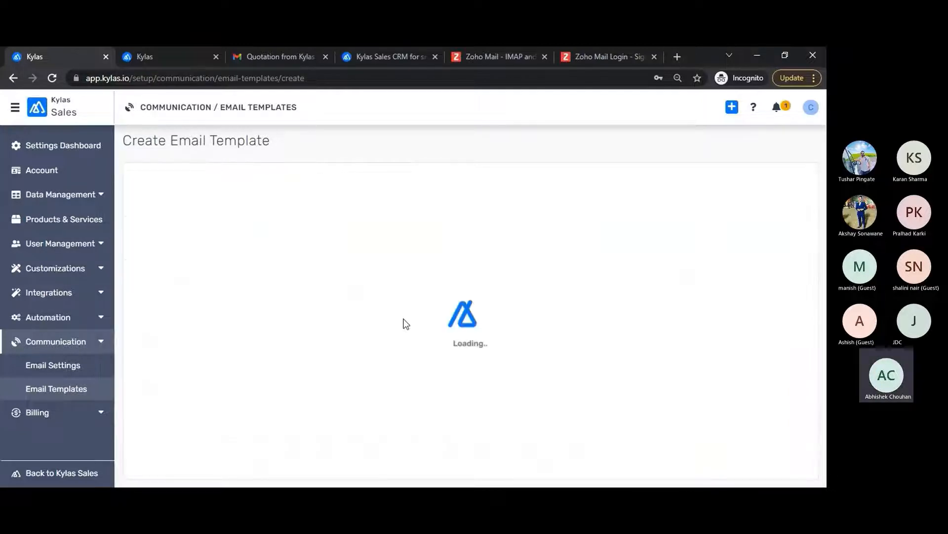
Step: Compose an email to the test contact filled from the 'Welcome to contact' template
{"action": "left_click", "coordinate": [173, 56]}
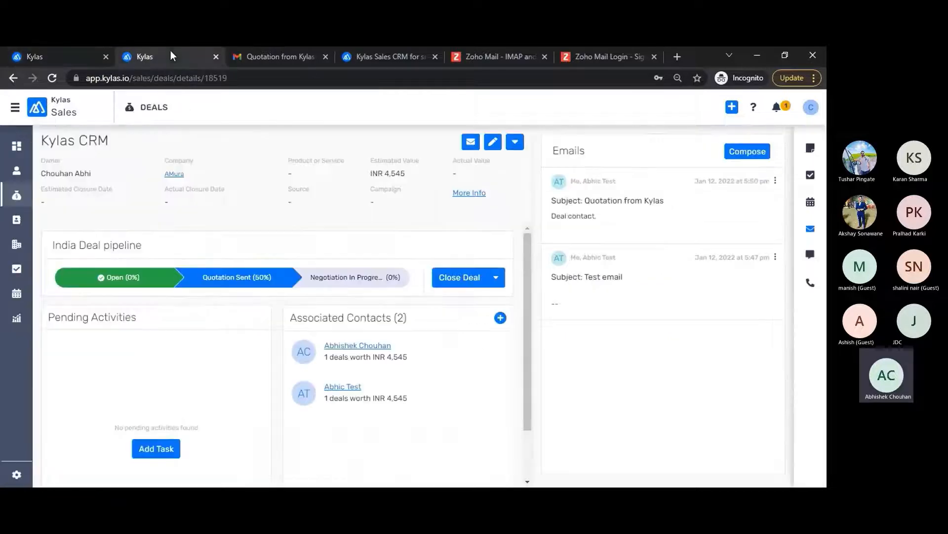
{"action": "left_click", "coordinate": [17, 221]}
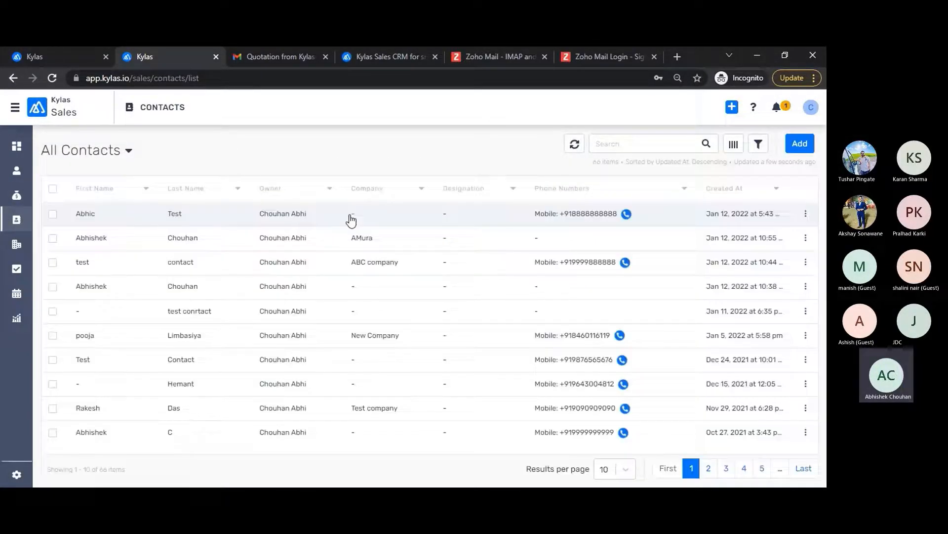
{"action": "left_click", "coordinate": [352, 220]}
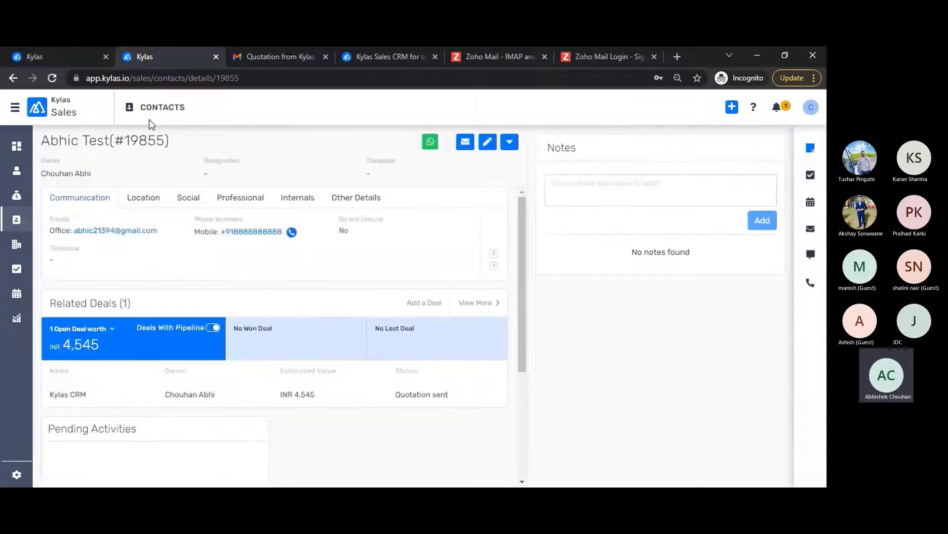
{"action": "left_click", "coordinate": [810, 228]}
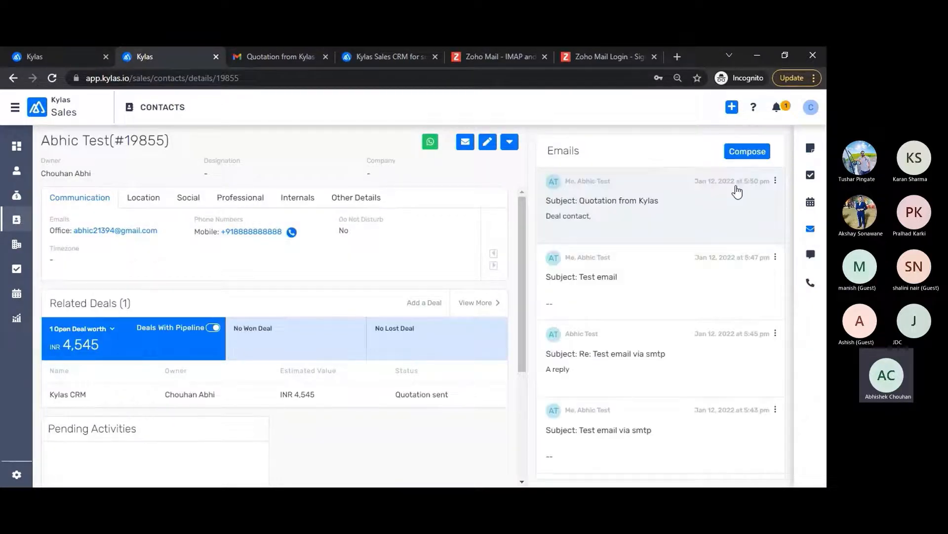
{"action": "left_click", "coordinate": [759, 149]}
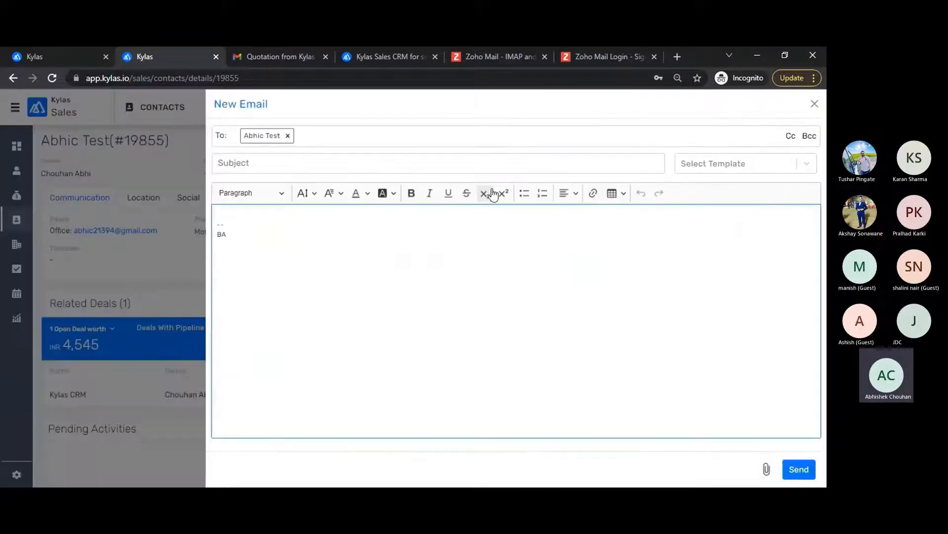
{"action": "left_click", "coordinate": [712, 174]}
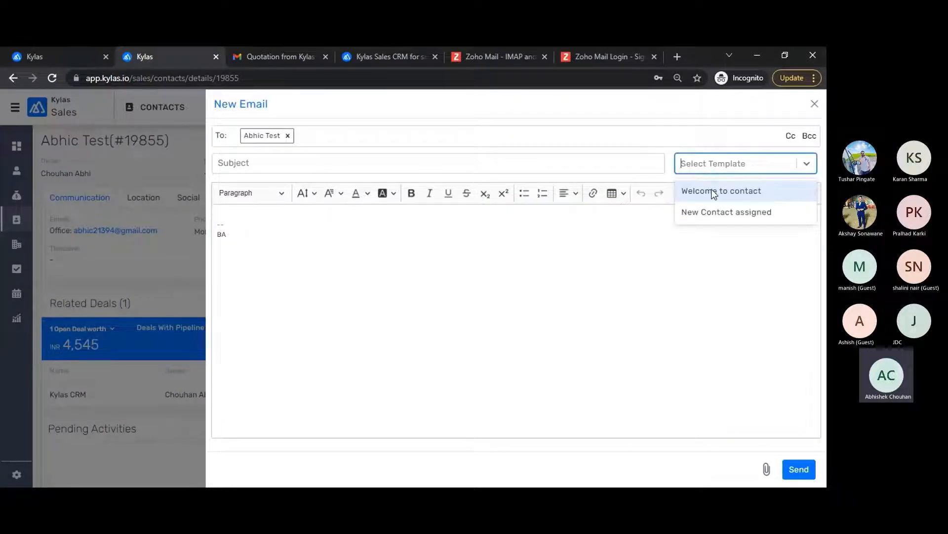
{"action": "left_click", "coordinate": [714, 193]}
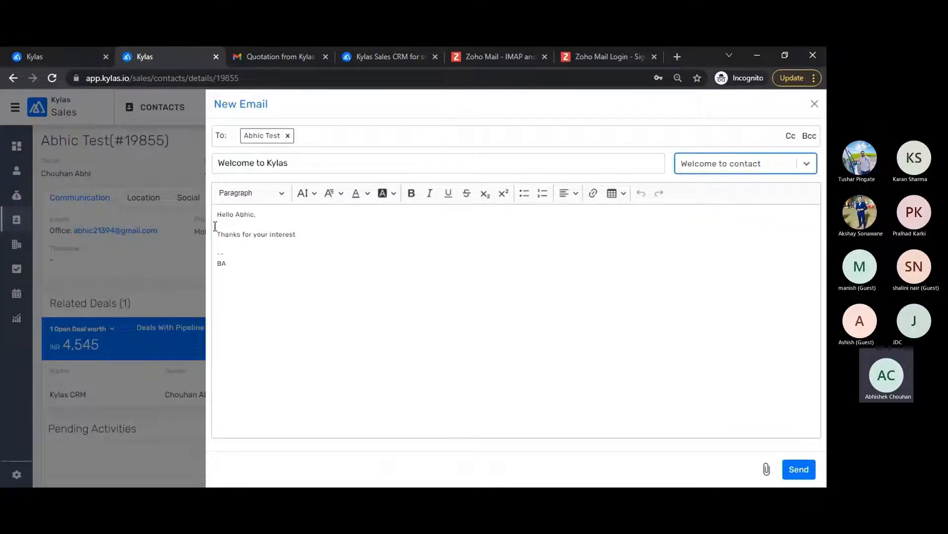
{"action": "left_click_drag", "start_coordinate": [236, 215], "coordinate": [270, 215]}
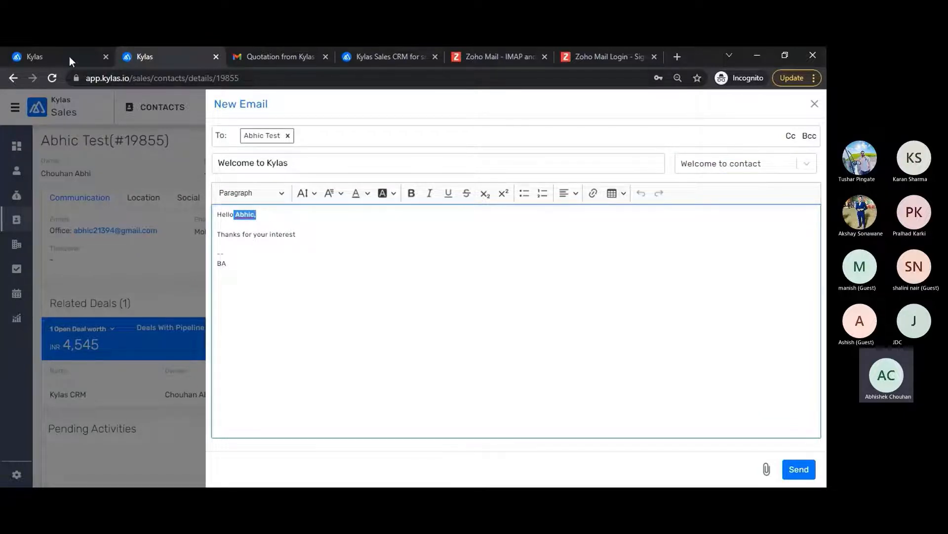
Step: Compare the greeting against the first-name variable in the 'Welcome to contact' template body
{"action": "left_click", "coordinate": [54, 49]}
{"action": "left_click", "coordinate": [286, 210]}
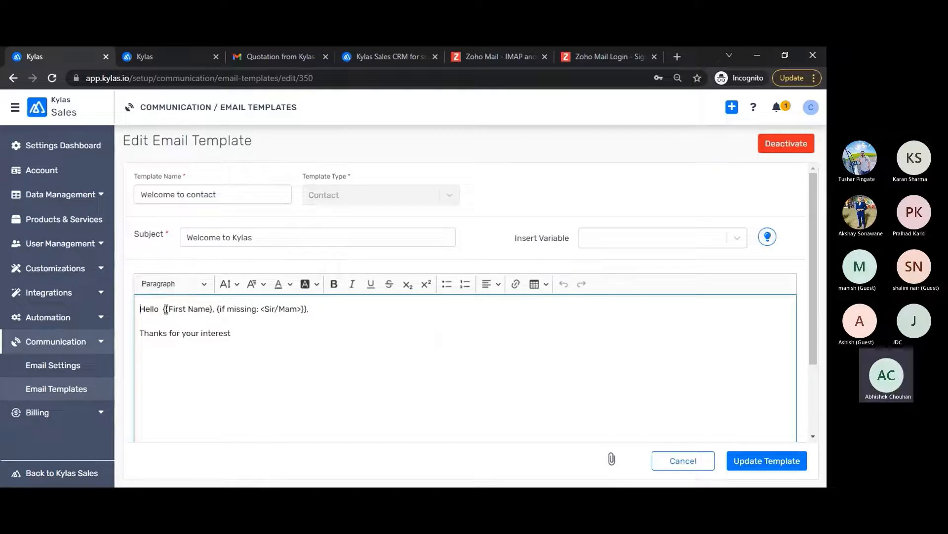
{"action": "left_click_drag", "start_coordinate": [164, 311], "coordinate": [207, 314]}
{"action": "left_click", "coordinate": [216, 314]}
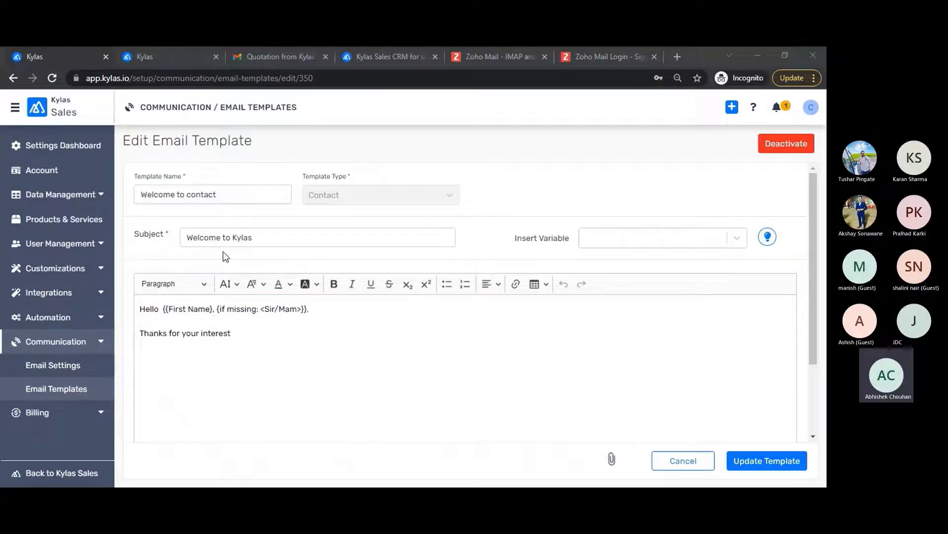
Step: Return to the email draft and send it to the contact
{"action": "left_click", "coordinate": [161, 51]}
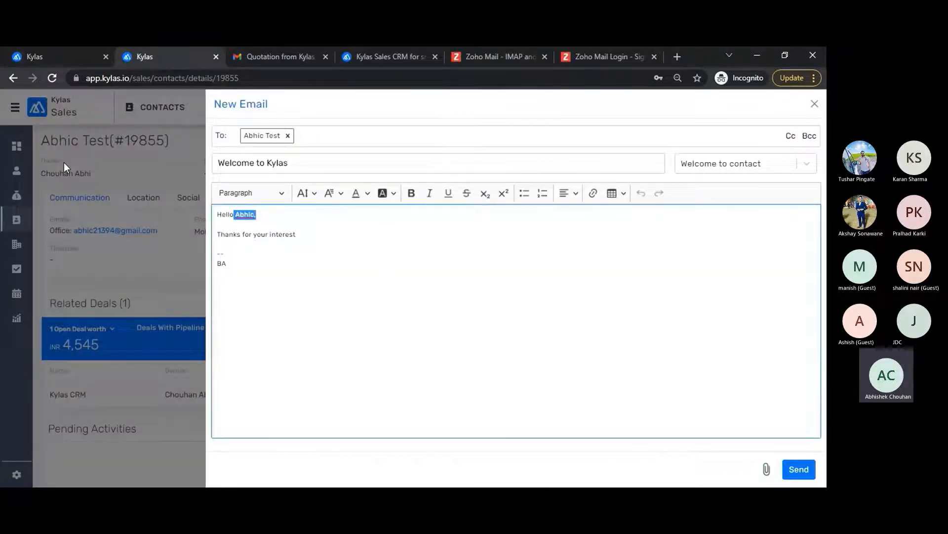
{"action": "left_click", "coordinate": [247, 216]}
{"action": "left_click", "coordinate": [279, 220]}
{"action": "left_click", "coordinate": [799, 469]}
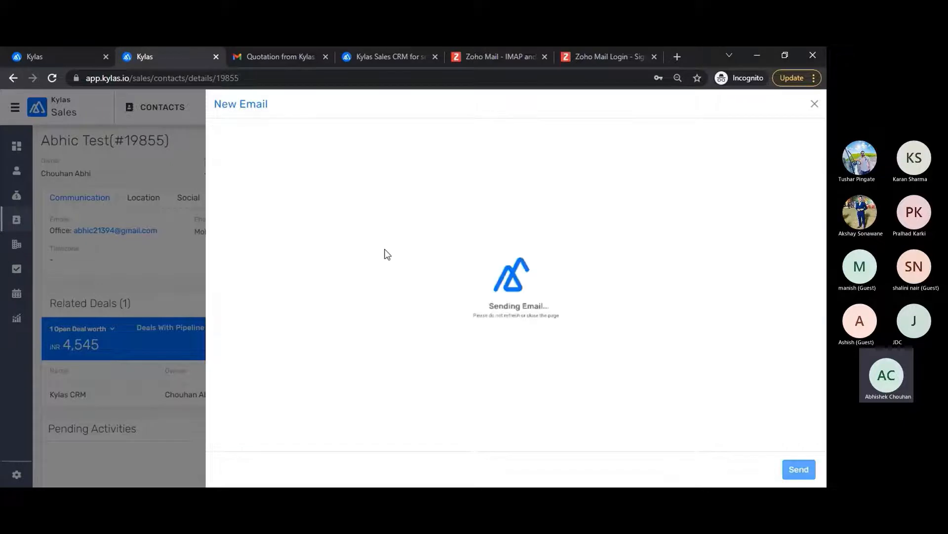
Step: Check the Gmail inbox for received mail, then return to the Kylas template editor
{"action": "left_click", "coordinate": [269, 58]}
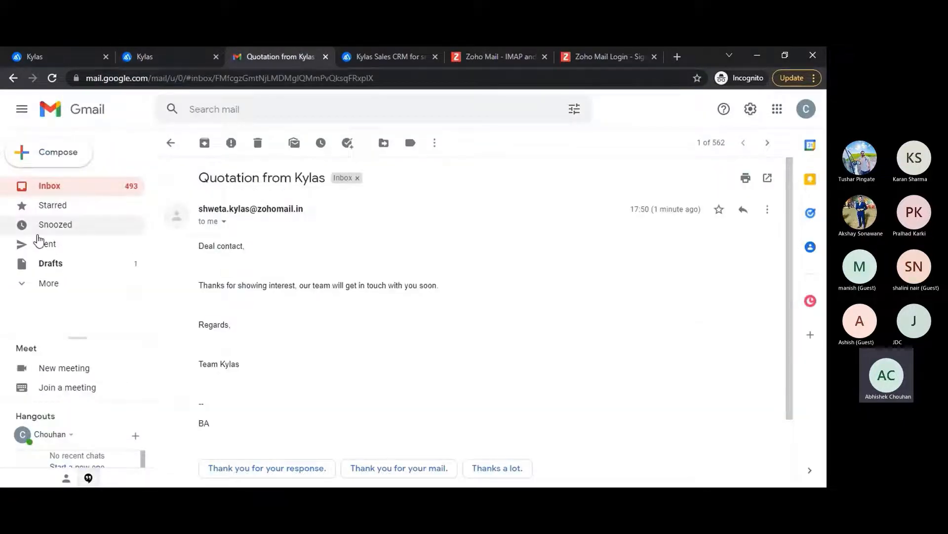
{"action": "left_click", "coordinate": [48, 186]}
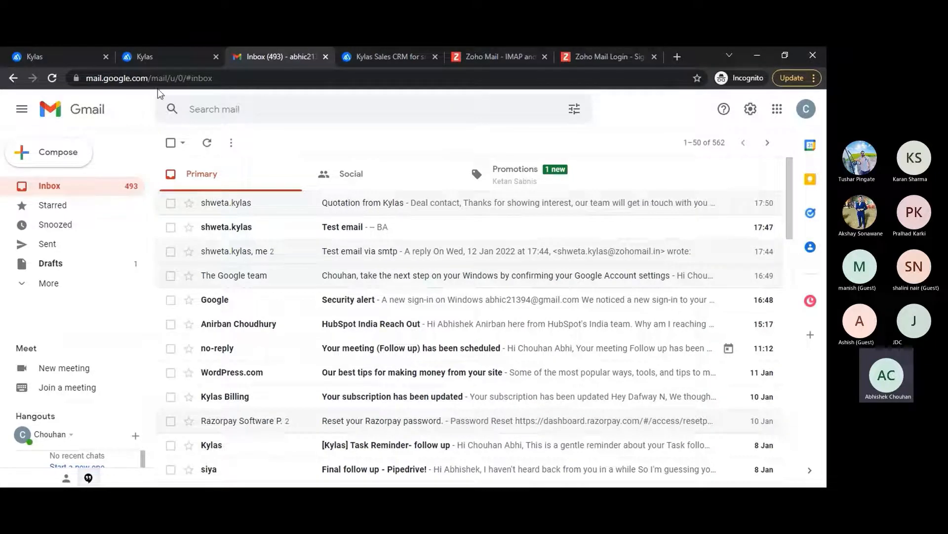
{"action": "left_click", "coordinate": [47, 53]}
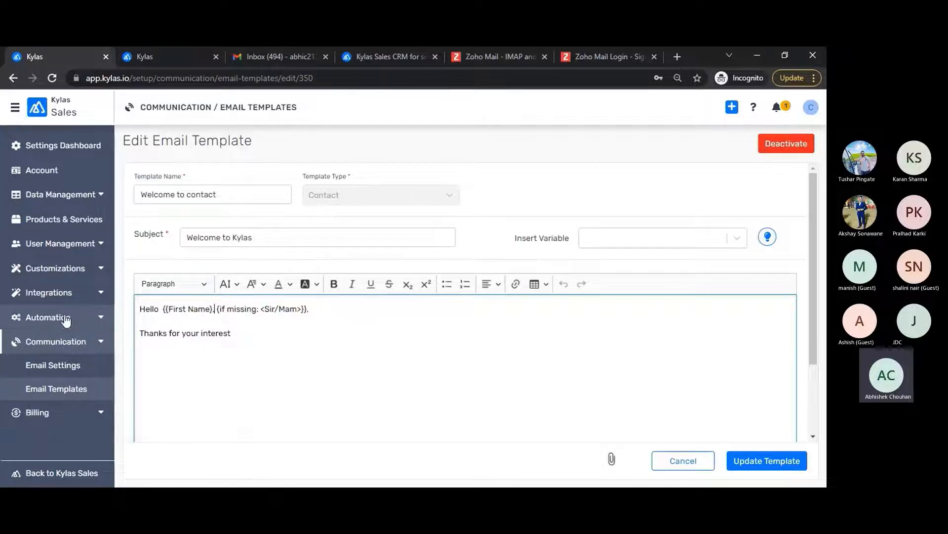
Step: Create a new workflow named 'Send email to contact' from Automation > Workflows
{"action": "left_click", "coordinate": [82, 321]}
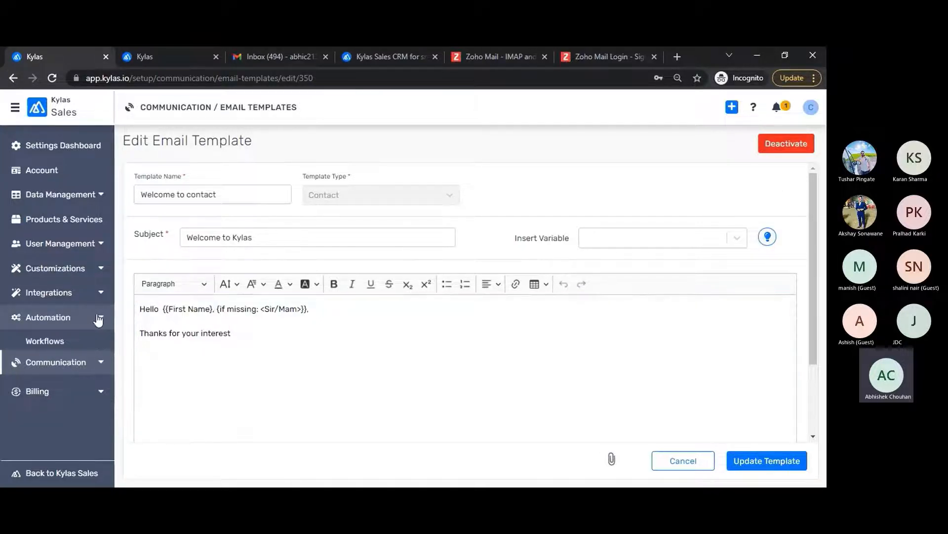
{"action": "left_click", "coordinate": [55, 342]}
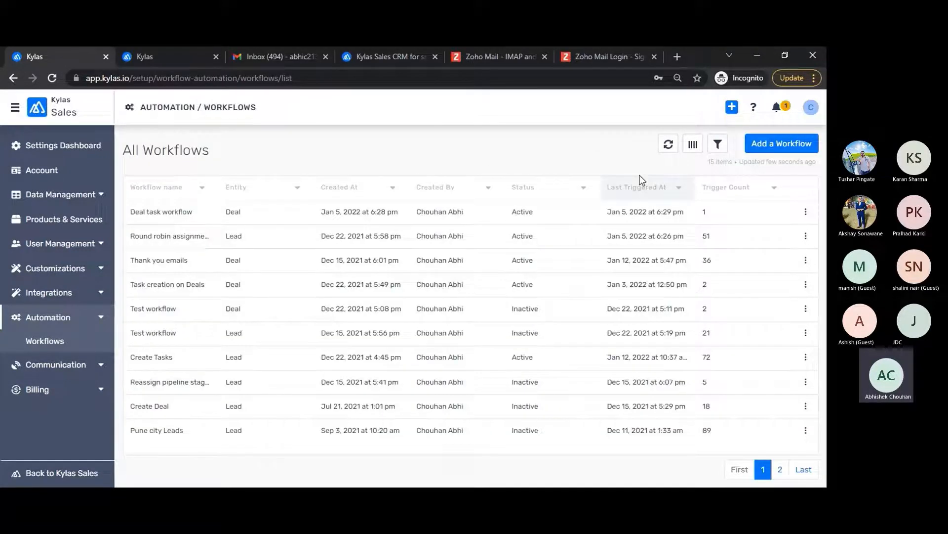
{"action": "left_click", "coordinate": [780, 144]}
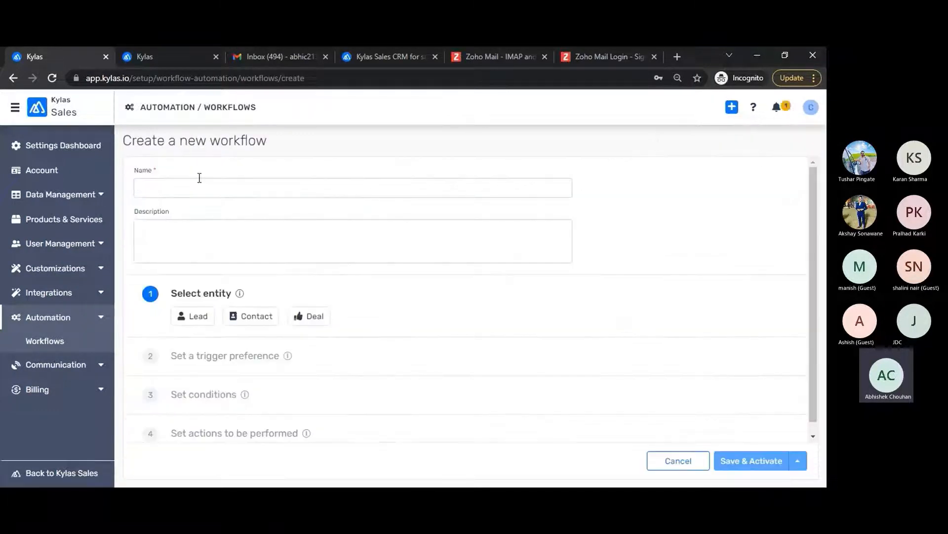
{"action": "left_click", "coordinate": [203, 193]}
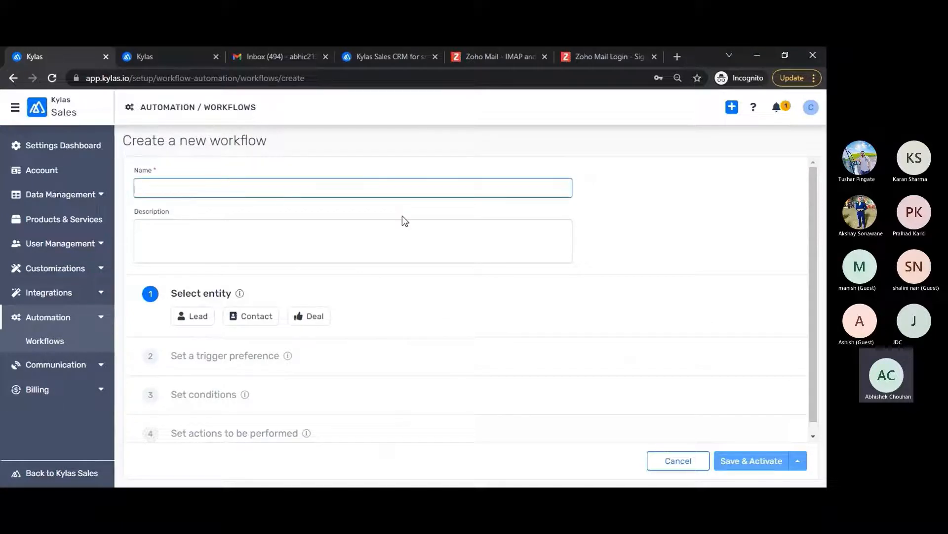
{"action": "type", "text": "Send email to contact"}
Step: Target Contacts with an event trigger 'When a contact is created', applied to All Contacts
{"action": "left_click", "coordinate": [247, 320]}
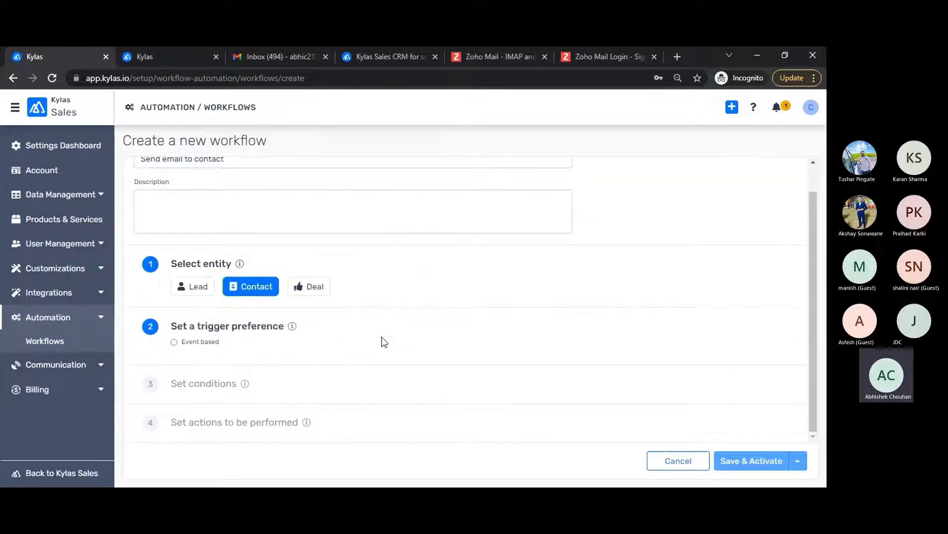
{"action": "left_click", "coordinate": [189, 344]}
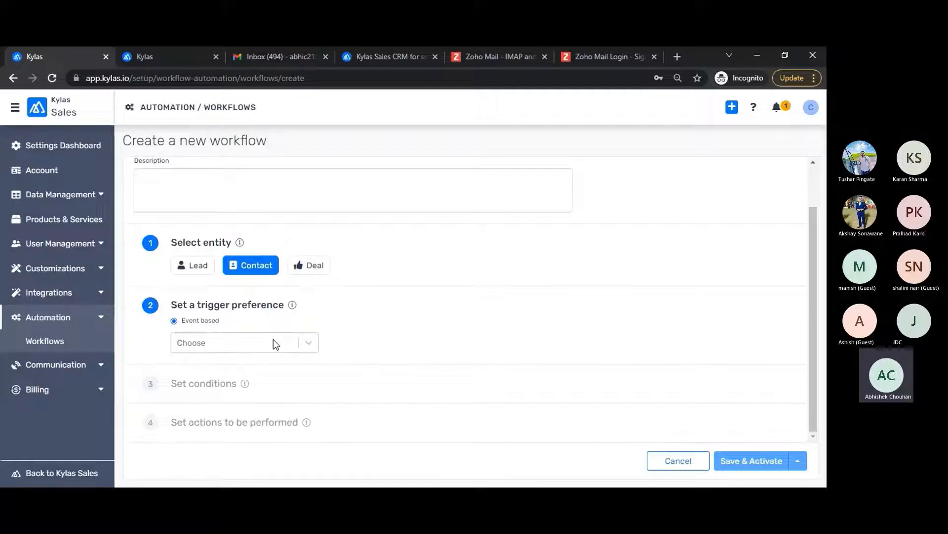
{"action": "left_click", "coordinate": [273, 340]}
{"action": "left_click", "coordinate": [230, 369]}
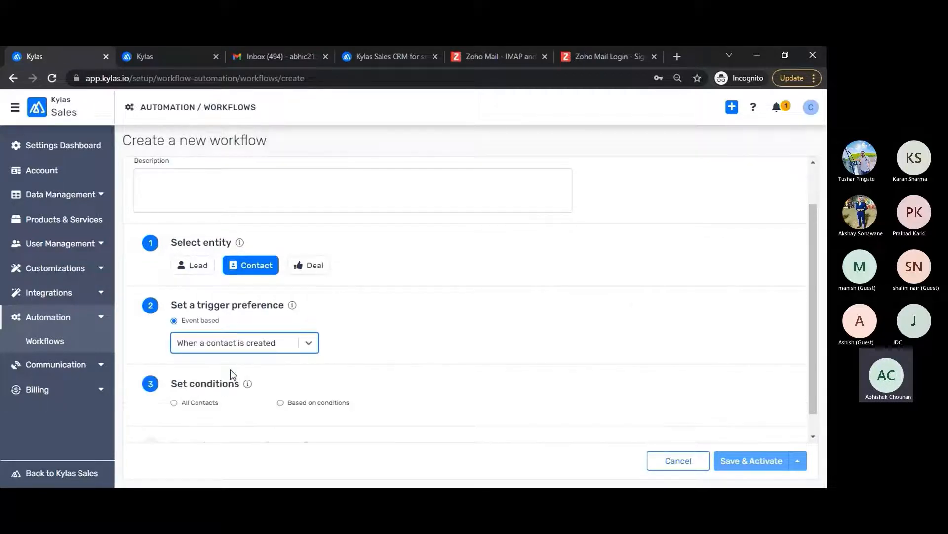
{"action": "left_click", "coordinate": [200, 384]}
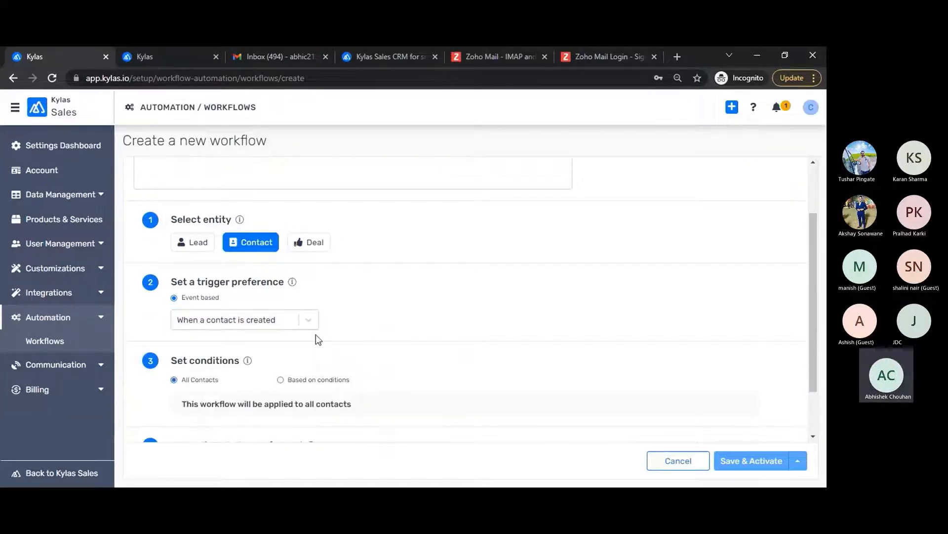
{"action": "scroll", "coordinate": [368, 348], "scroll_direction": "down", "scroll_amount": 1}
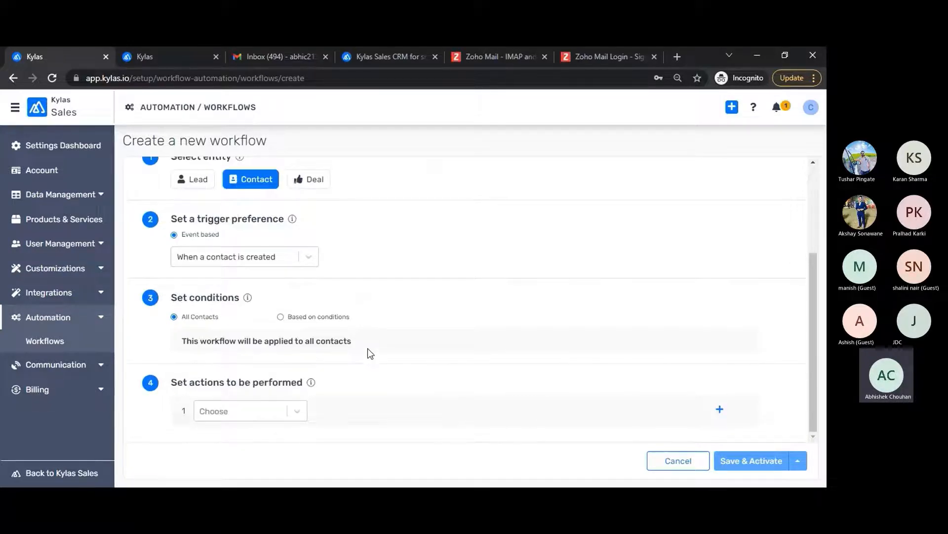
{"action": "scroll", "coordinate": [368, 348], "scroll_direction": "up", "scroll_amount": 2}
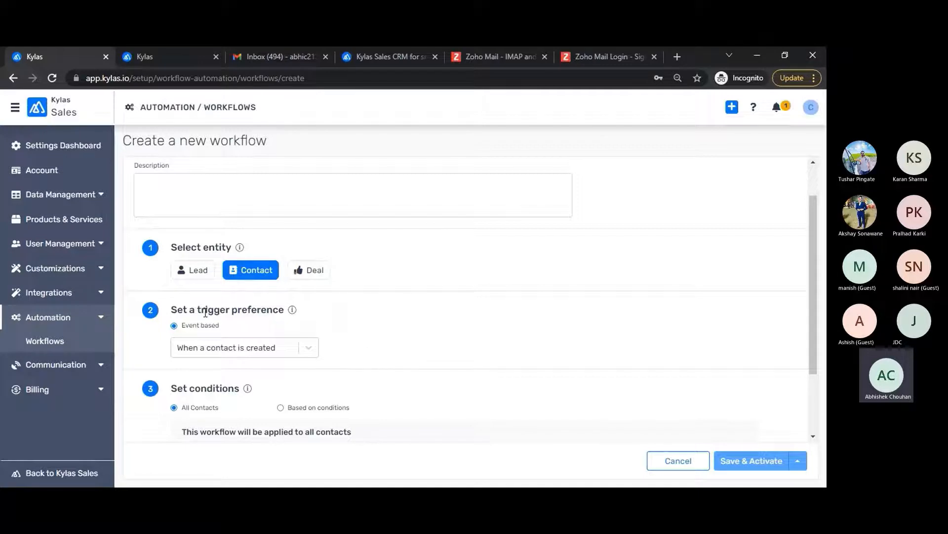
{"action": "scroll", "coordinate": [482, 296], "scroll_direction": "up", "scroll_amount": 1}
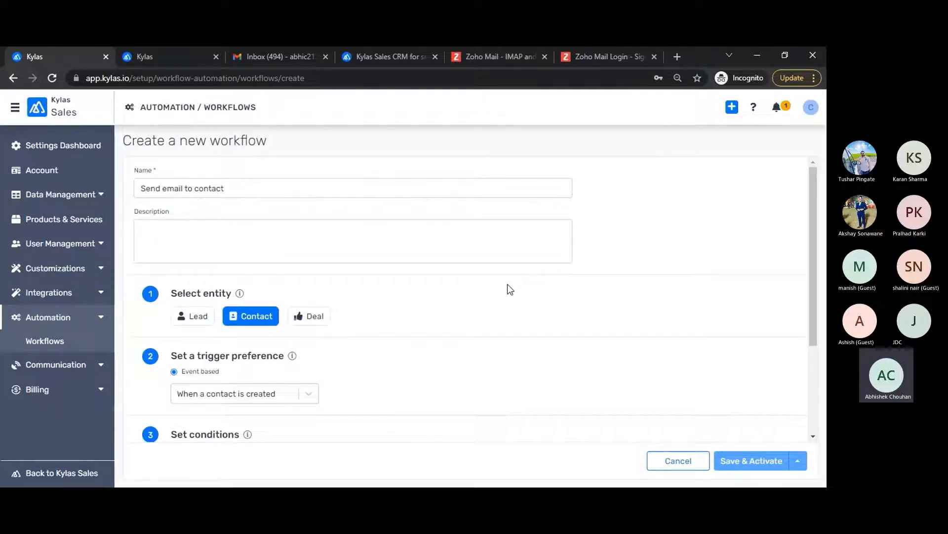
{"action": "scroll", "coordinate": [446, 336], "scroll_direction": "down", "scroll_amount": 3}
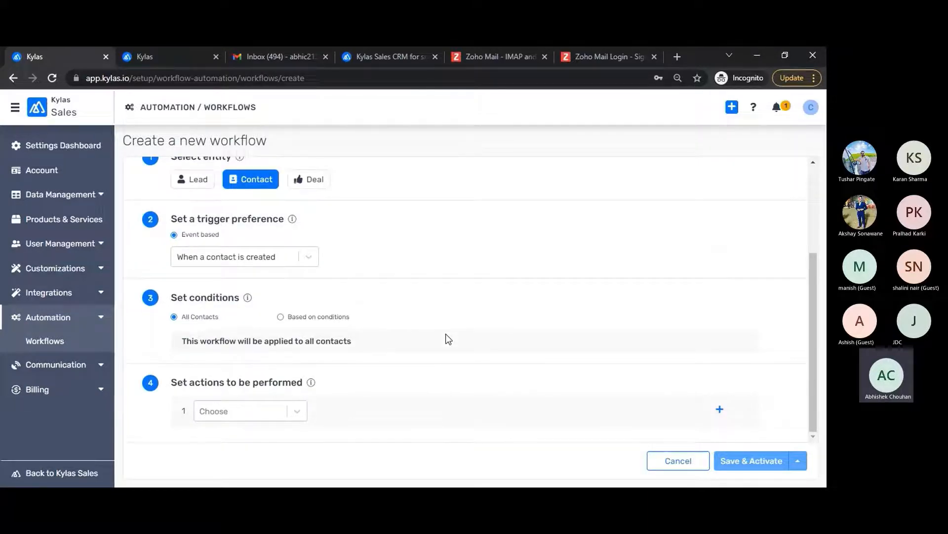
{"action": "left_click", "coordinate": [261, 411]}
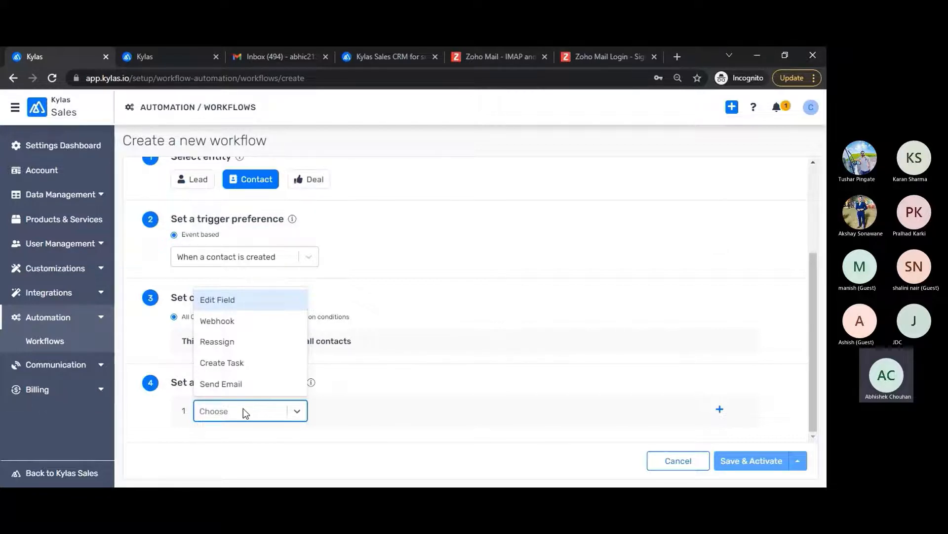
Step: Add a Send Email action using the Welcome to contact template to the record's primary email, then save and activate
{"action": "left_click", "coordinate": [228, 384]}
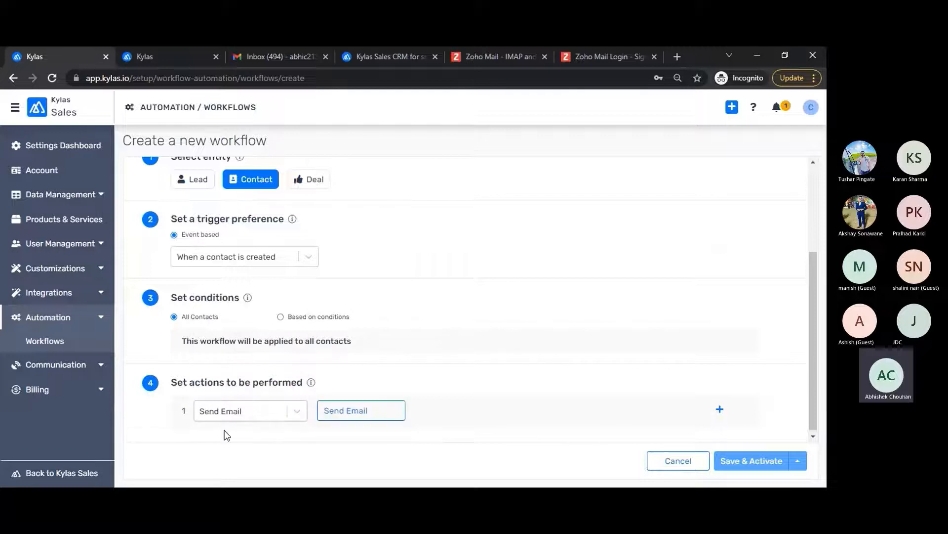
{"action": "left_click", "coordinate": [353, 410]}
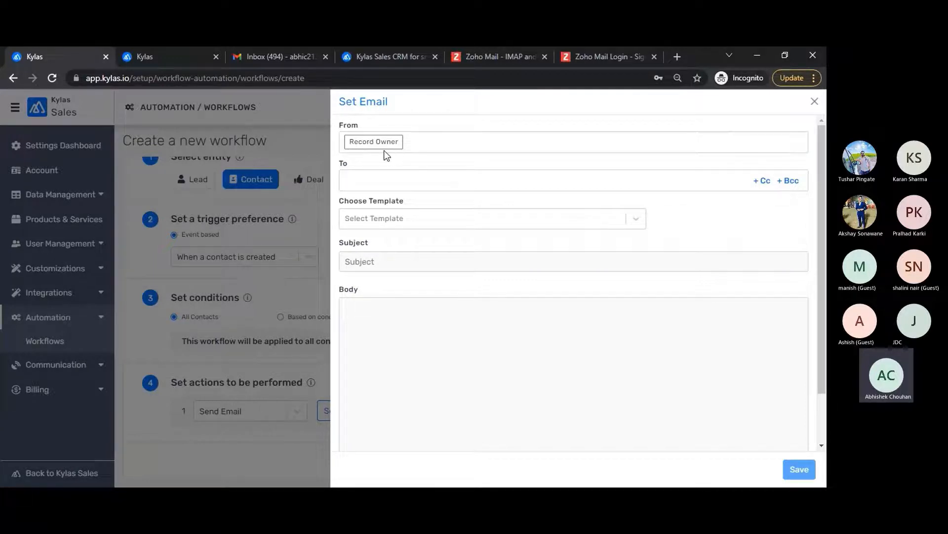
{"action": "left_click", "coordinate": [386, 179]}
{"action": "left_click", "coordinate": [387, 221]}
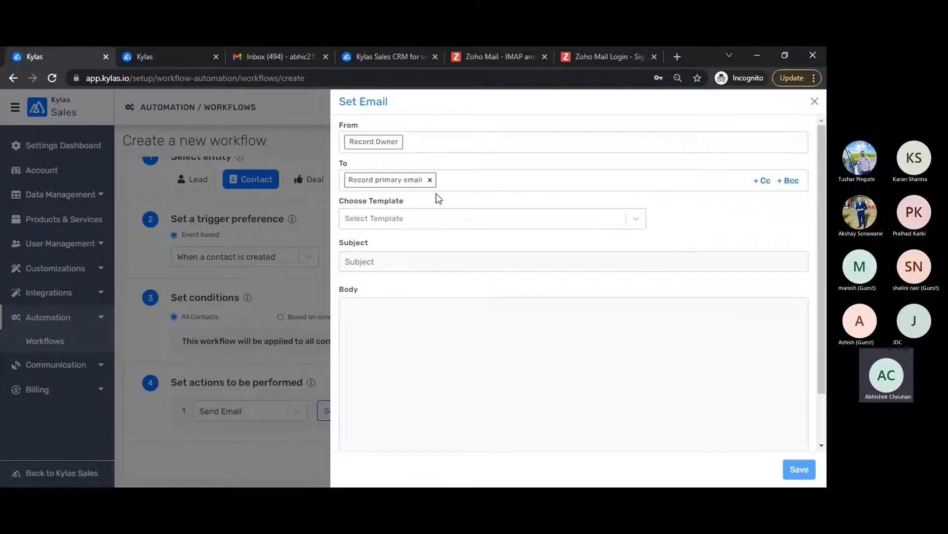
{"action": "left_click", "coordinate": [413, 220]}
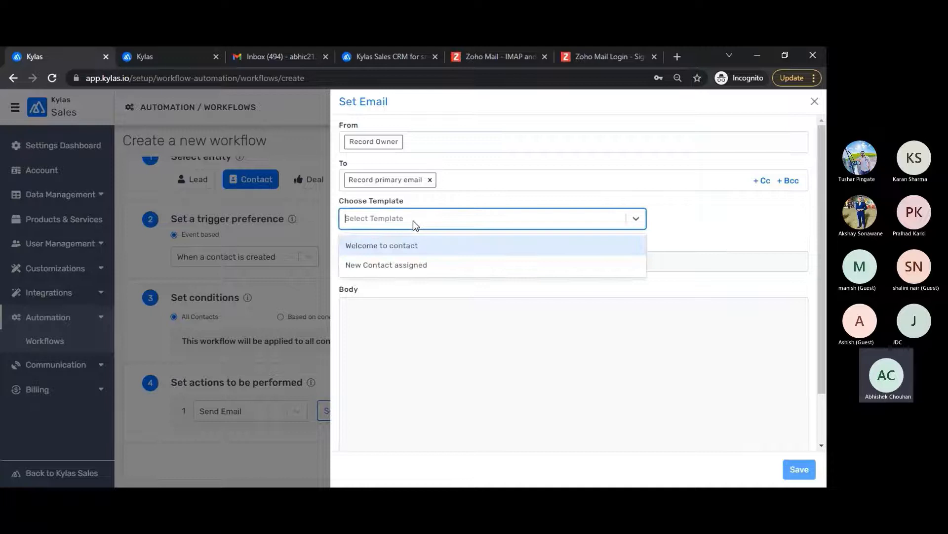
{"action": "left_click", "coordinate": [382, 249]}
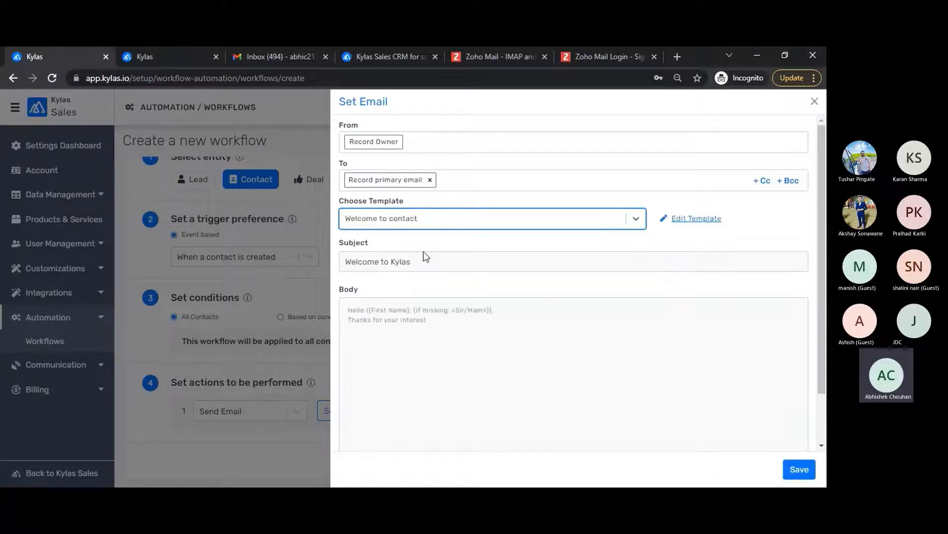
{"action": "left_click", "coordinate": [799, 469]}
{"action": "scroll", "coordinate": [526, 331], "scroll_direction": "up", "scroll_amount": 5}
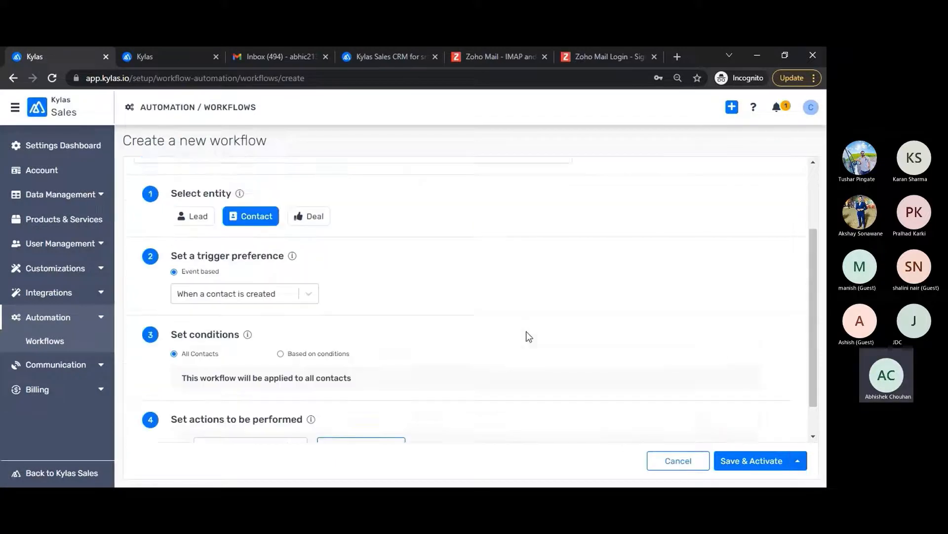
{"action": "scroll", "coordinate": [526, 331], "scroll_direction": "down", "scroll_amount": 5}
{"action": "left_click", "coordinate": [743, 460]}
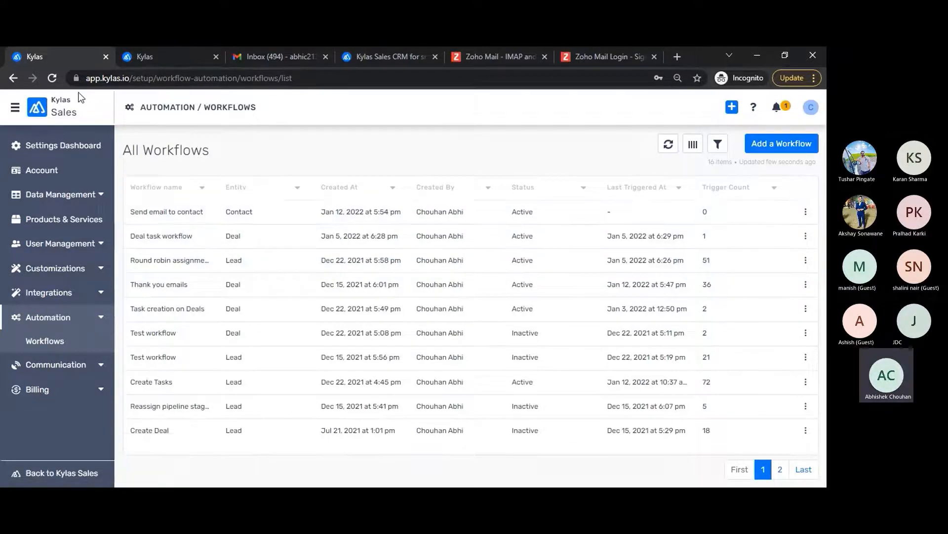
Step: Start a new contact from the Contacts list in the second Kylas tab
{"action": "left_click", "coordinate": [155, 63]}
{"action": "left_click", "coordinate": [17, 219]}
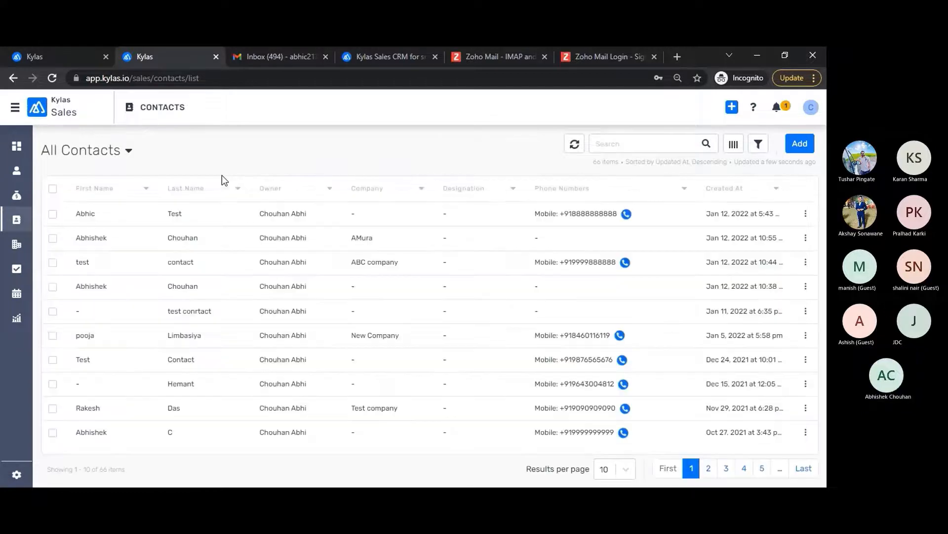
{"action": "left_click", "coordinate": [800, 143]}
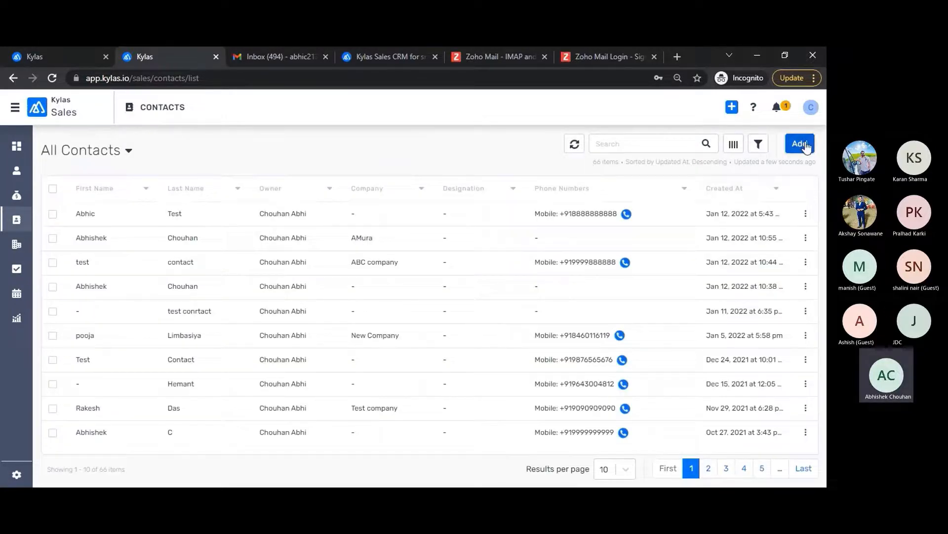
Step: Enter first name New, last name Contact, an email address and a mobile number, then save
{"action": "left_click", "coordinate": [445, 173]}
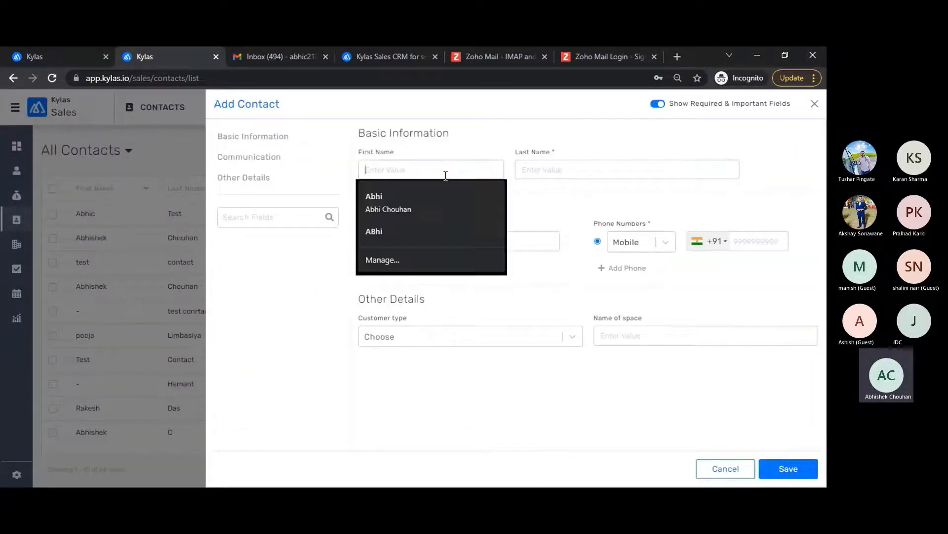
{"action": "type", "text": "New"}
{"action": "key", "text": "Tab"}
{"action": "type", "text": "C"}
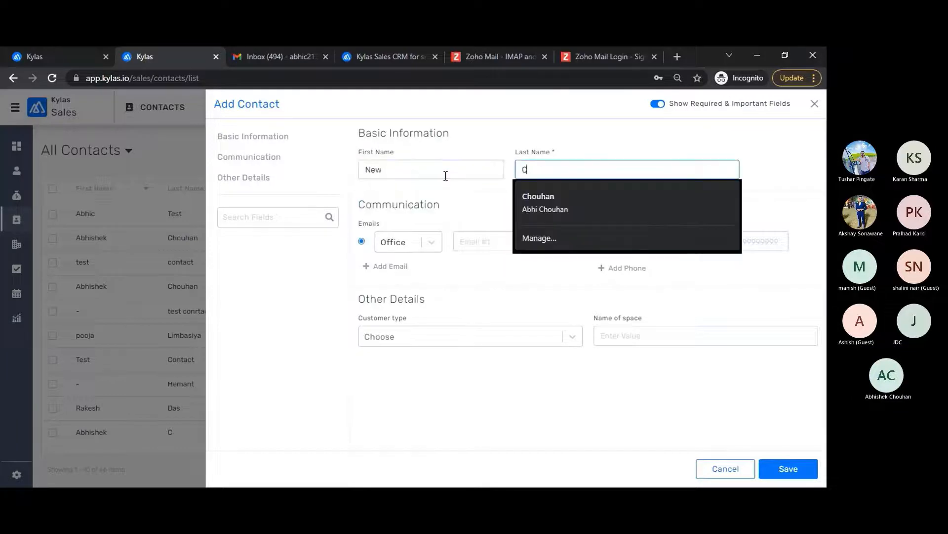
{"action": "type", "text": "ontact"}
{"action": "left_click", "coordinate": [507, 244]}
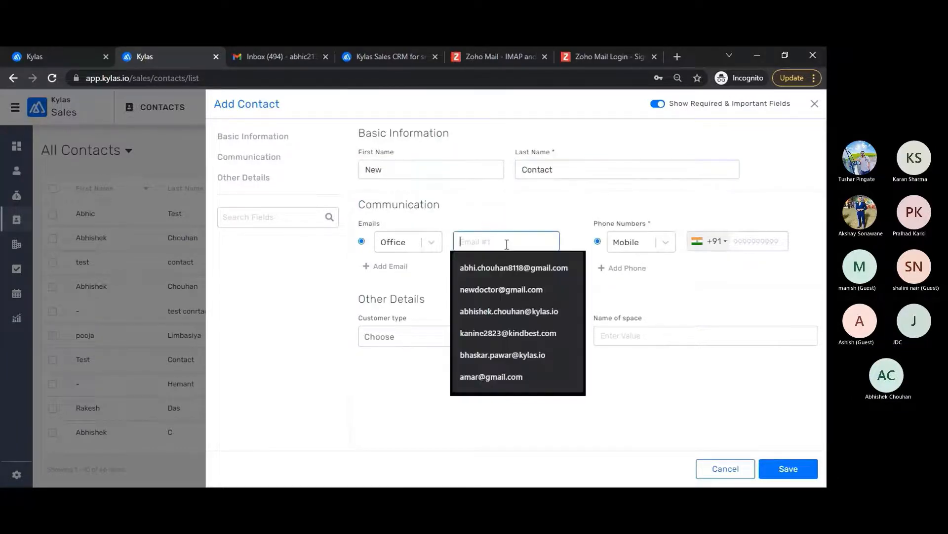
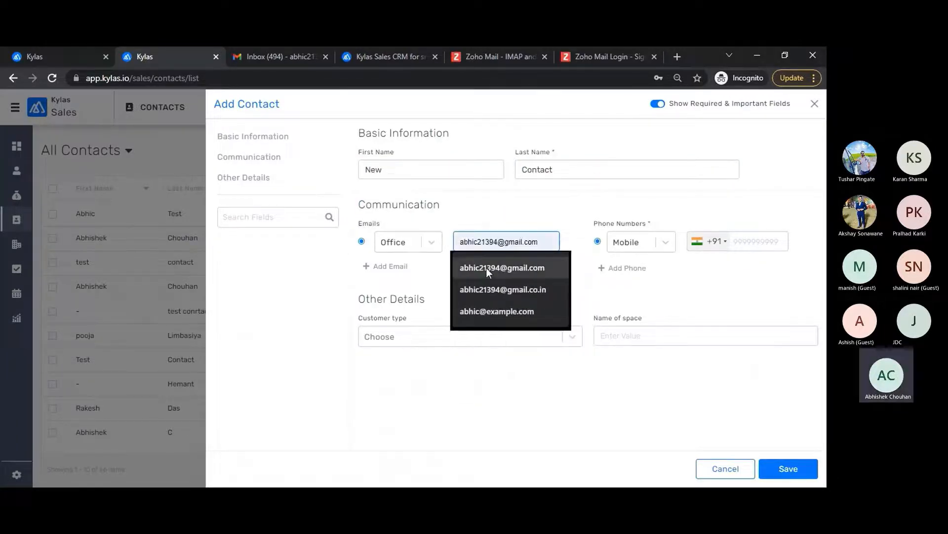
{"action": "left_click", "coordinate": [488, 270]}
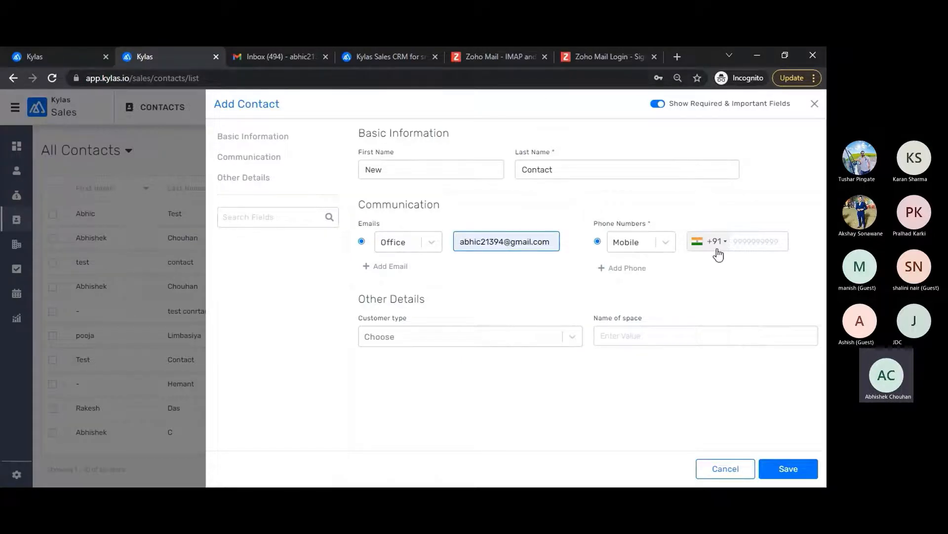
{"action": "left_click", "coordinate": [759, 247]}
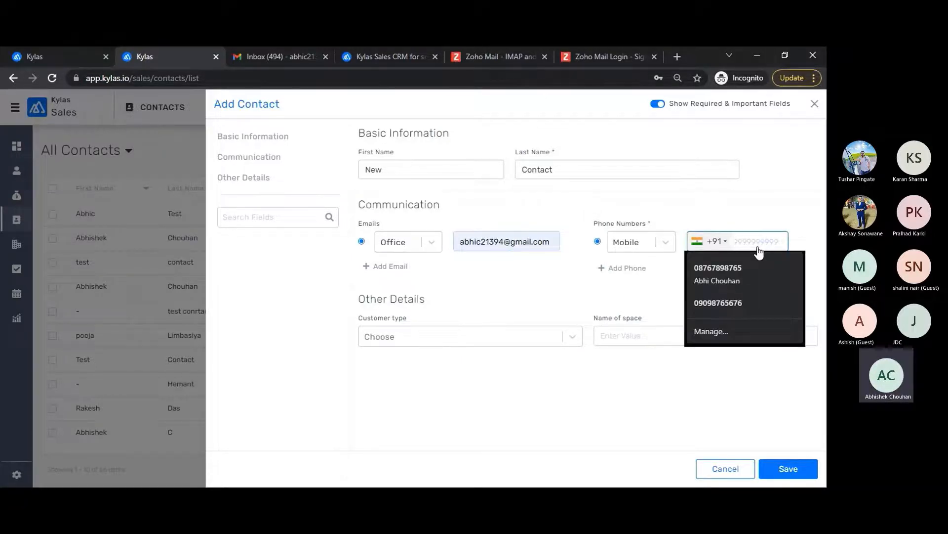
{"action": "type", "text": "999999"}
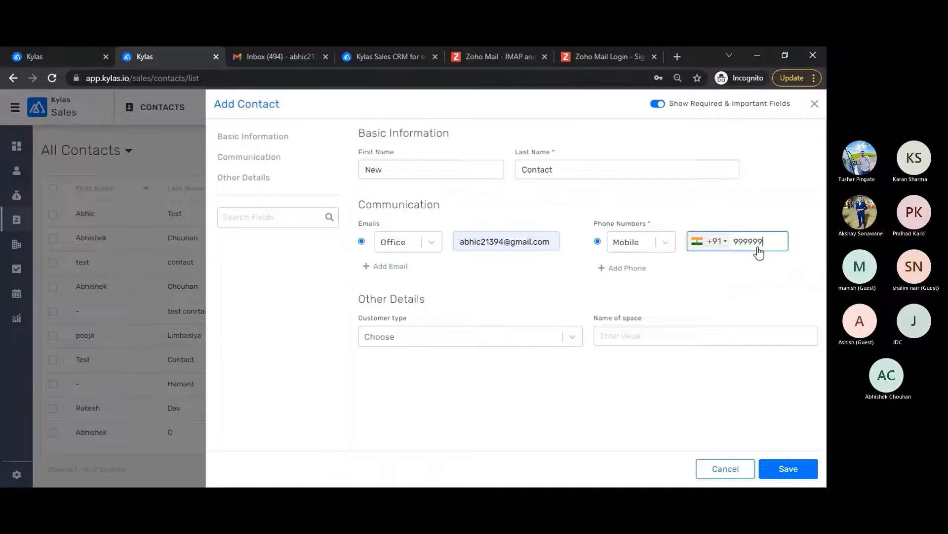
{"action": "type", "text": "9999"}
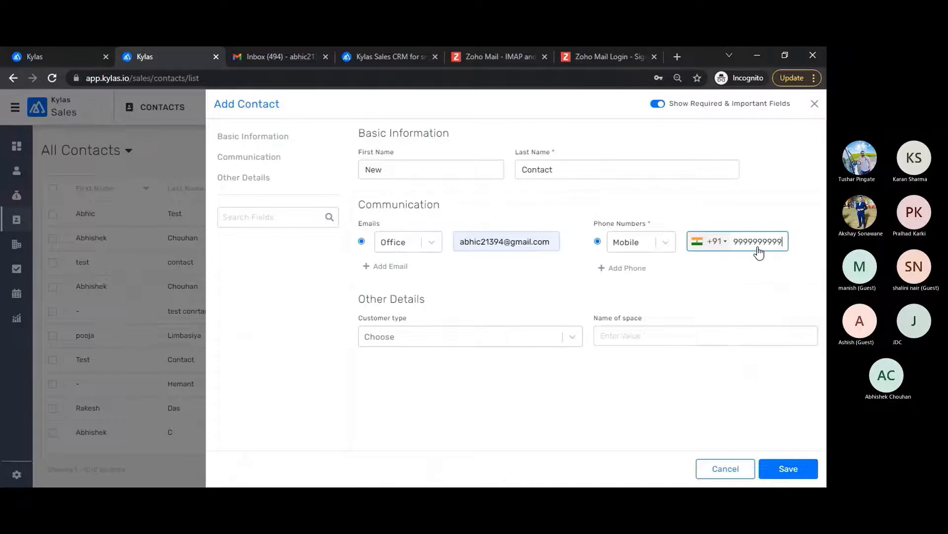
{"action": "left_click", "coordinate": [786, 470]}
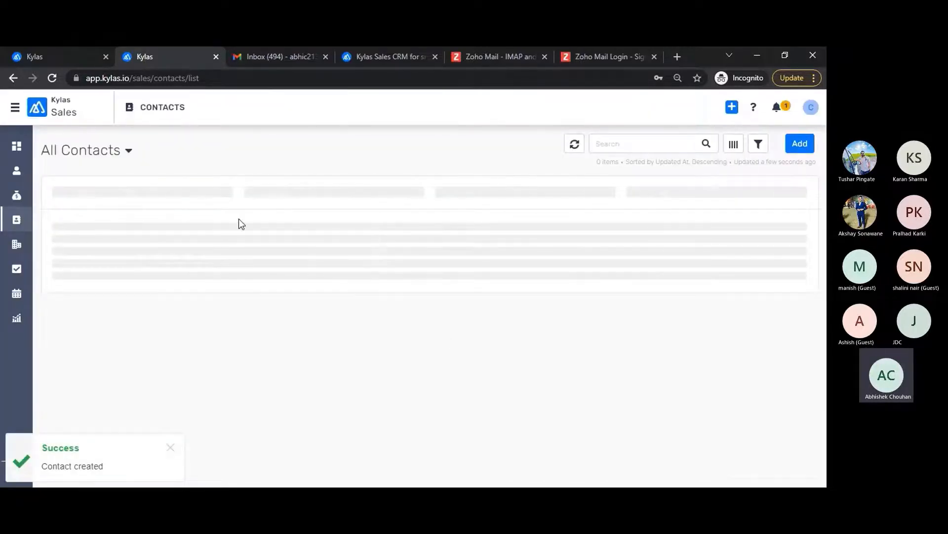
Step: In the New Contact record, open the Welcome to Kylas email and check its sender and recipient
{"action": "left_click", "coordinate": [275, 220]}
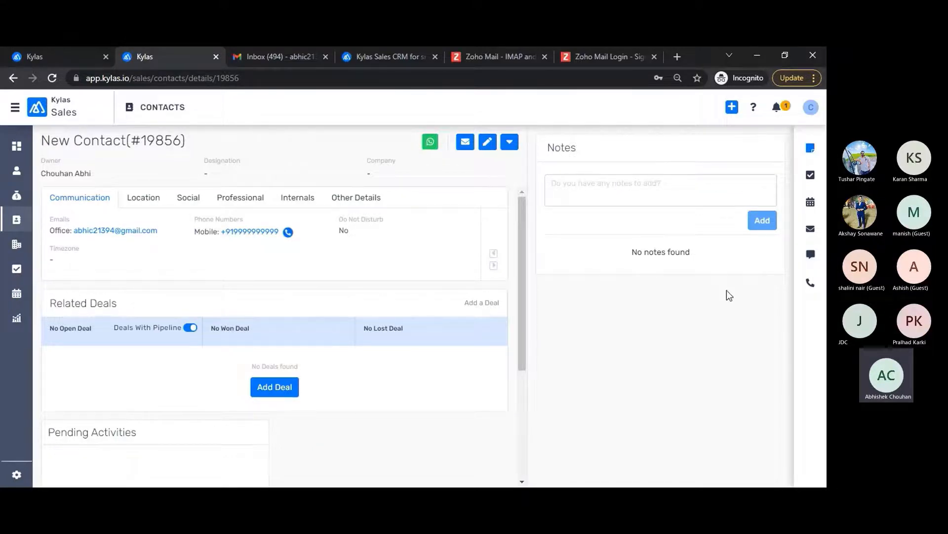
{"action": "left_click", "coordinate": [810, 228]}
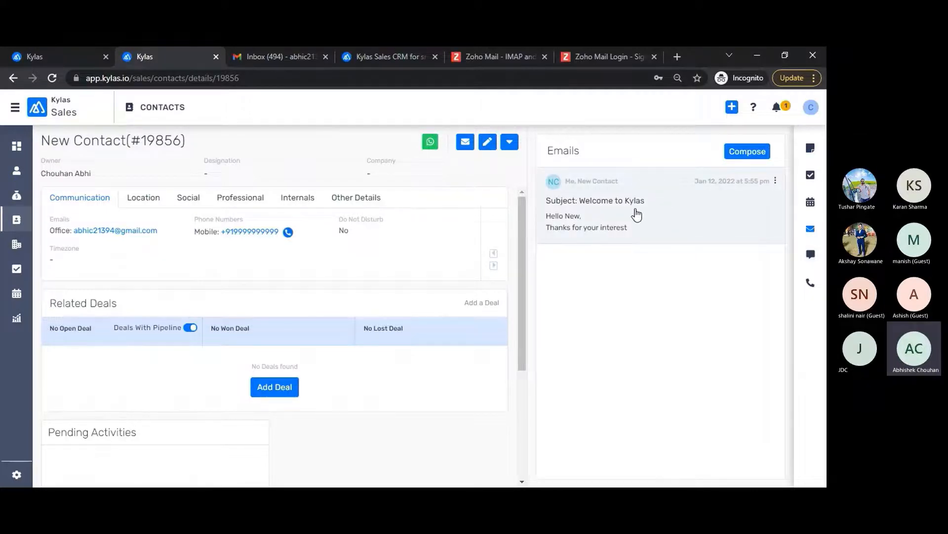
{"action": "left_click", "coordinate": [650, 220]}
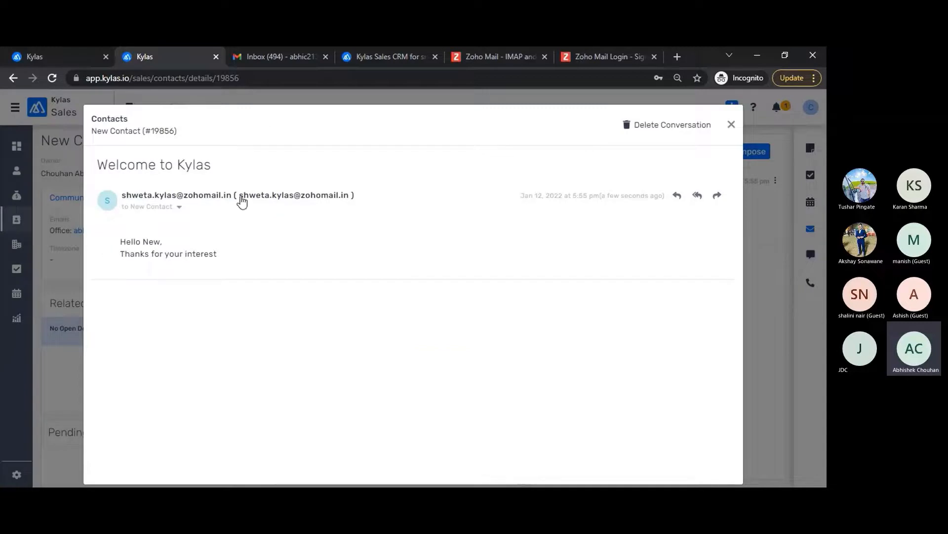
{"action": "left_click_drag", "start_coordinate": [126, 195], "coordinate": [235, 200]}
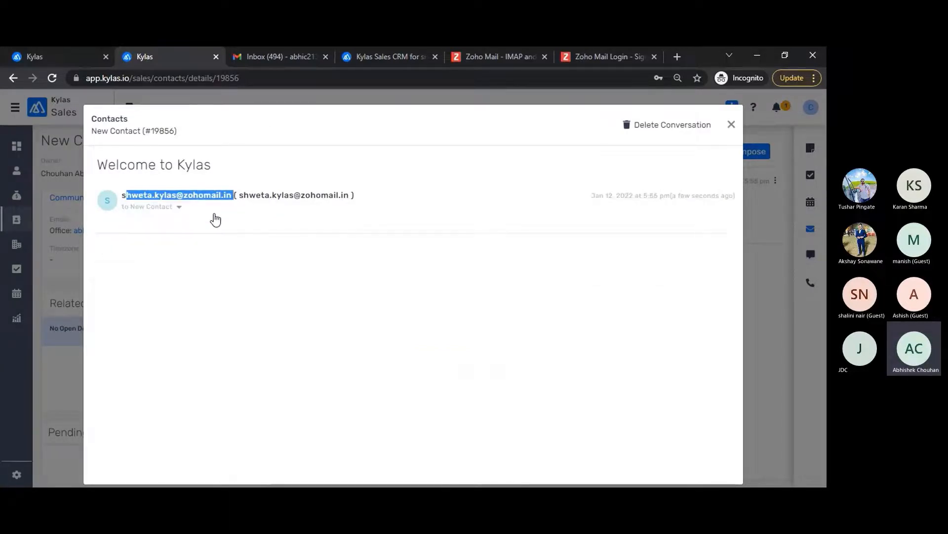
{"action": "left_click", "coordinate": [178, 207]}
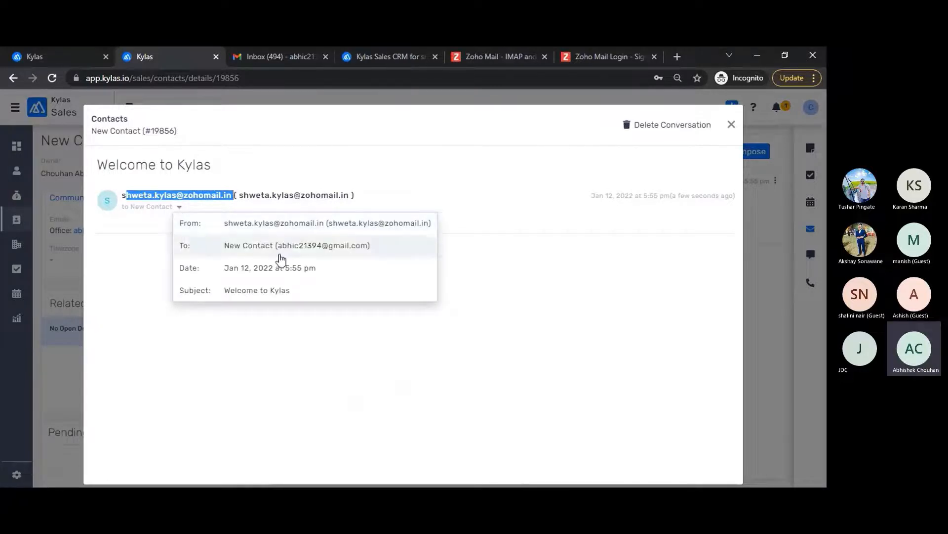
{"action": "left_click_drag", "start_coordinate": [274, 252], "coordinate": [379, 252]}
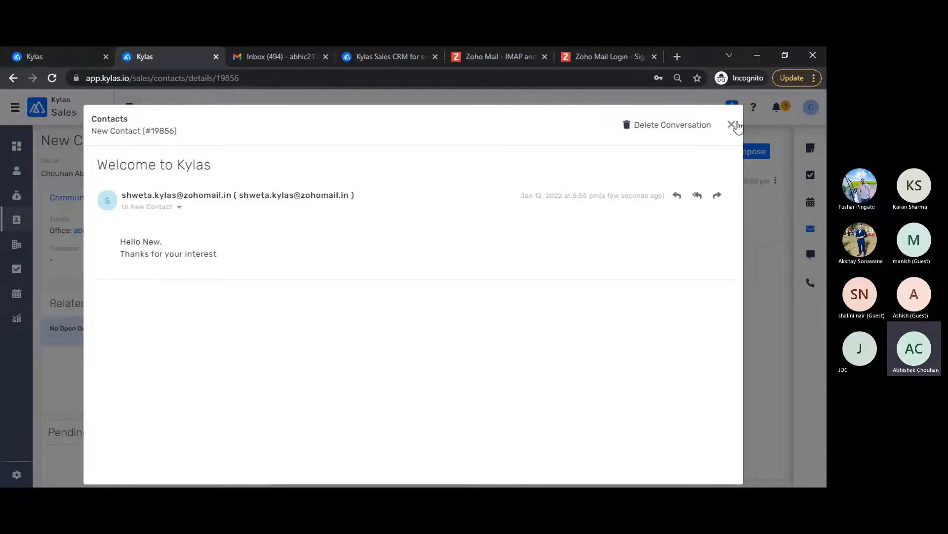
{"action": "left_click", "coordinate": [731, 124]}
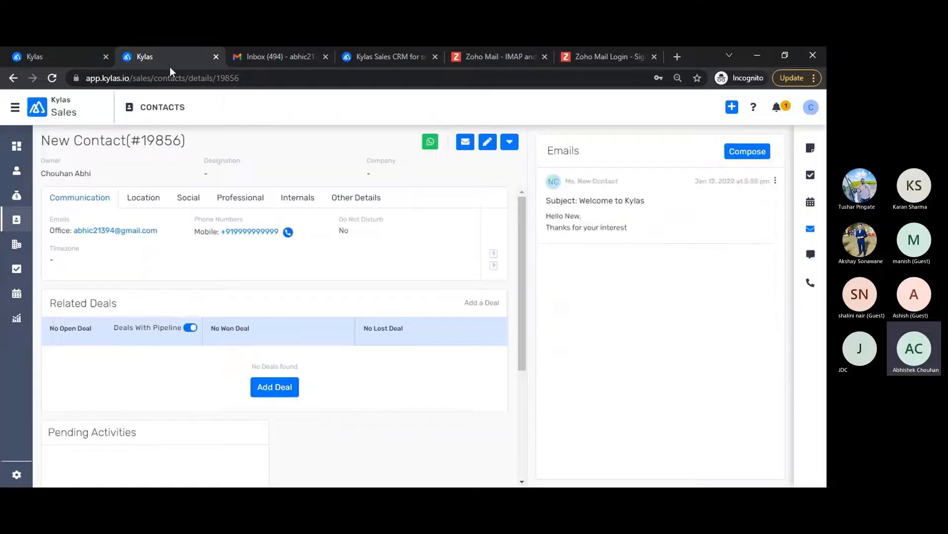
Step: Read the Welcome to Kylas email in Gmail, then return to the Kylas workflows tab
{"action": "left_click", "coordinate": [257, 56]}
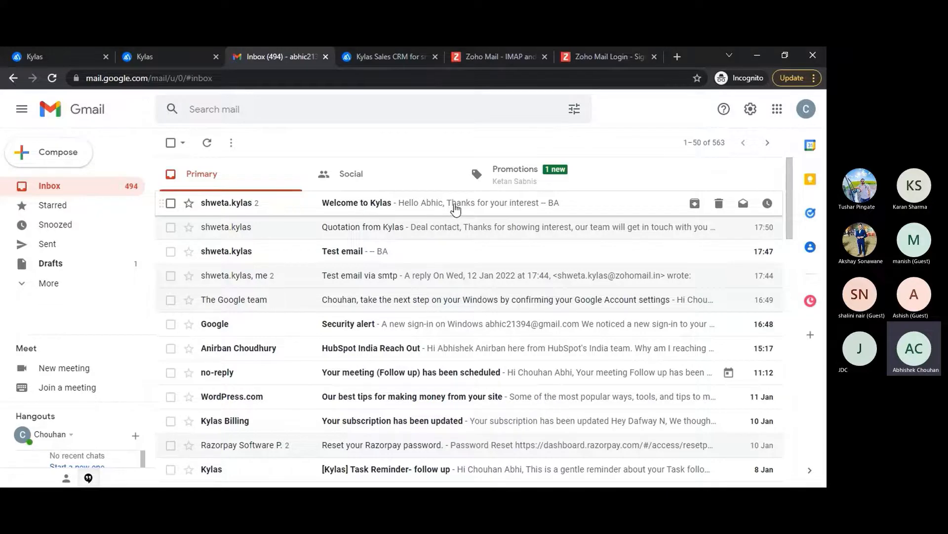
{"action": "left_click", "coordinate": [455, 210]}
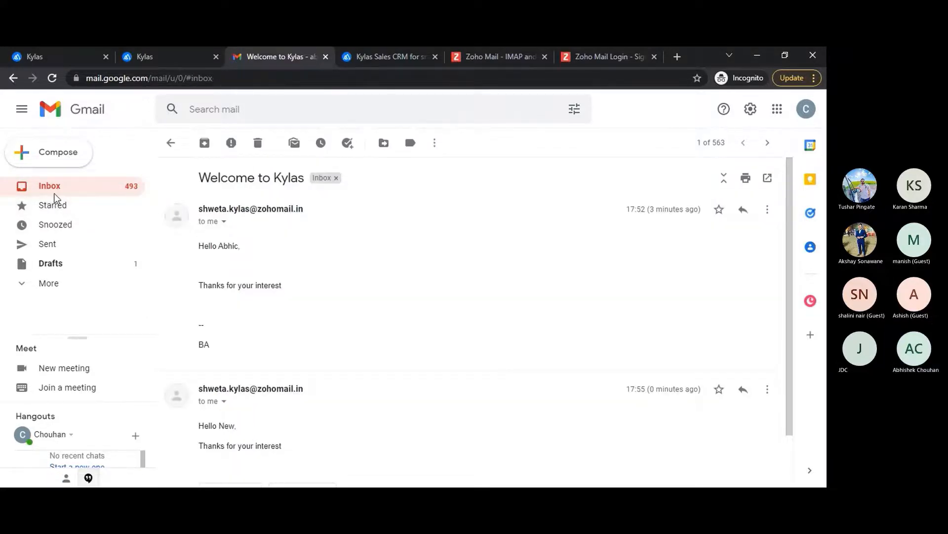
{"action": "left_click", "coordinate": [53, 190]}
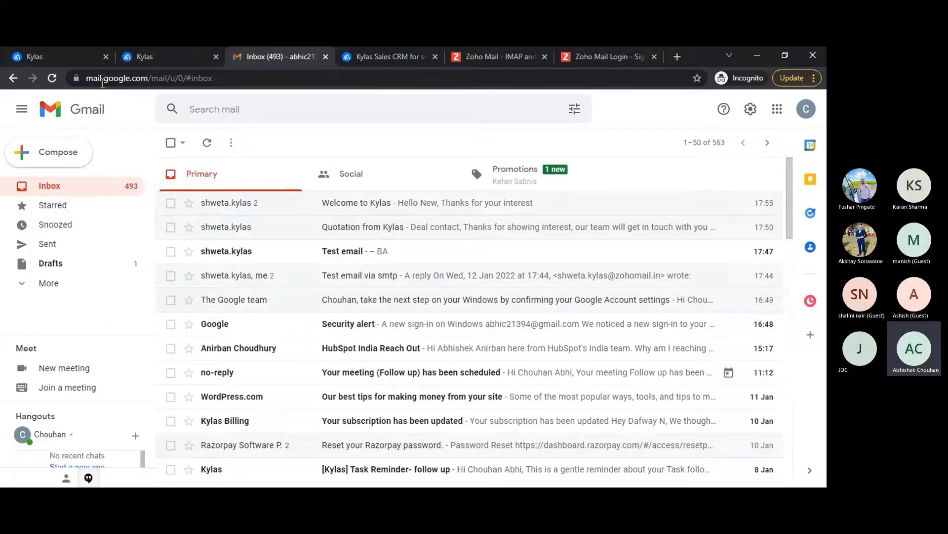
{"action": "left_click", "coordinate": [66, 52]}
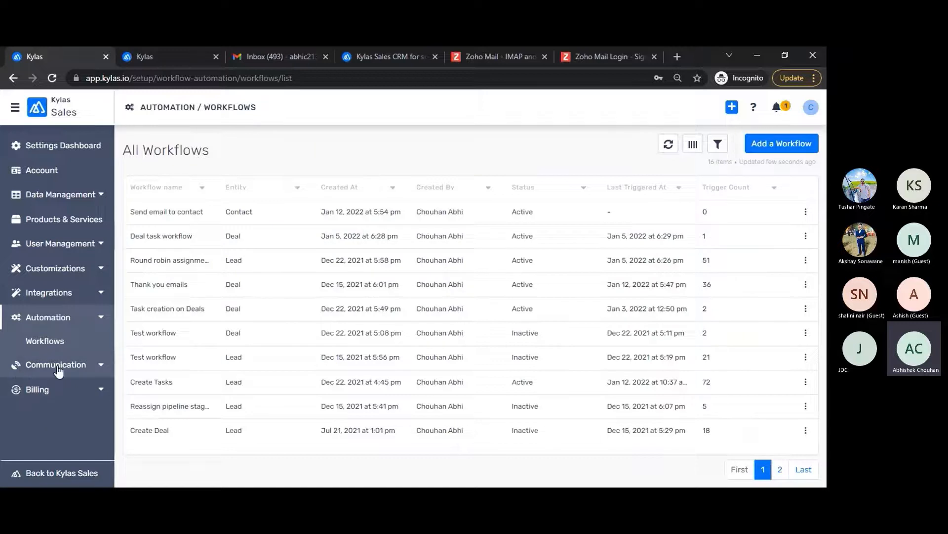
Step: Browse Email Settings and Email Templates under Communication, then go to Automation > Workflows
{"action": "left_click", "coordinate": [56, 364]}
{"action": "left_click", "coordinate": [53, 365]}
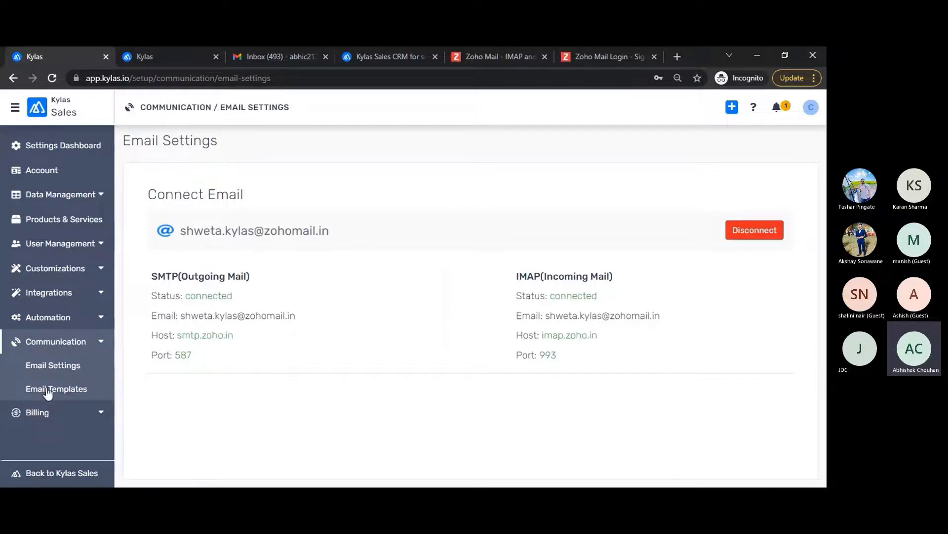
{"action": "left_click", "coordinate": [22, 390]}
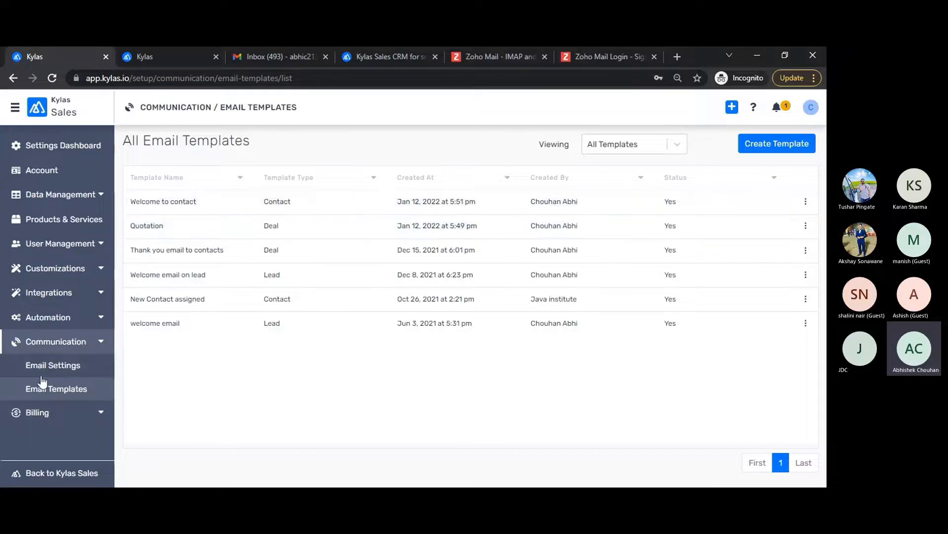
{"action": "left_click", "coordinate": [56, 366]}
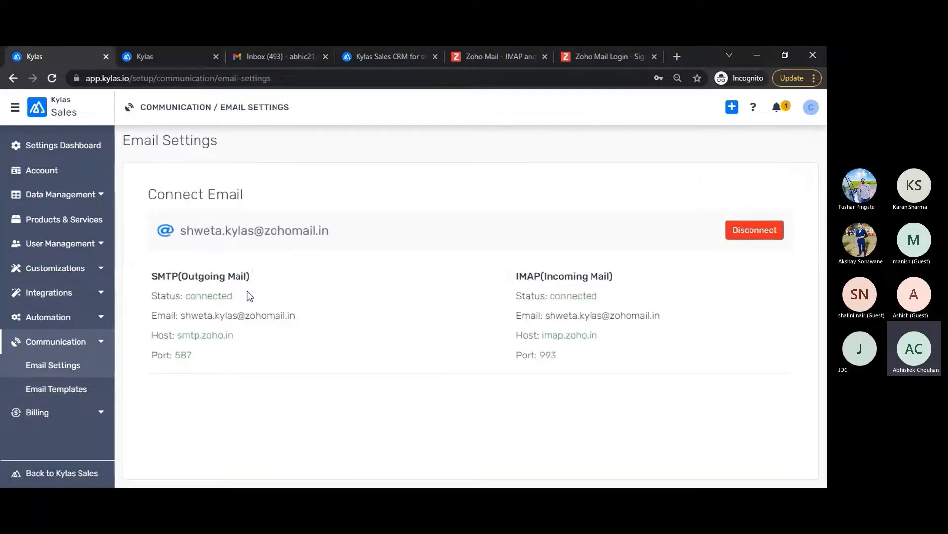
{"action": "left_click", "coordinate": [39, 391]}
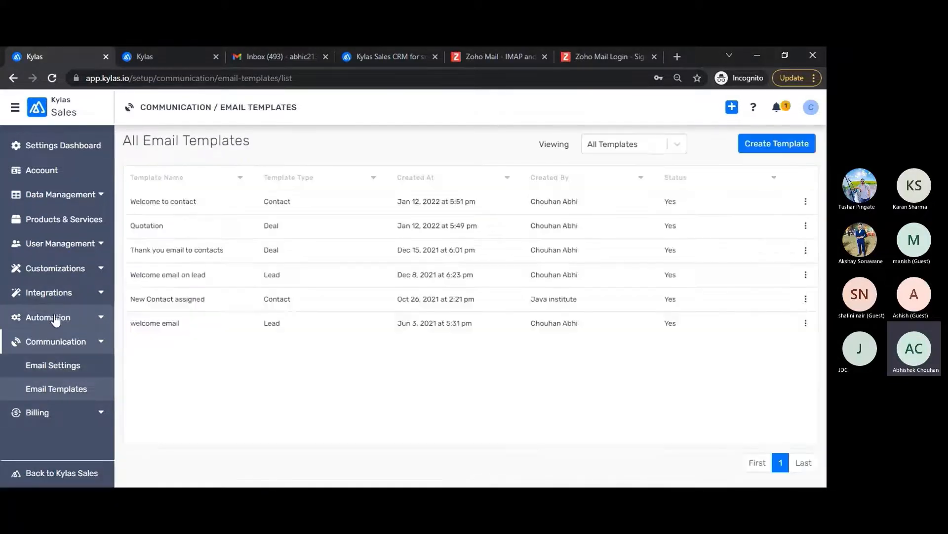
{"action": "left_click", "coordinate": [34, 318]}
{"action": "left_click", "coordinate": [39, 342]}
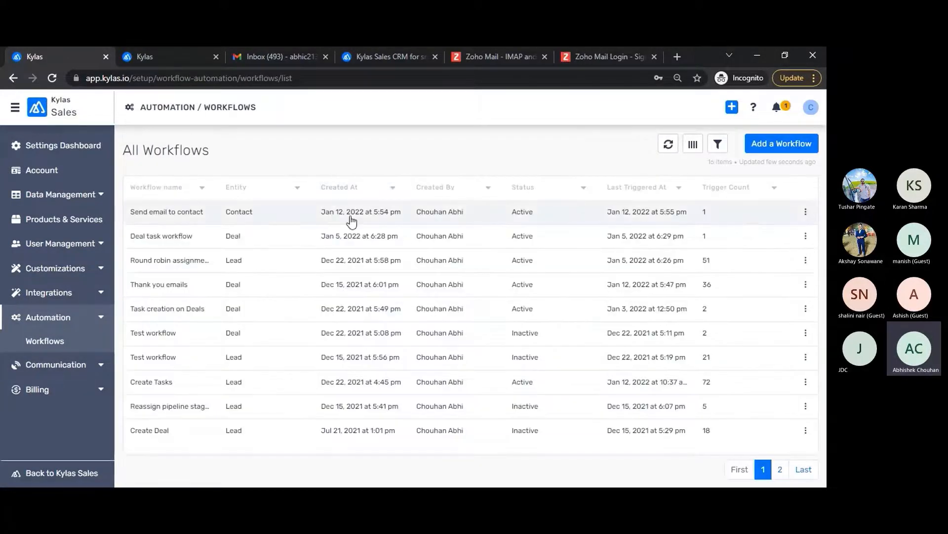
Step: Open the 'Send email to contact' workflow for editing, keeping its contact-created trigger
{"action": "left_click", "coordinate": [185, 211]}
{"action": "scroll", "coordinate": [319, 327], "scroll_direction": "down", "scroll_amount": 3}
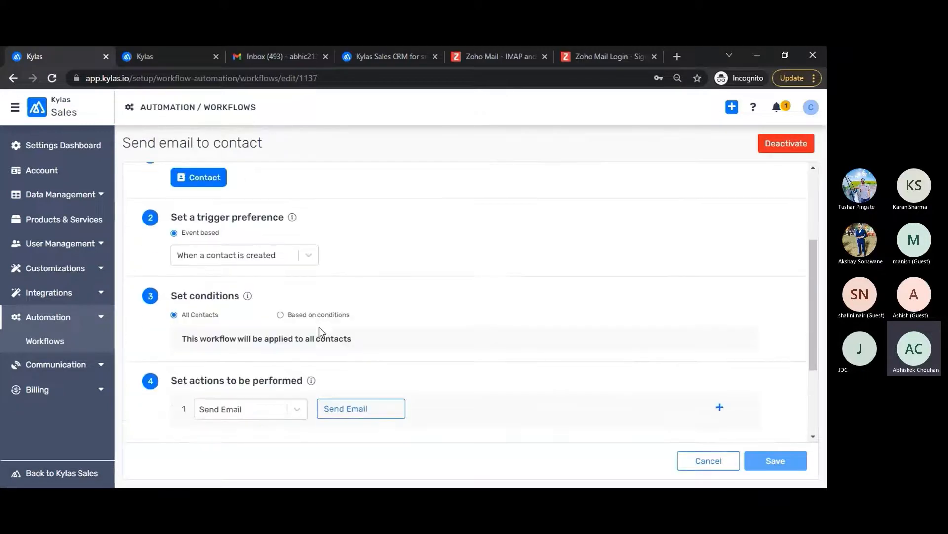
{"action": "scroll", "coordinate": [484, 283], "scroll_direction": "down", "scroll_amount": 3}
{"action": "scroll", "coordinate": [484, 283], "scroll_direction": "up", "scroll_amount": 4}
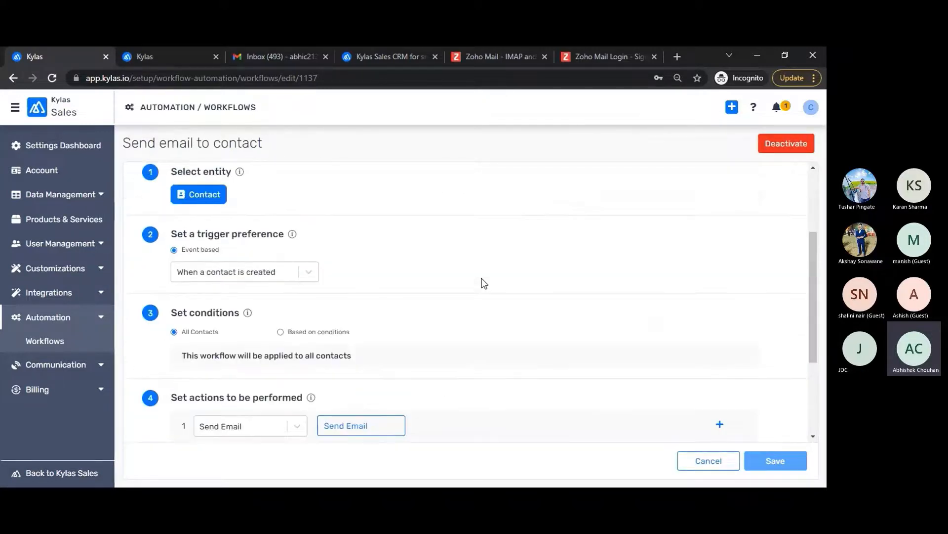
{"action": "scroll", "coordinate": [484, 283], "scroll_direction": "down", "scroll_amount": 2}
{"action": "scroll", "coordinate": [482, 281], "scroll_direction": "down", "scroll_amount": 2}
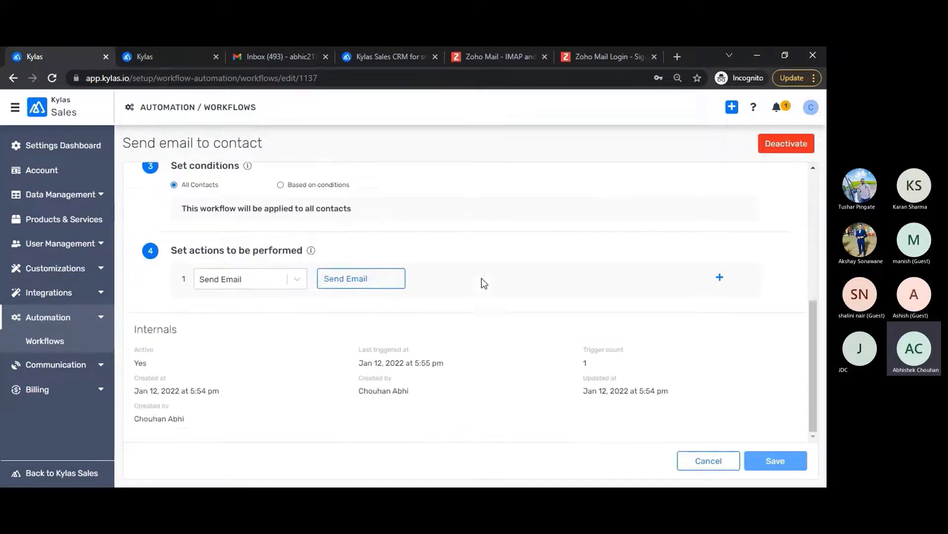
{"action": "scroll", "coordinate": [483, 281], "scroll_direction": "up", "scroll_amount": 3}
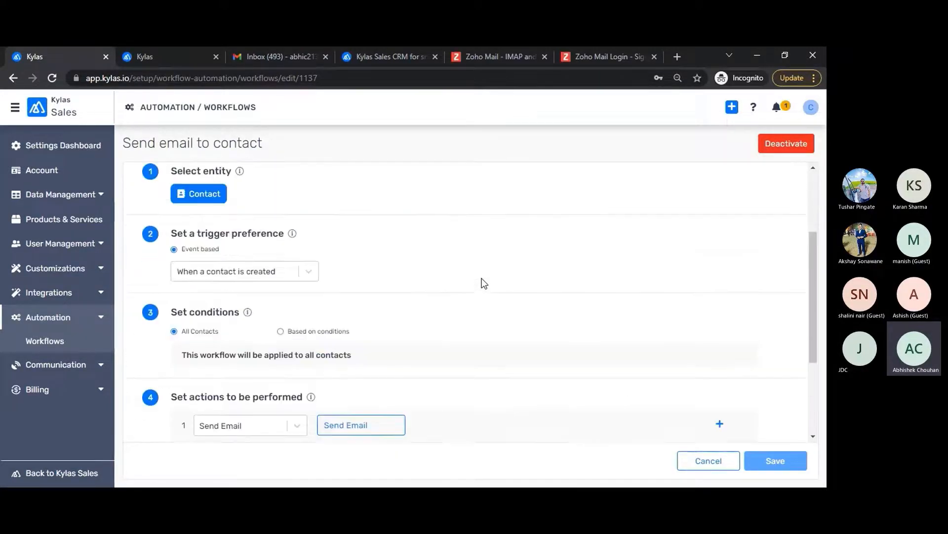
{"action": "left_click", "coordinate": [308, 277]}
{"action": "left_click", "coordinate": [379, 286]}
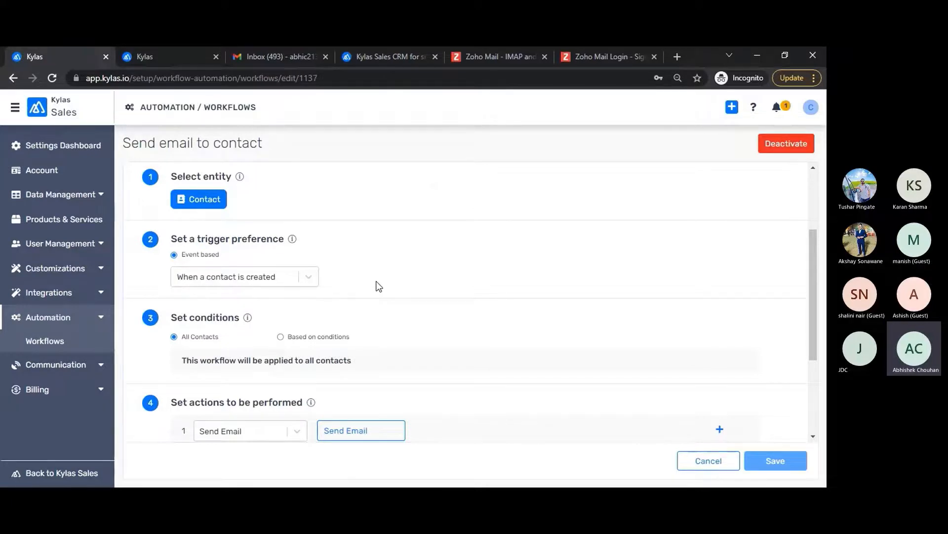
{"action": "scroll", "coordinate": [378, 286], "scroll_direction": "down", "scroll_amount": 1}
{"action": "scroll", "coordinate": [383, 267], "scroll_direction": "up", "scroll_amount": 2}
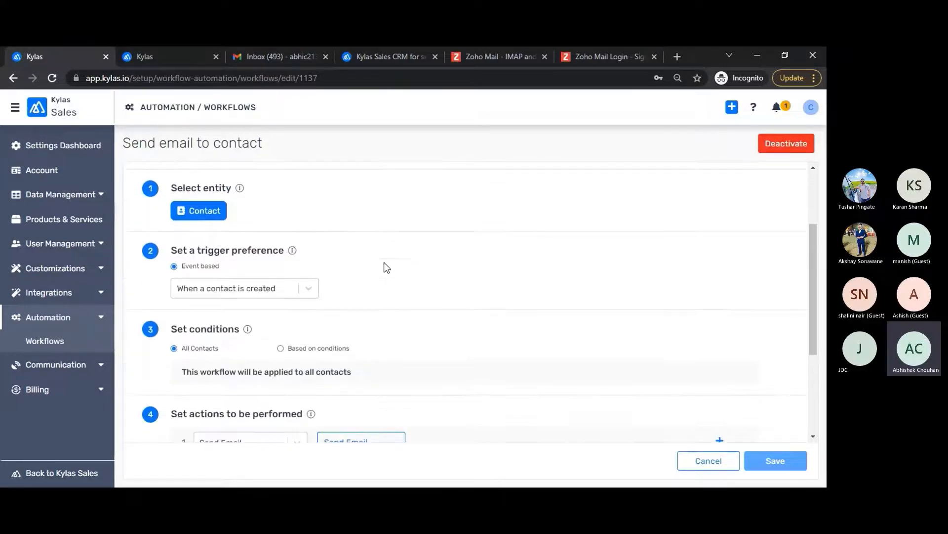
{"action": "scroll", "coordinate": [386, 267], "scroll_direction": "down", "scroll_amount": 1}
{"action": "scroll", "coordinate": [386, 331], "scroll_direction": "down", "scroll_amount": 2}
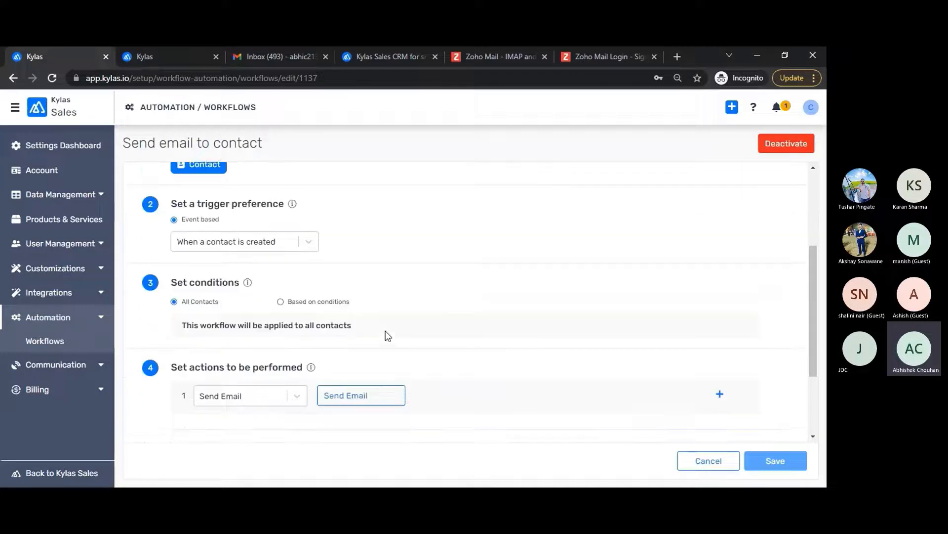
Step: Restrict the workflow to contacts whose City equals Mumbai
{"action": "left_click", "coordinate": [330, 302]}
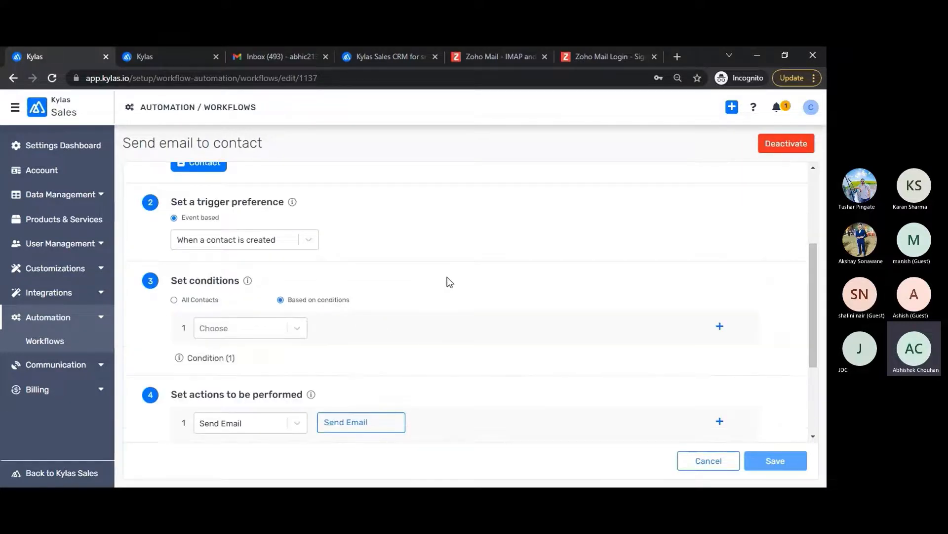
{"action": "scroll", "coordinate": [446, 277], "scroll_direction": "down", "scroll_amount": 2}
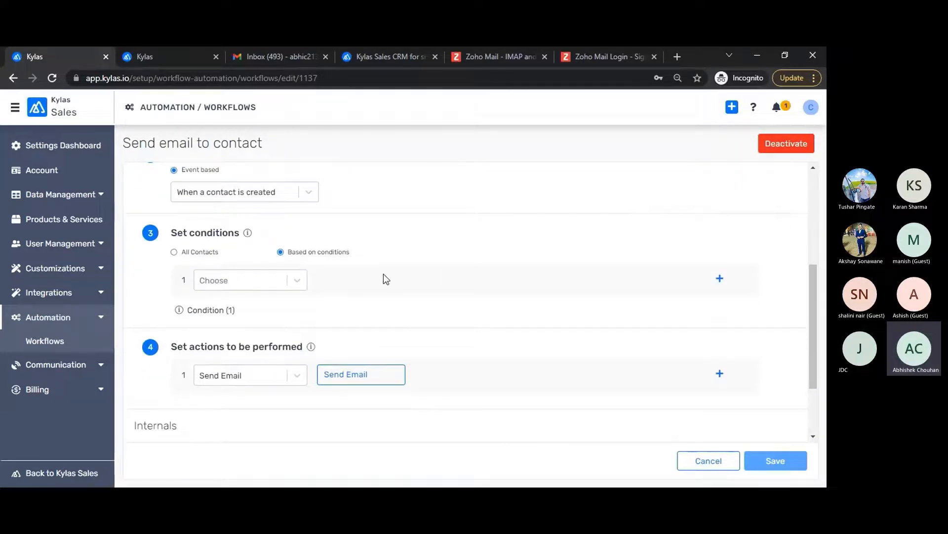
{"action": "scroll", "coordinate": [384, 275], "scroll_direction": "up", "scroll_amount": 1}
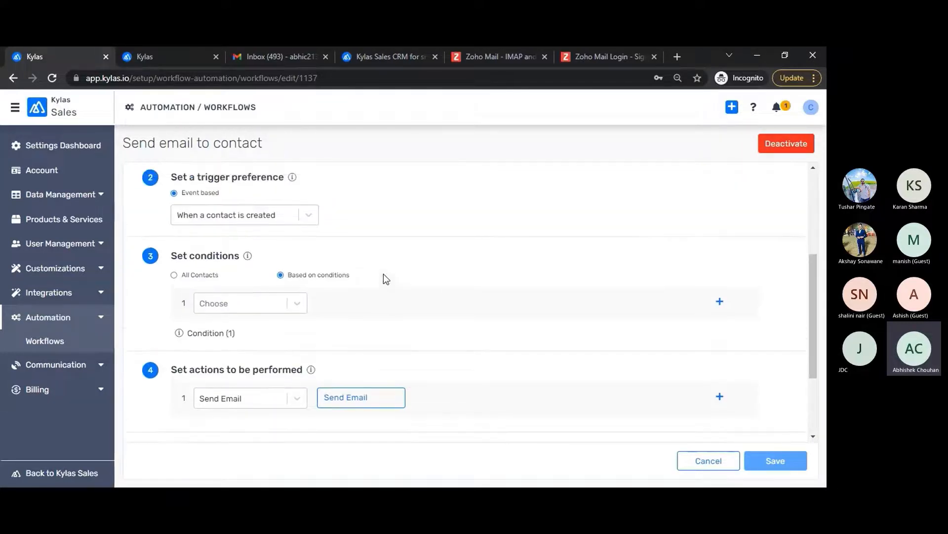
{"action": "left_click", "coordinate": [263, 304]}
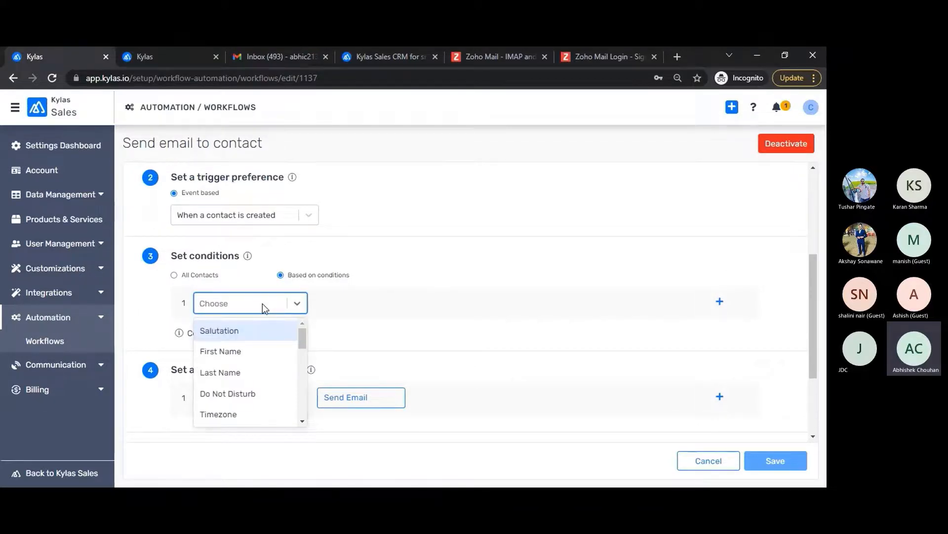
{"action": "type", "text": "cio"}
{"action": "key", "text": "BackSpace"}
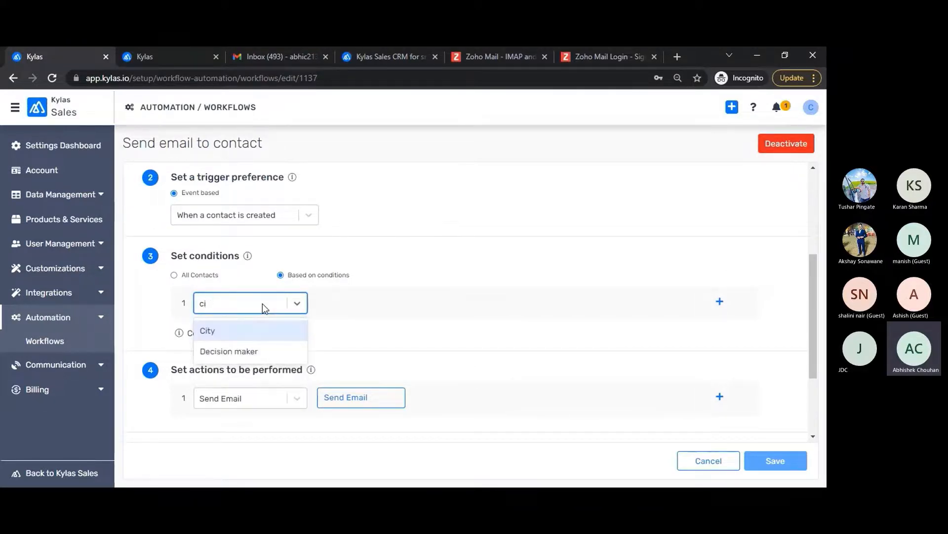
{"action": "left_click", "coordinate": [230, 332]}
{"action": "left_click", "coordinate": [454, 310]}
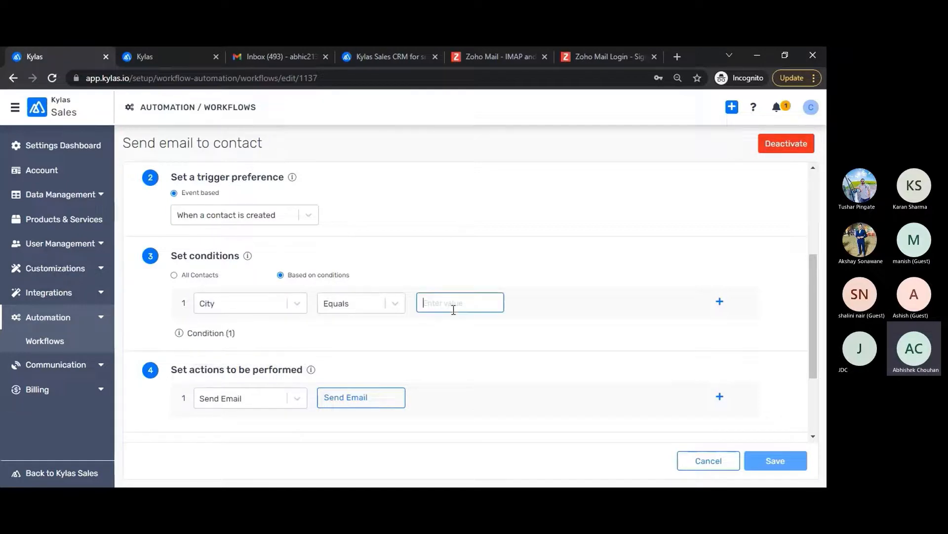
{"action": "type", "text": "Mumbai"}
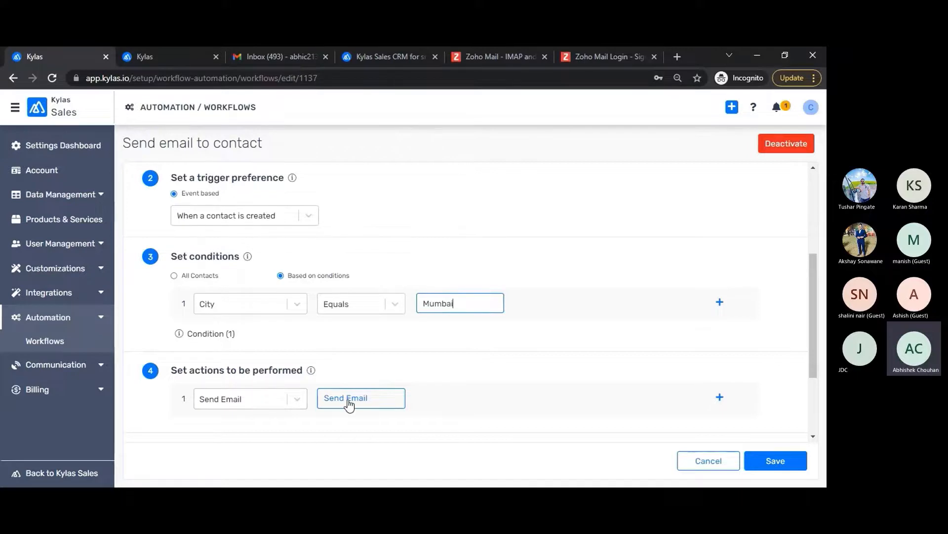
Step: Review the edited workflow, then cancel back to the workflow list
{"action": "scroll", "coordinate": [478, 367], "scroll_direction": "up", "scroll_amount": 1}
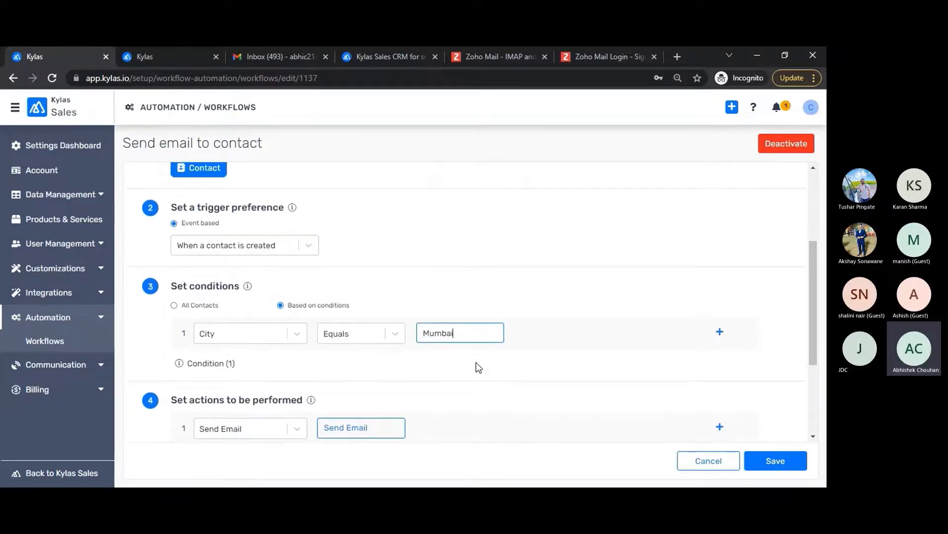
{"action": "scroll", "coordinate": [478, 367], "scroll_direction": "up", "scroll_amount": 1}
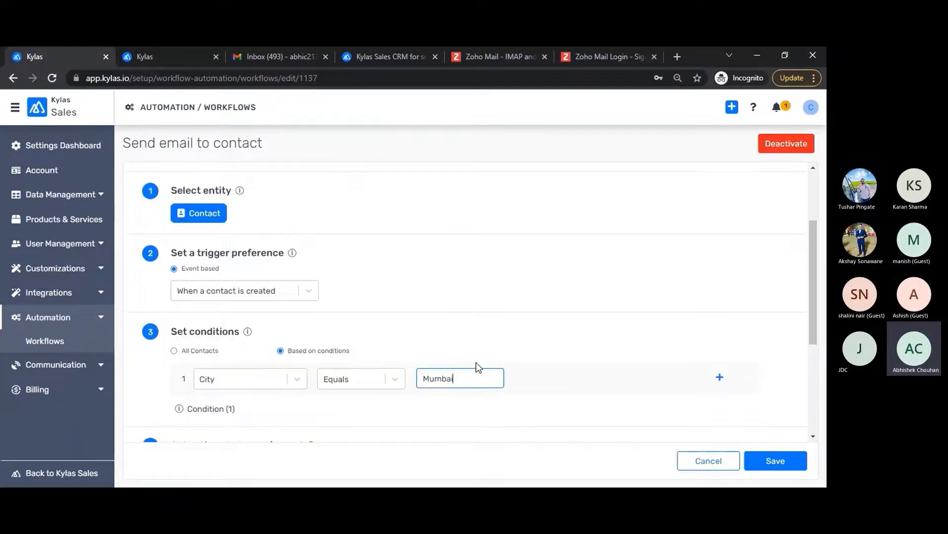
{"action": "scroll", "coordinate": [477, 366], "scroll_direction": "up", "scroll_amount": 2}
{"action": "scroll", "coordinate": [476, 366], "scroll_direction": "down", "scroll_amount": 3}
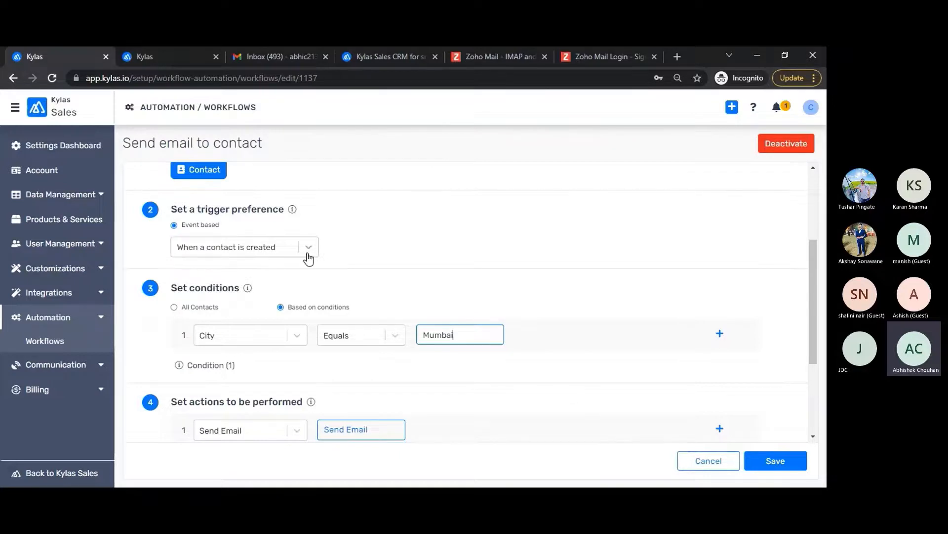
{"action": "scroll", "coordinate": [426, 363], "scroll_direction": "up", "scroll_amount": 3}
{"action": "scroll", "coordinate": [443, 365], "scroll_direction": "down", "scroll_amount": 3}
{"action": "left_click", "coordinate": [701, 459]}
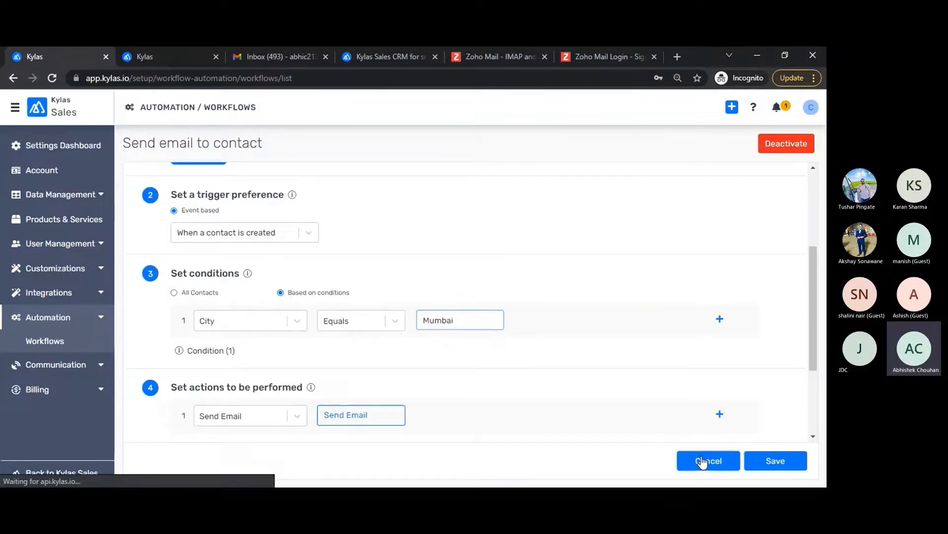
Step: Create a new Leads workflow triggered when a lead is updated, applied based on conditions
{"action": "left_click", "coordinate": [786, 153]}
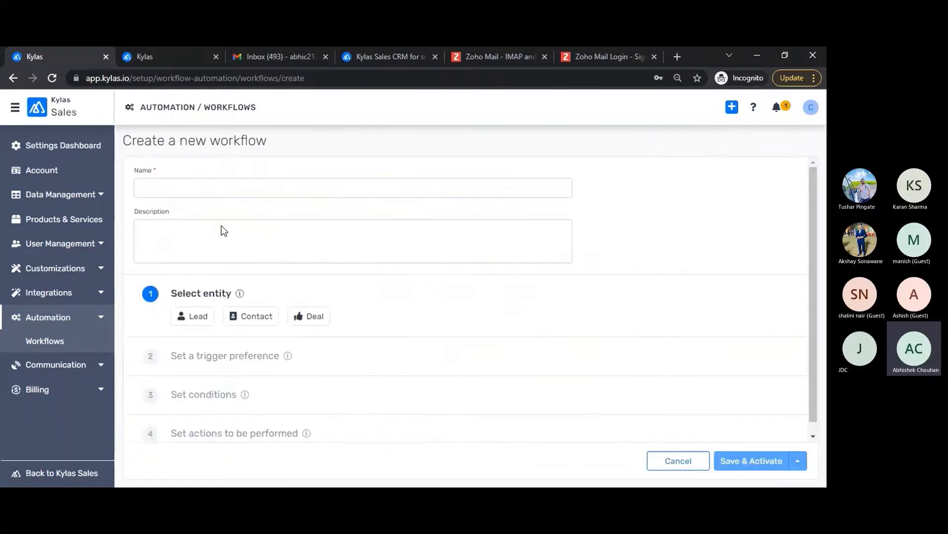
{"action": "left_click", "coordinate": [204, 321]}
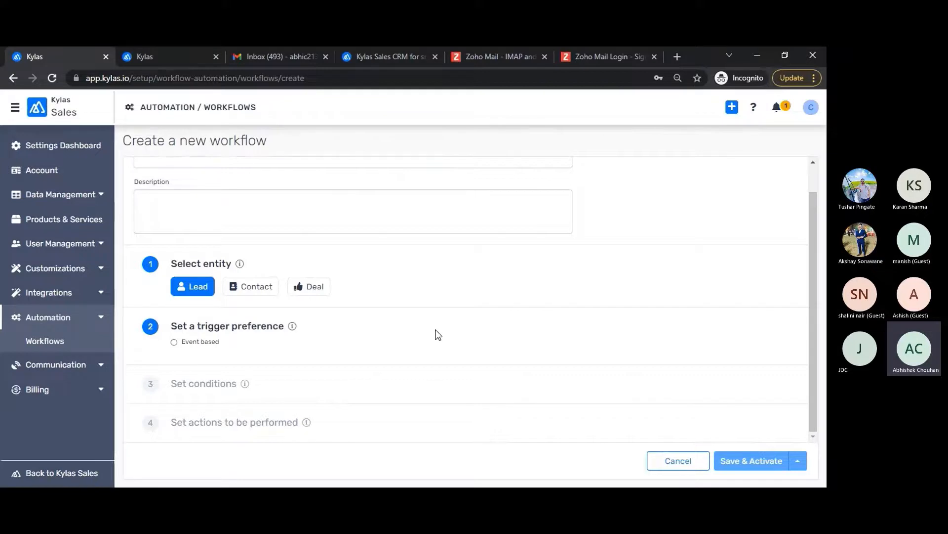
{"action": "left_click", "coordinate": [201, 343]}
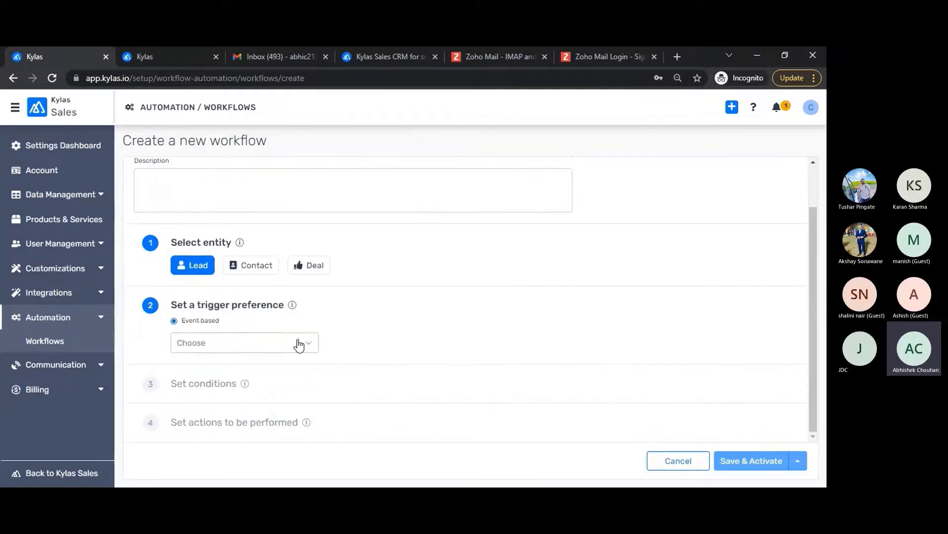
{"action": "left_click", "coordinate": [299, 344]}
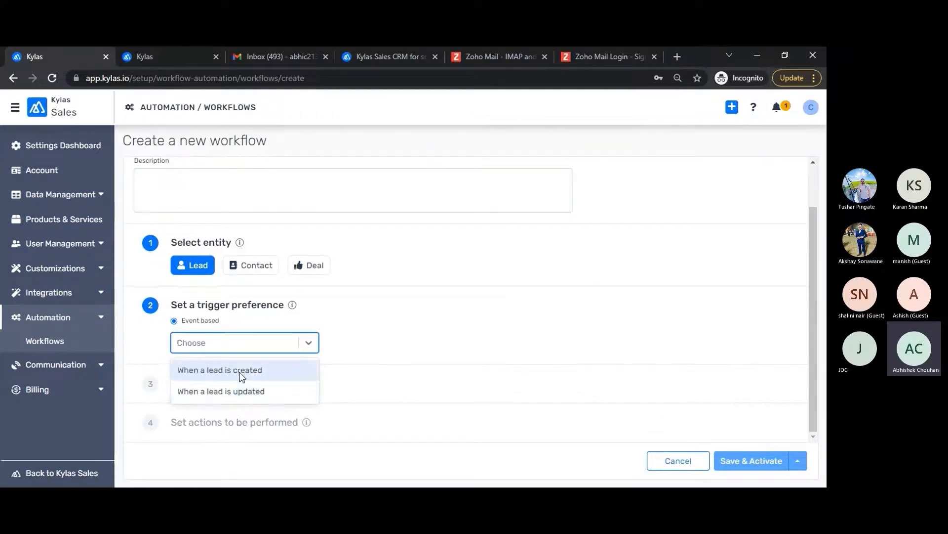
{"action": "left_click", "coordinate": [240, 391]}
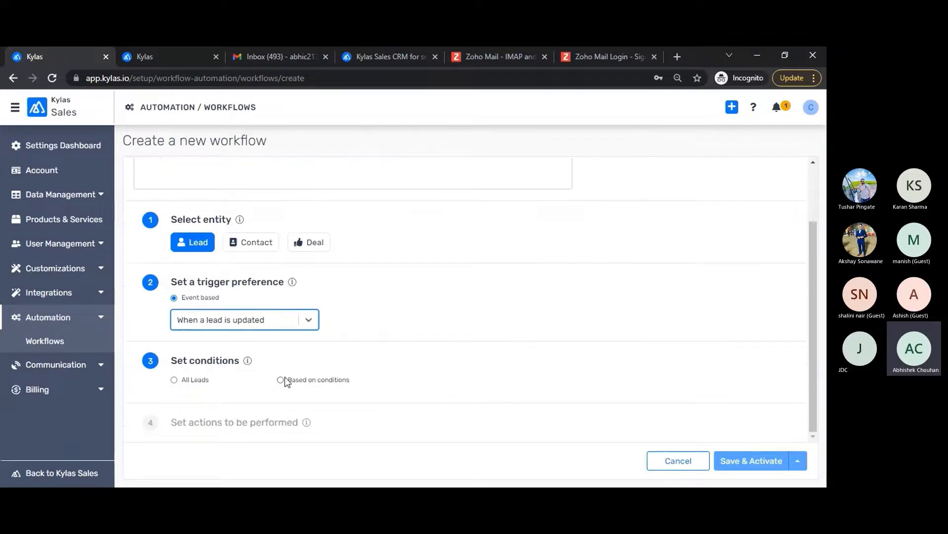
{"action": "left_click", "coordinate": [318, 380]}
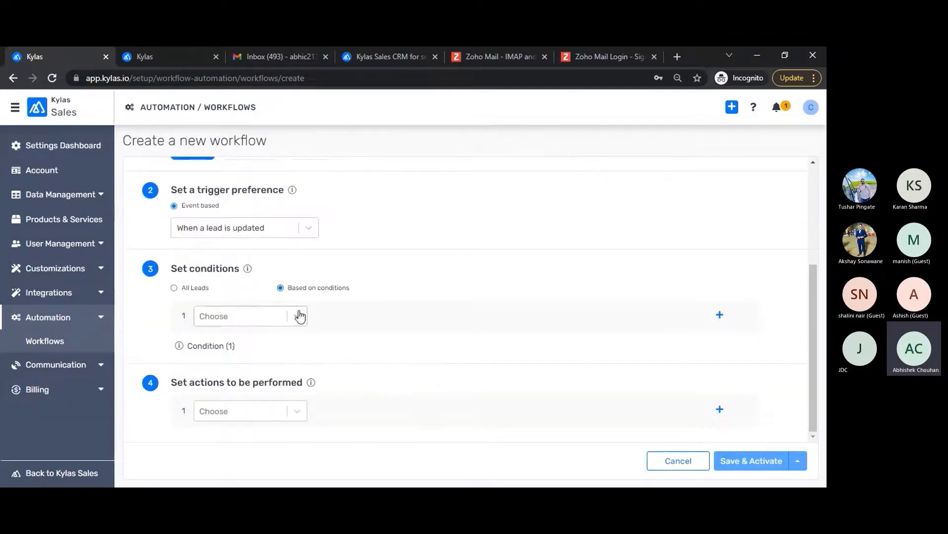
Step: Add a condition that Products / Services contains D-Tan, plus an empty second AND row
{"action": "left_click", "coordinate": [299, 316]}
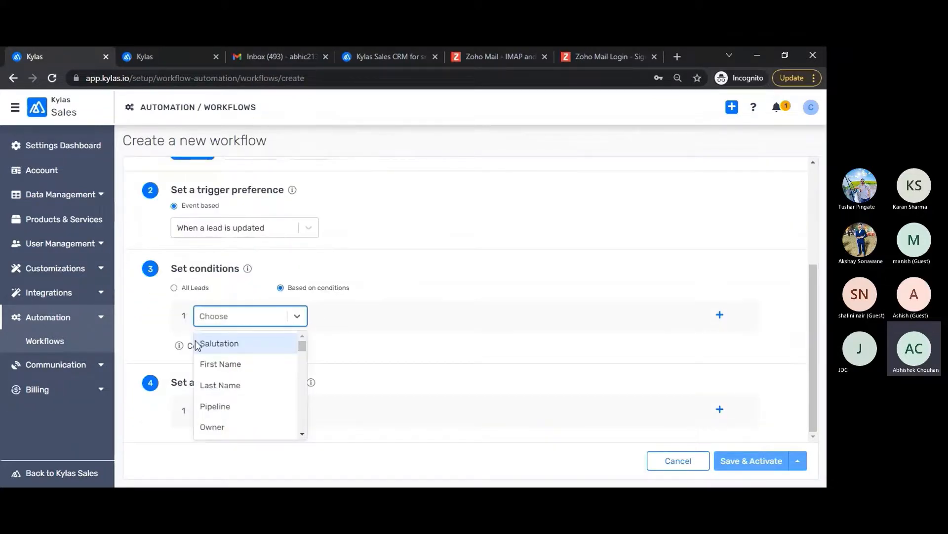
{"action": "type", "text": "pro"}
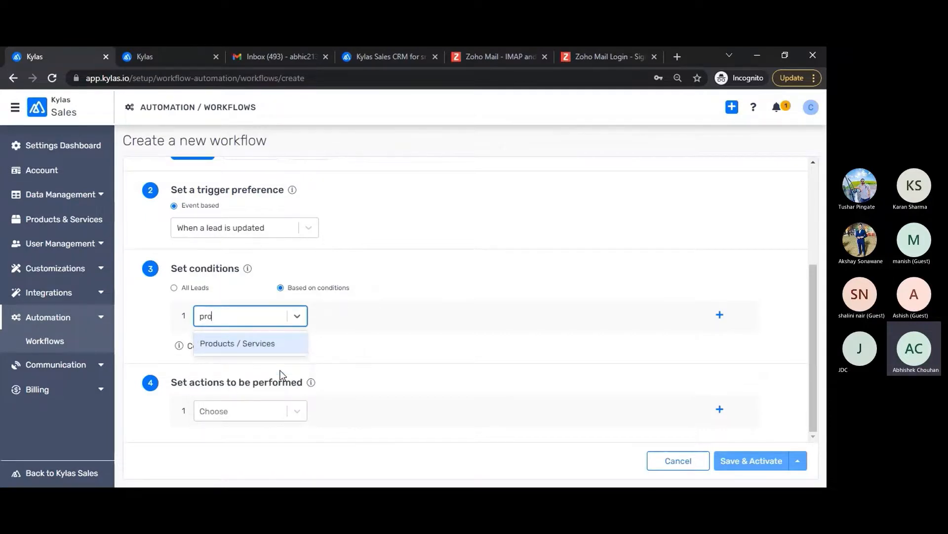
{"action": "left_click", "coordinate": [256, 351]}
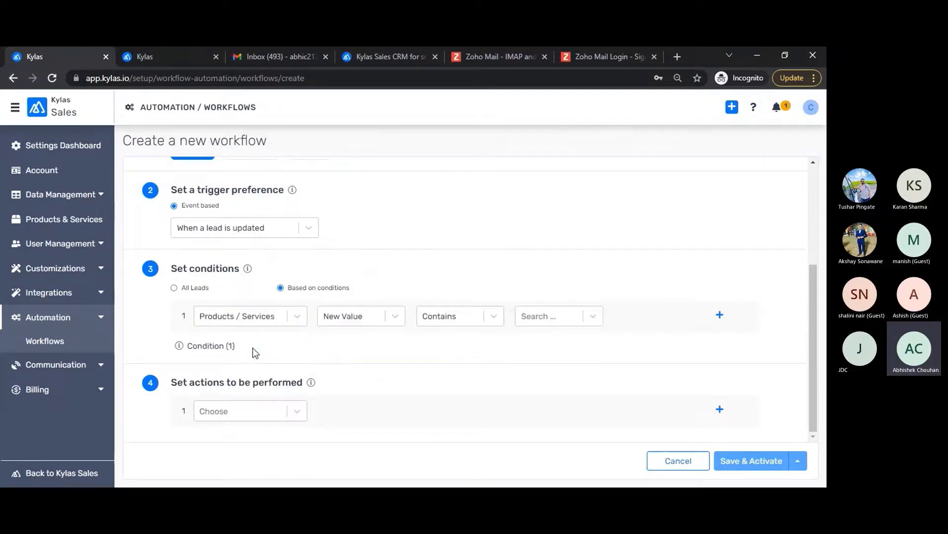
{"action": "left_click", "coordinate": [546, 324]}
{"action": "scroll", "coordinate": [538, 395], "scroll_direction": "down", "scroll_amount": 2}
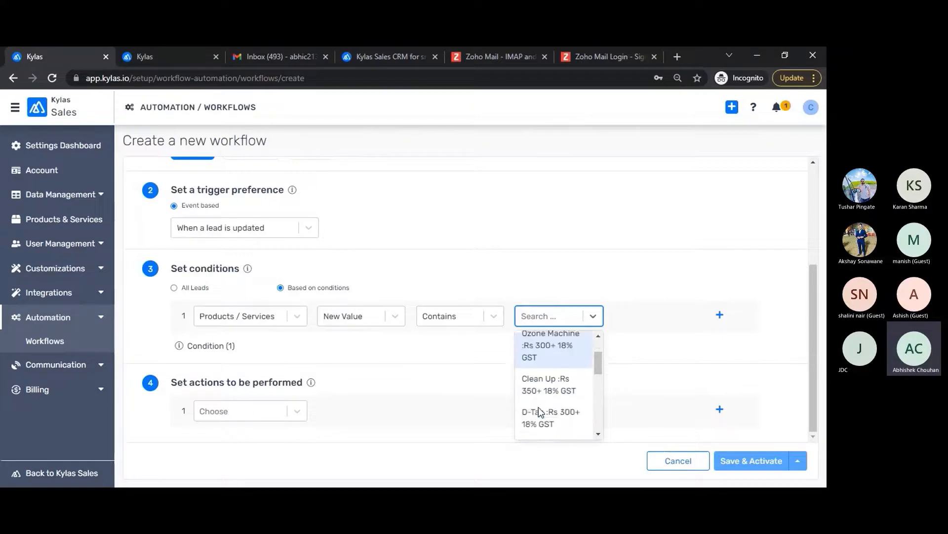
{"action": "left_click", "coordinate": [543, 401]}
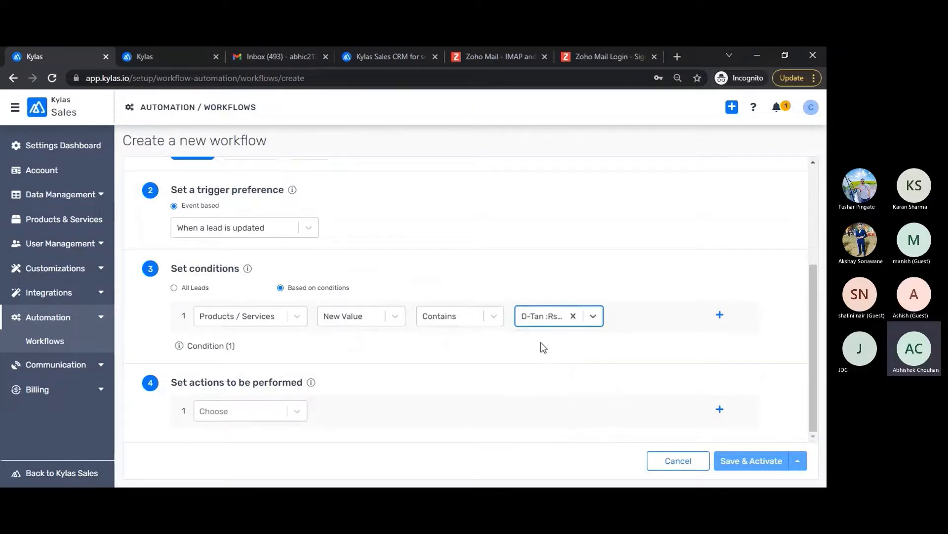
{"action": "left_click", "coordinate": [720, 316]}
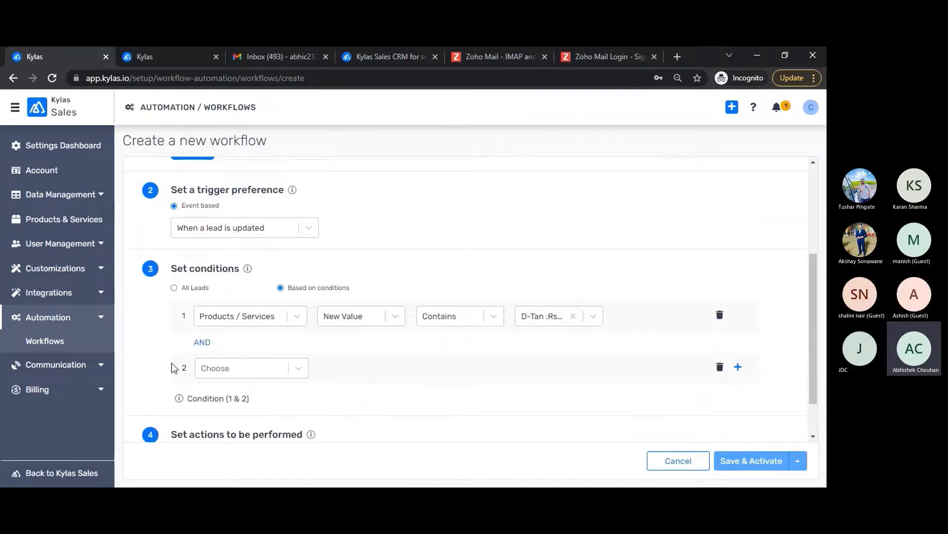
Step: Set the second condition to software pipeline's Pipeline Stage equals refine requirement
{"action": "scroll", "coordinate": [254, 361], "scroll_direction": "down", "scroll_amount": 1}
{"action": "left_click", "coordinate": [247, 351]}
{"action": "type", "text": "pip"}
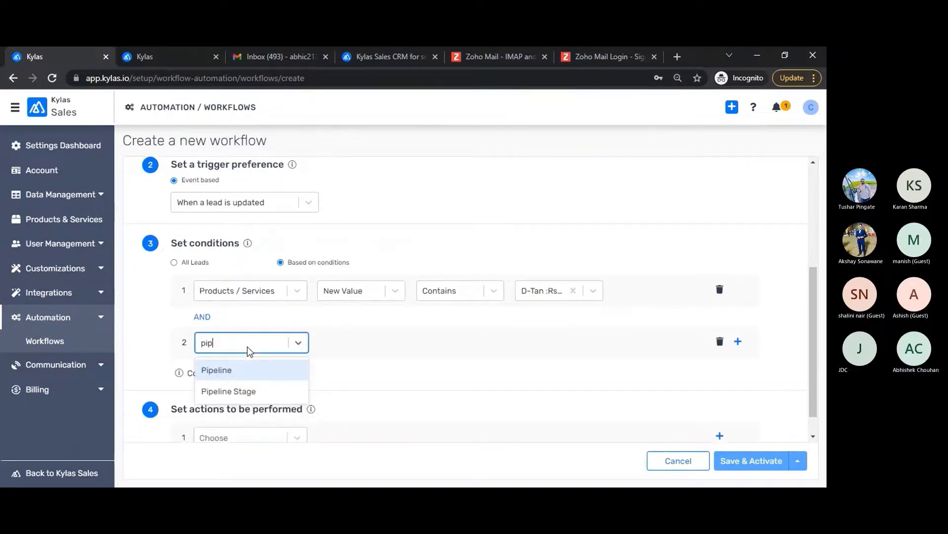
{"action": "left_click", "coordinate": [228, 392]}
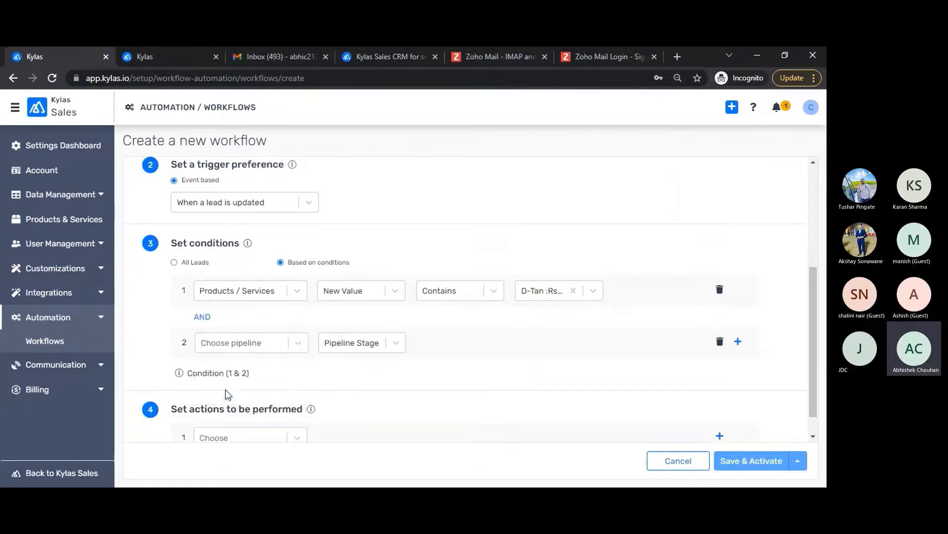
{"action": "left_click", "coordinate": [373, 339]}
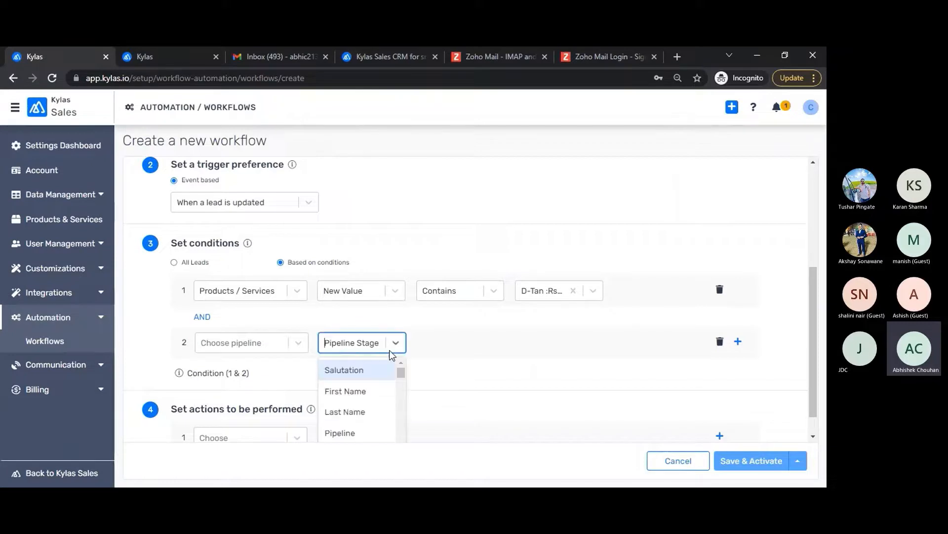
{"action": "left_click", "coordinate": [254, 346]}
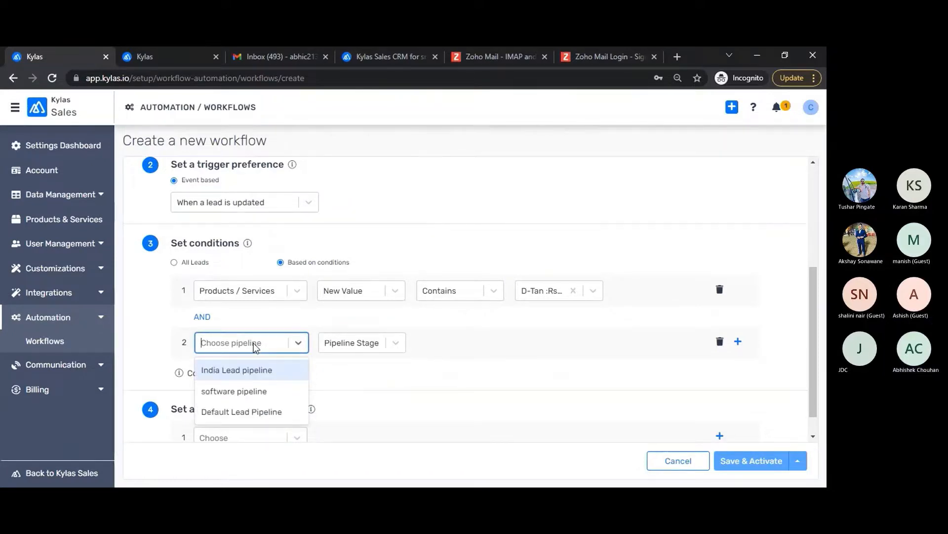
{"action": "left_click", "coordinate": [206, 390]}
{"action": "left_click", "coordinate": [547, 342]}
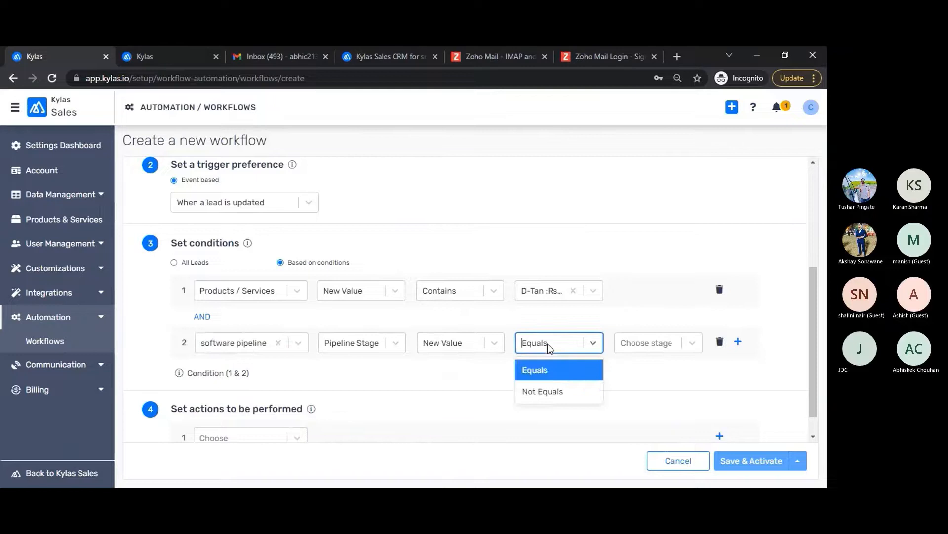
{"action": "left_click", "coordinate": [576, 368]}
{"action": "left_click", "coordinate": [652, 348]}
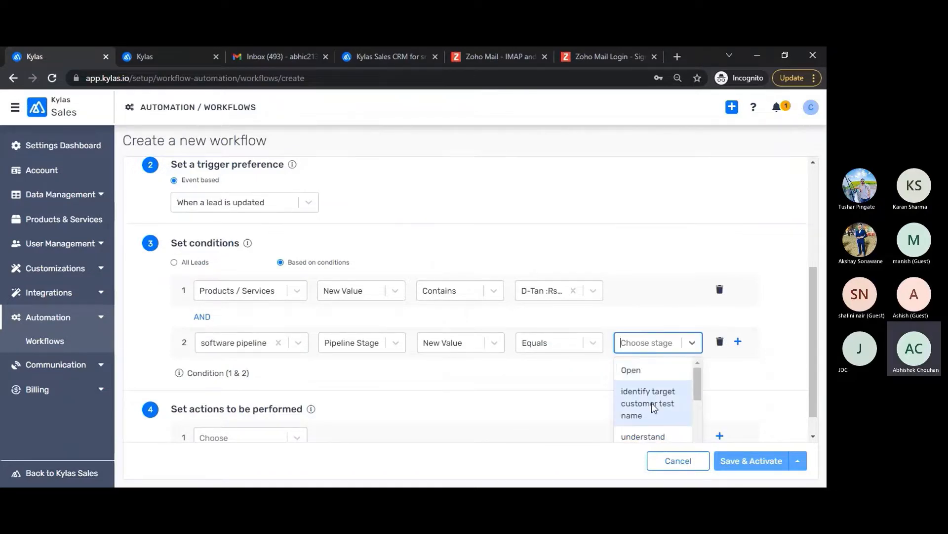
{"action": "scroll", "coordinate": [652, 402], "scroll_direction": "down", "scroll_amount": 1}
{"action": "scroll", "coordinate": [633, 425], "scroll_direction": "down", "scroll_amount": 1}
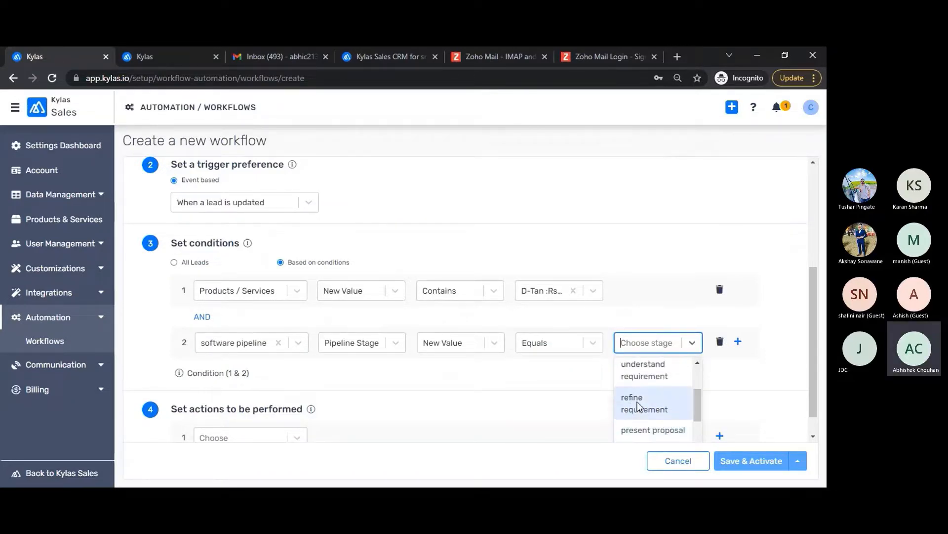
{"action": "left_click", "coordinate": [638, 402]}
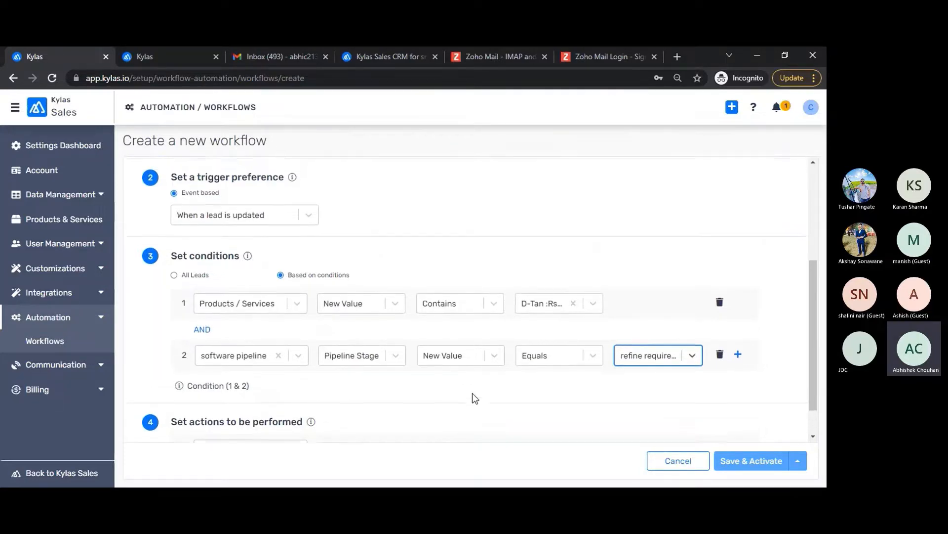
Step: Add a Send Email action sending the Welcome email on lead template to the record's primary email
{"action": "scroll", "coordinate": [208, 430], "scroll_direction": "down", "scroll_amount": 1}
{"action": "left_click", "coordinate": [233, 413]}
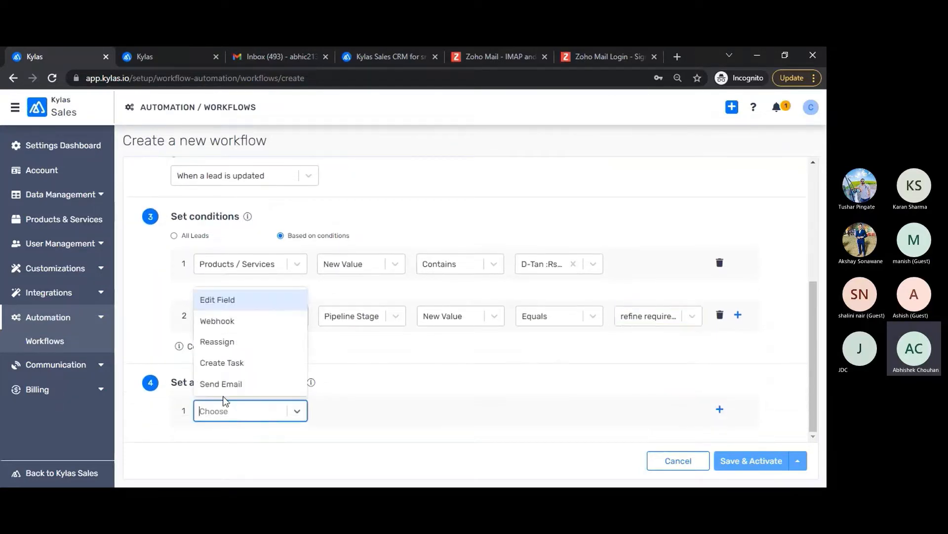
{"action": "left_click", "coordinate": [226, 383]}
{"action": "left_click", "coordinate": [360, 424]}
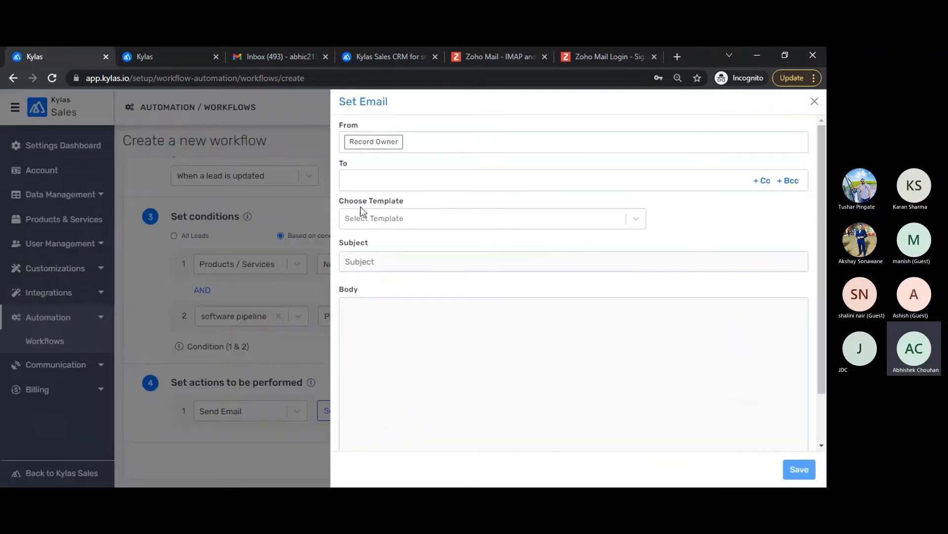
{"action": "left_click", "coordinate": [384, 179]}
{"action": "left_click", "coordinate": [391, 226]}
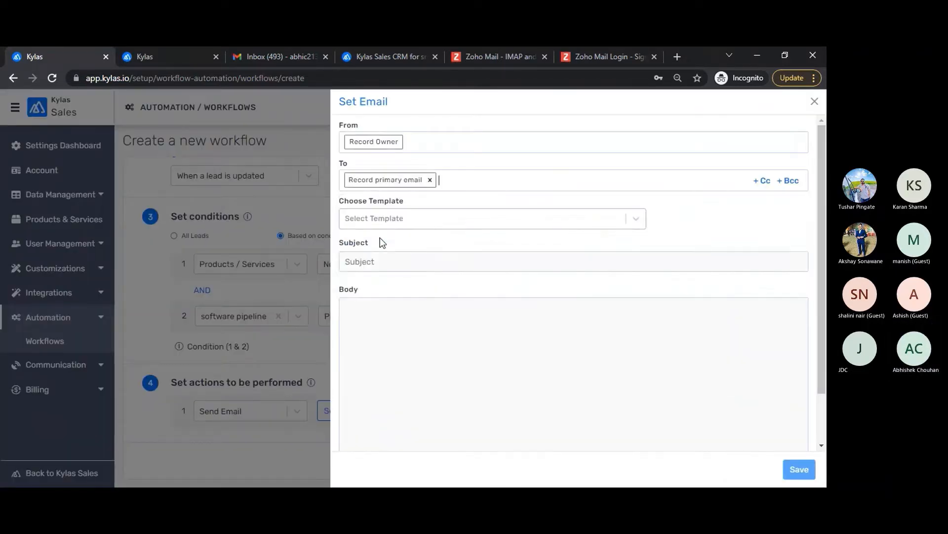
{"action": "left_click", "coordinate": [420, 222]}
{"action": "left_click", "coordinate": [394, 243]}
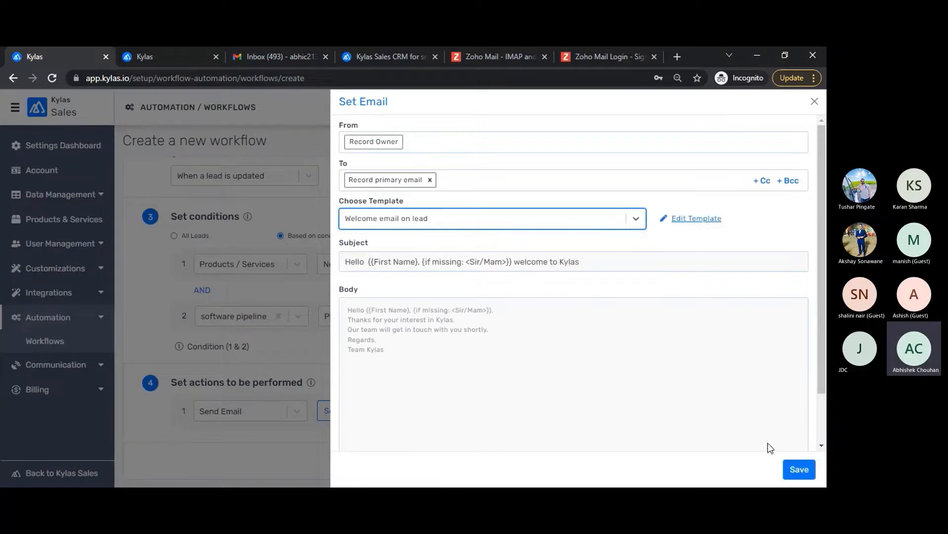
{"action": "left_click", "coordinate": [798, 469]}
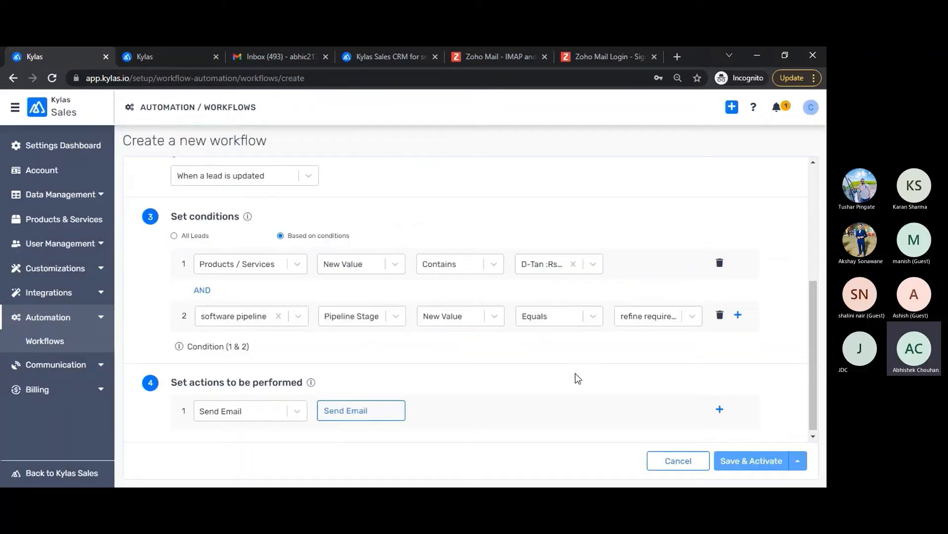
{"action": "scroll", "coordinate": [386, 359], "scroll_direction": "up", "scroll_amount": 1}
{"action": "scroll", "coordinate": [475, 357], "scroll_direction": "up", "scroll_amount": 3}
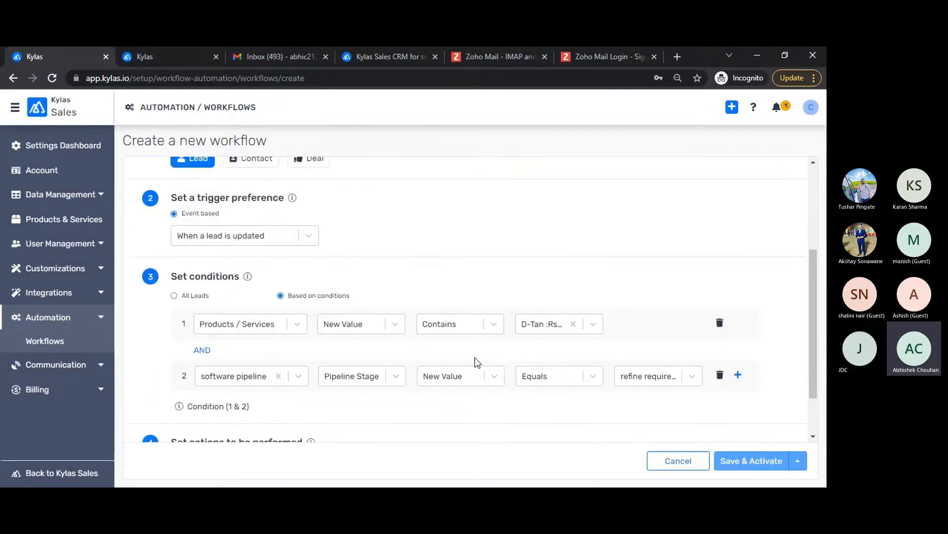
{"action": "scroll", "coordinate": [358, 290], "scroll_direction": "down", "scroll_amount": 3}
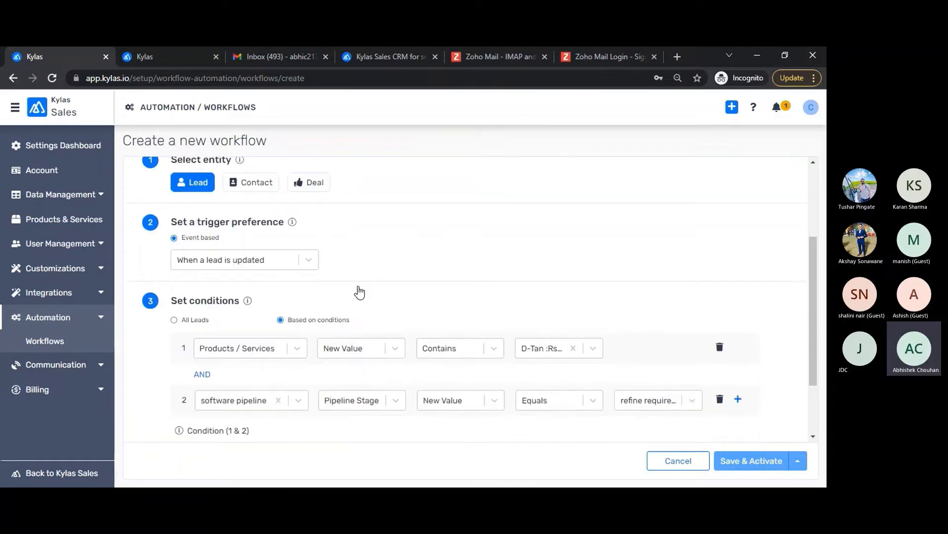
{"action": "scroll", "coordinate": [534, 387], "scroll_direction": "up", "scroll_amount": 1}
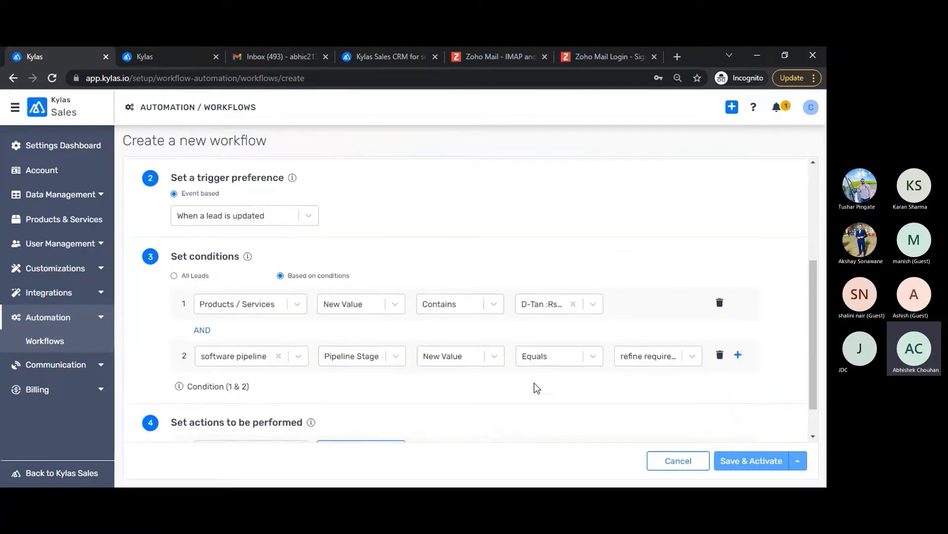
{"action": "scroll", "coordinate": [474, 405], "scroll_direction": "down", "scroll_amount": 1}
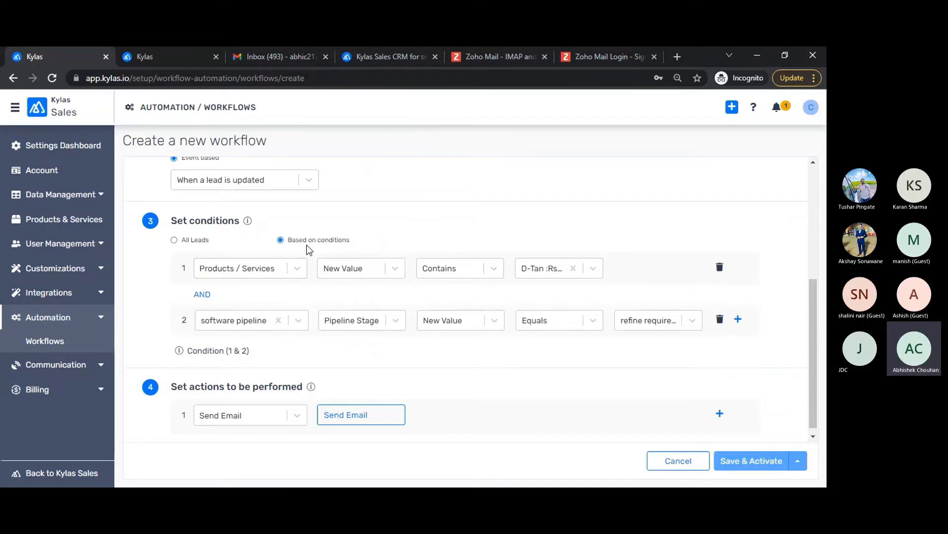
Step: Scroll through the unsaved lead workflow to review it, then expand the Communication sidebar section
{"action": "scroll", "coordinate": [413, 253], "scroll_direction": "up", "scroll_amount": 3}
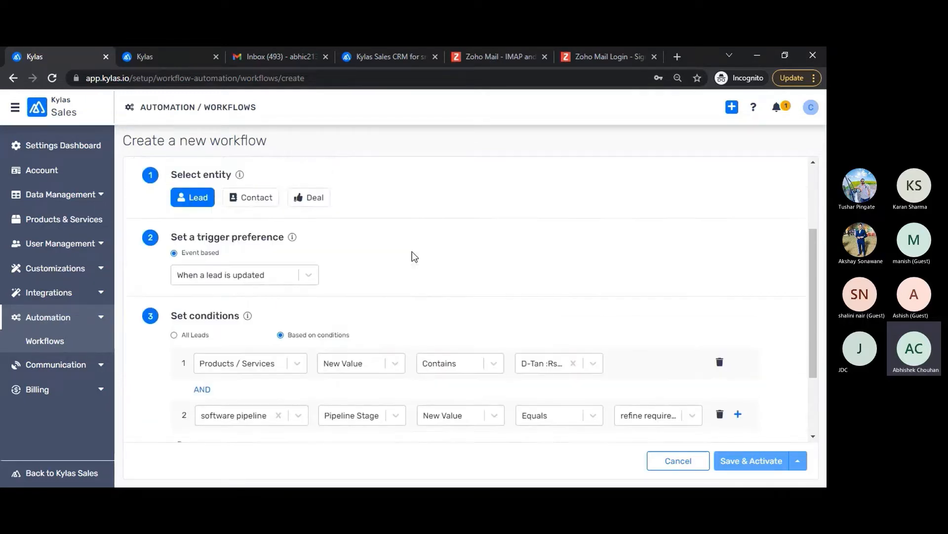
{"action": "scroll", "coordinate": [412, 251], "scroll_direction": "up", "scroll_amount": 1}
{"action": "scroll", "coordinate": [412, 251], "scroll_direction": "down", "scroll_amount": 1}
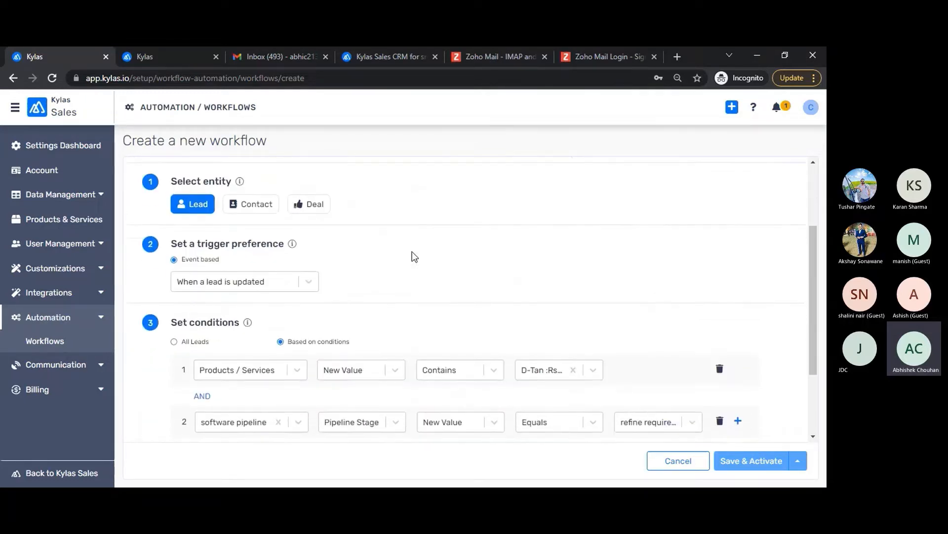
{"action": "scroll", "coordinate": [370, 286], "scroll_direction": "down", "scroll_amount": 2}
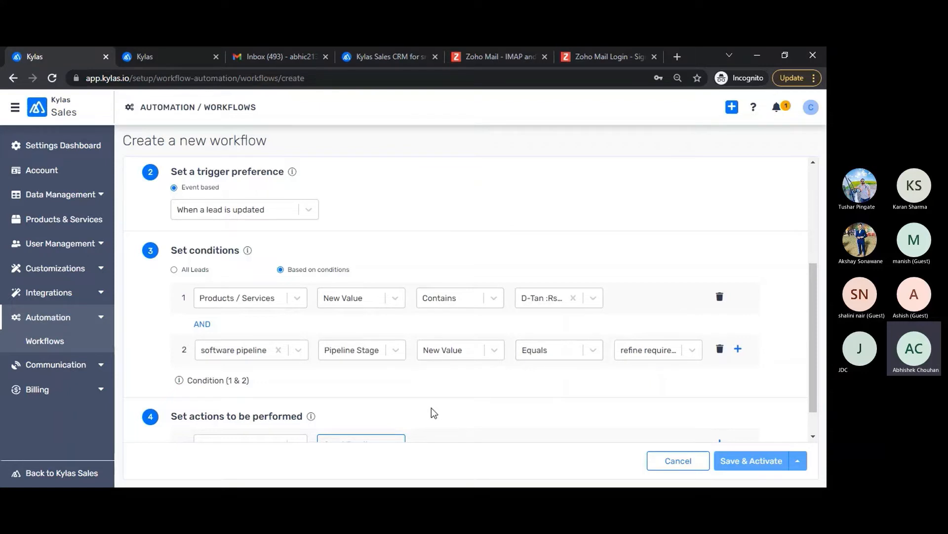
{"action": "scroll", "coordinate": [432, 408], "scroll_direction": "down", "scroll_amount": 1}
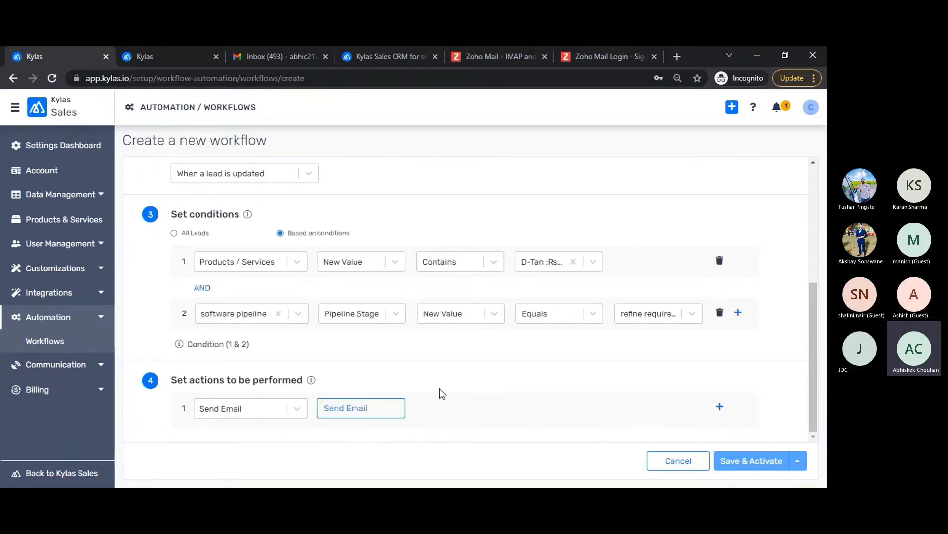
{"action": "scroll", "coordinate": [443, 389], "scroll_direction": "up", "scroll_amount": 1}
{"action": "scroll", "coordinate": [334, 406], "scroll_direction": "down", "scroll_amount": 1}
{"action": "scroll", "coordinate": [496, 358], "scroll_direction": "up", "scroll_amount": 2}
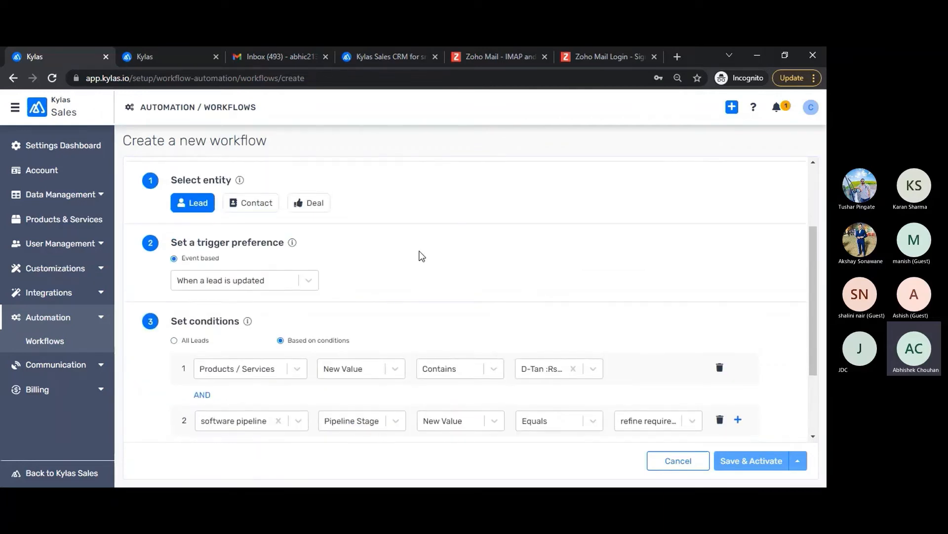
{"action": "scroll", "coordinate": [422, 256], "scroll_direction": "up", "scroll_amount": 2}
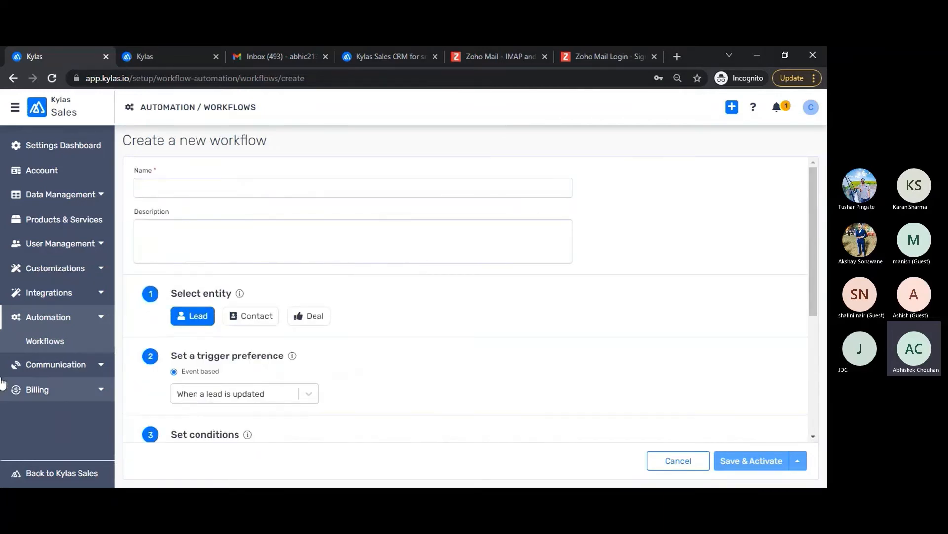
{"action": "left_click", "coordinate": [47, 370]}
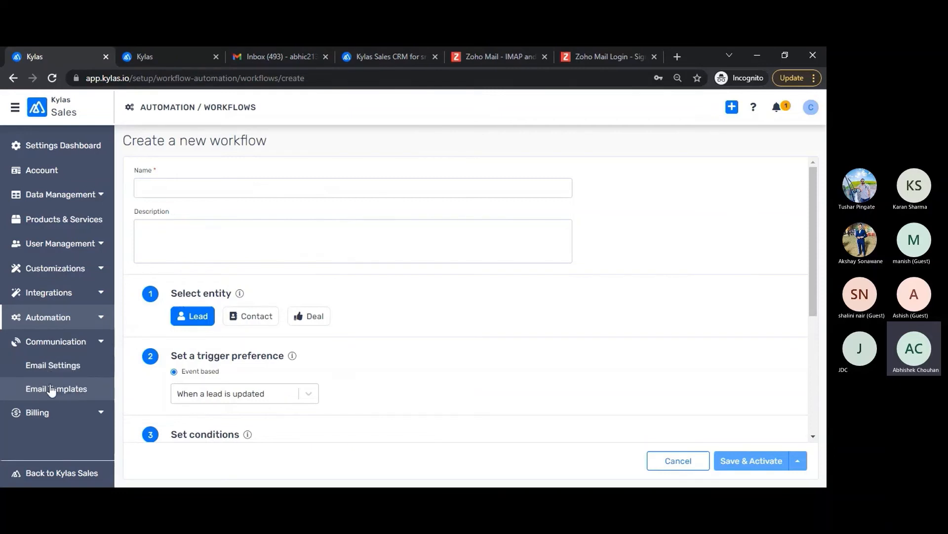